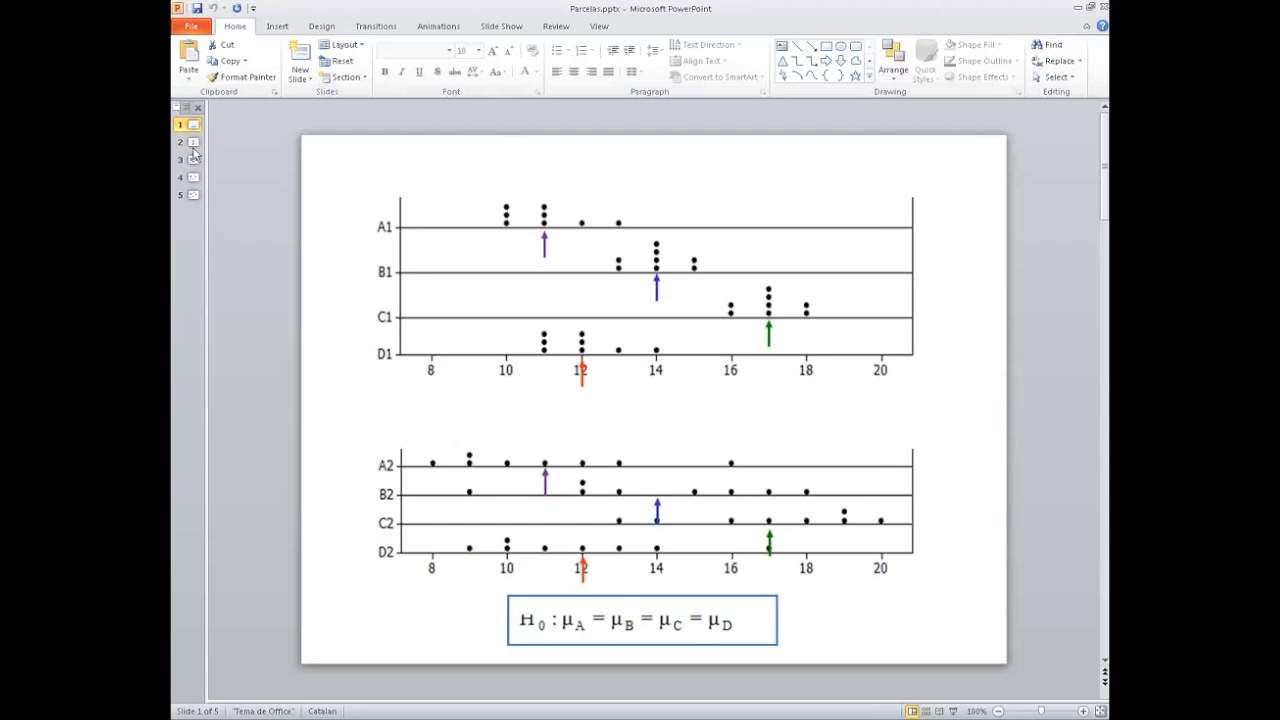
Switch to Minitab and open the worksheet ANOVA 1Factor - FENOLES.MTW from the ANOVA folder on the Desktop.
{"action": "left_click", "coordinate": [381, 717]}
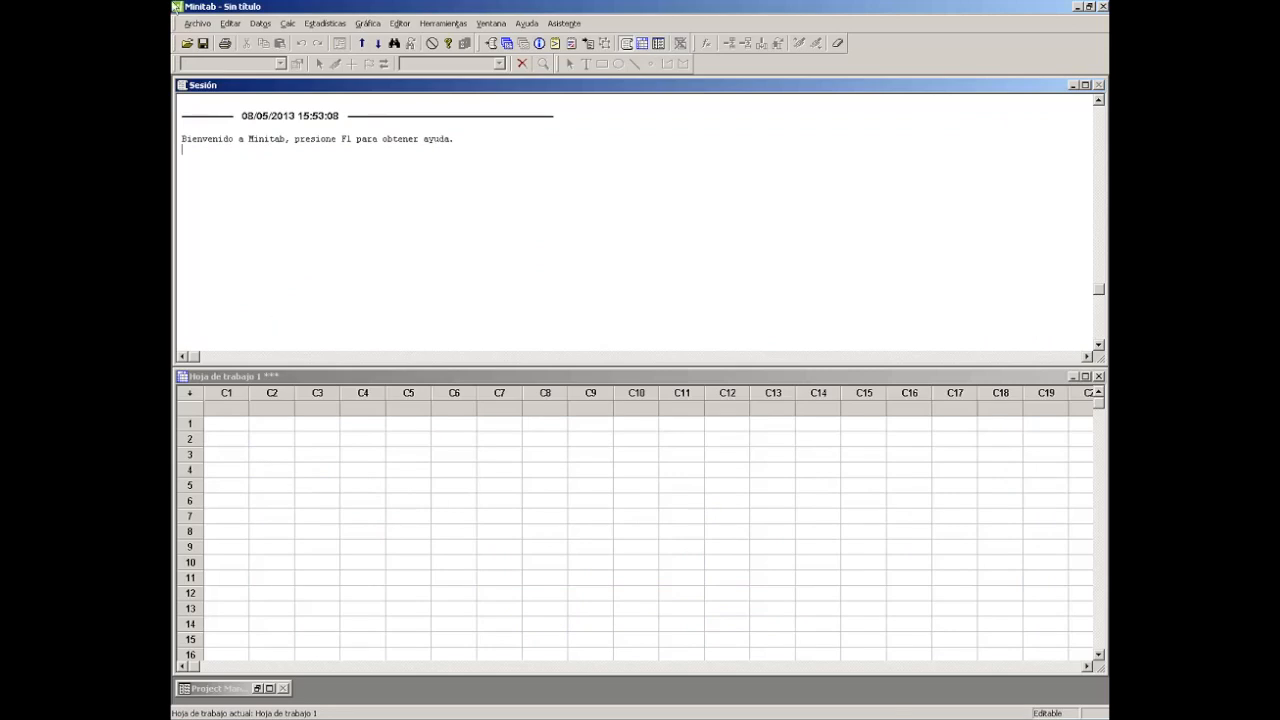
{"action": "left_click", "coordinate": [197, 23]}
{"action": "left_click", "coordinate": [230, 131]}
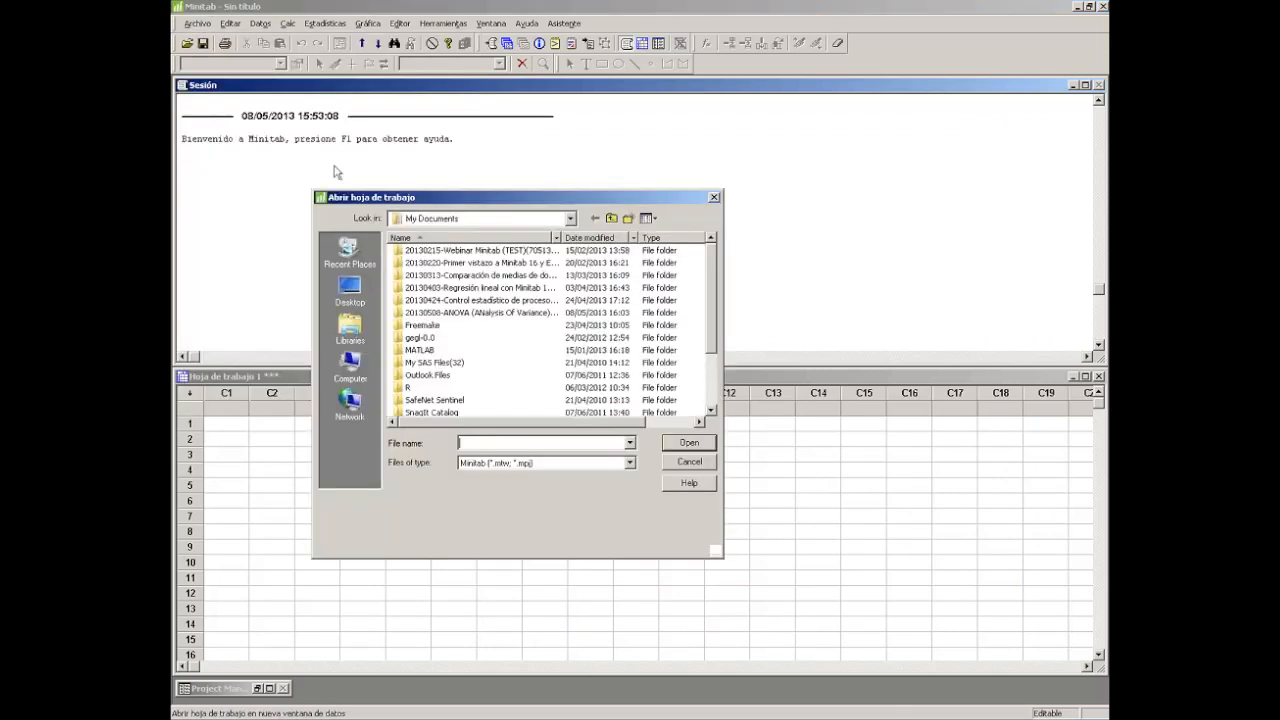
{"action": "left_click", "coordinate": [349, 301]}
{"action": "double_click", "coordinate": [435, 332]}
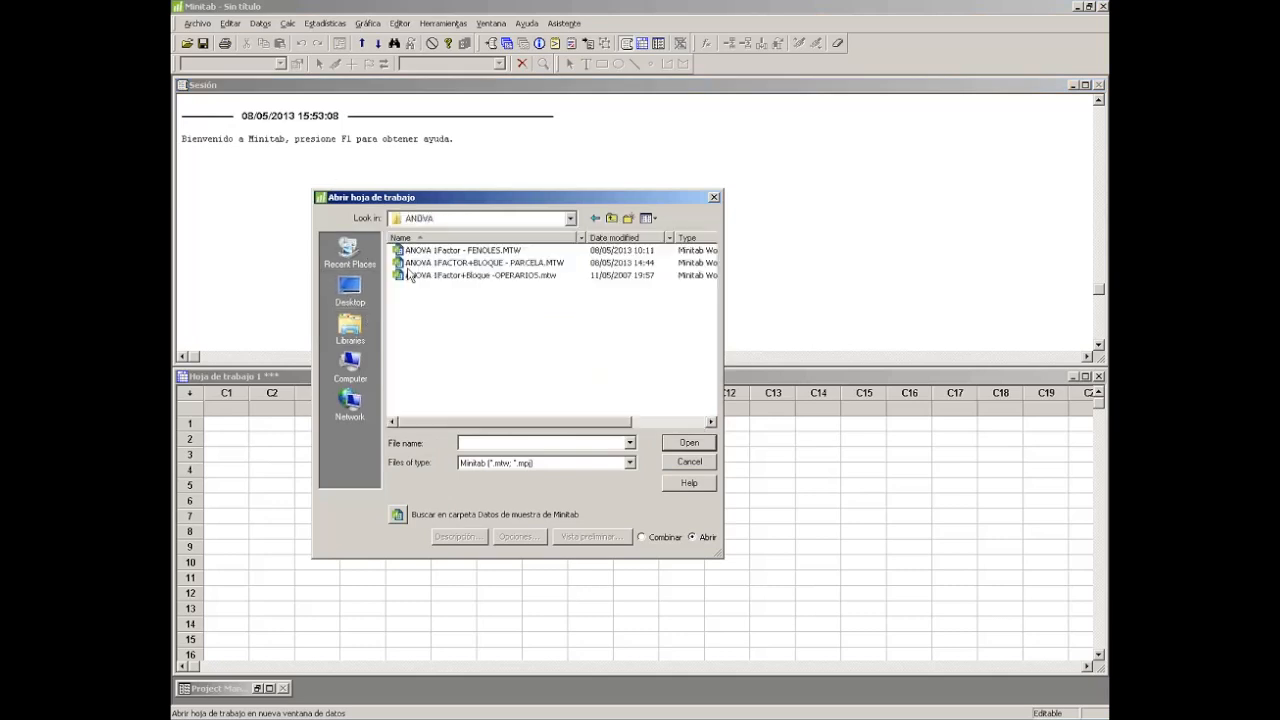
{"action": "left_click", "coordinate": [420, 255]}
{"action": "double_click", "coordinate": [420, 255]}
{"action": "left_click", "coordinate": [666, 405]}
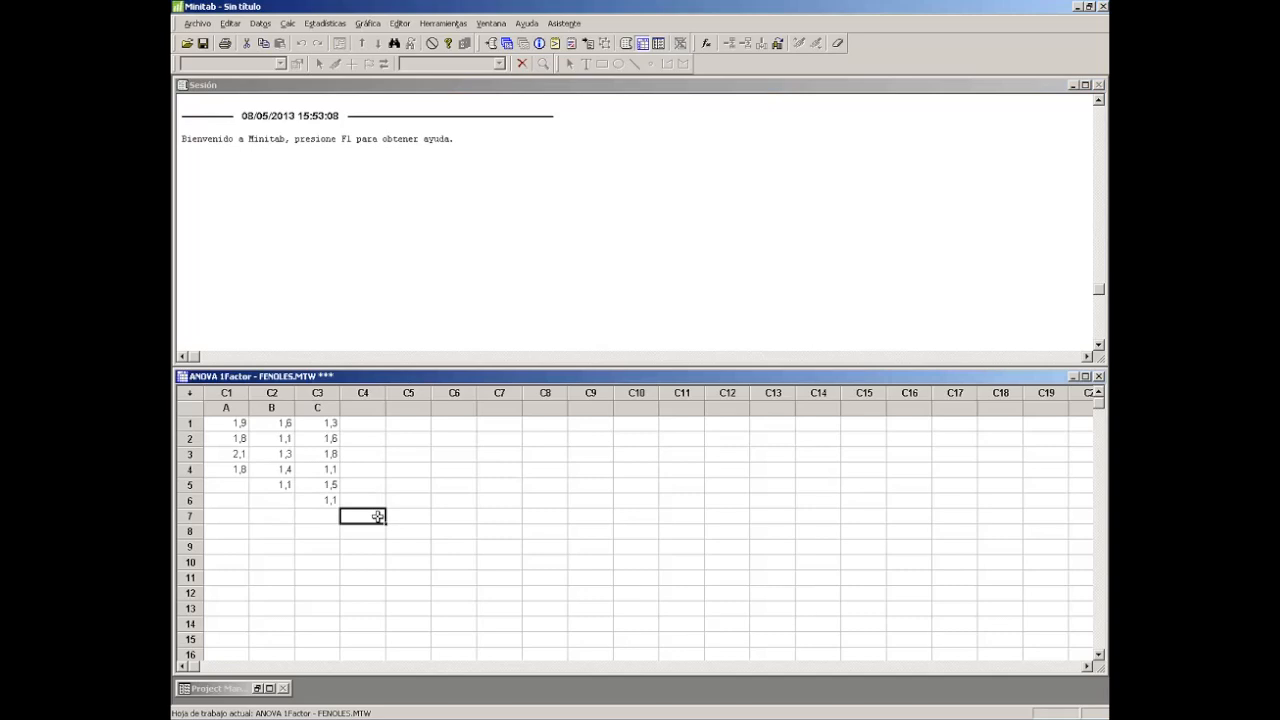
Look over the three worksheet columns and their headings A, B and C.
{"action": "left_click", "coordinate": [228, 406]}
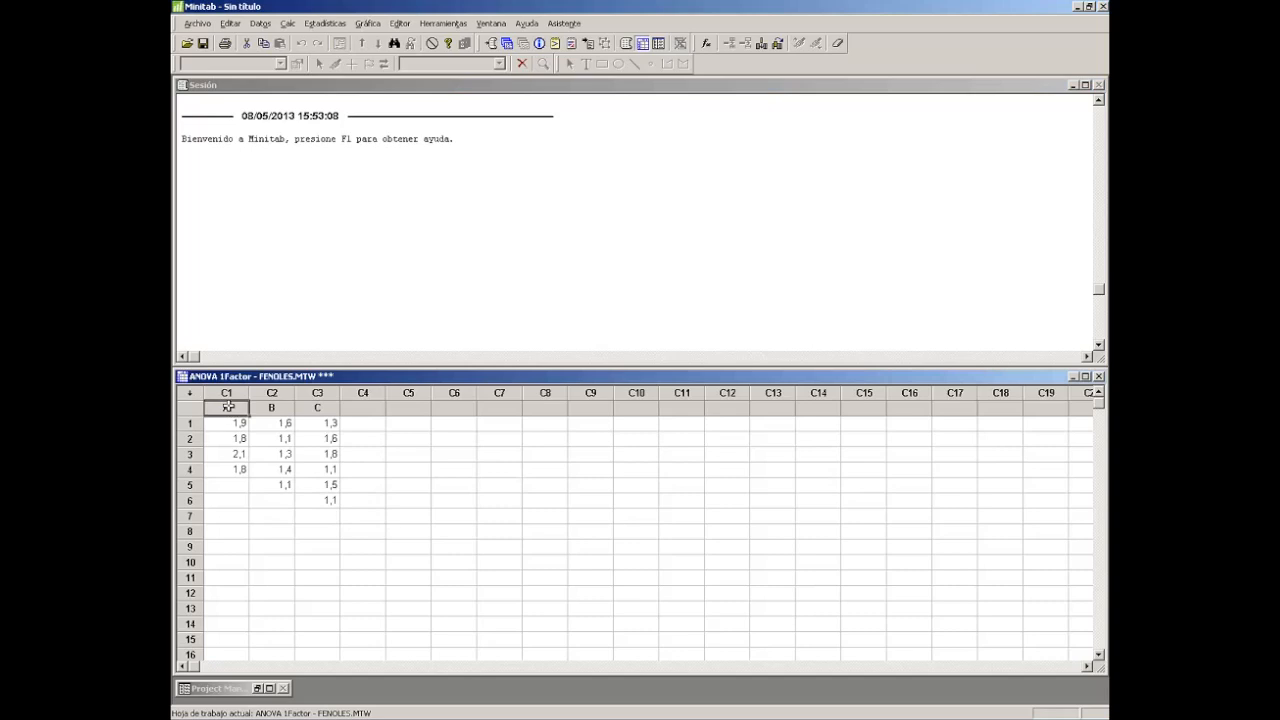
{"action": "left_click", "coordinate": [274, 408]}
{"action": "left_click", "coordinate": [327, 408]}
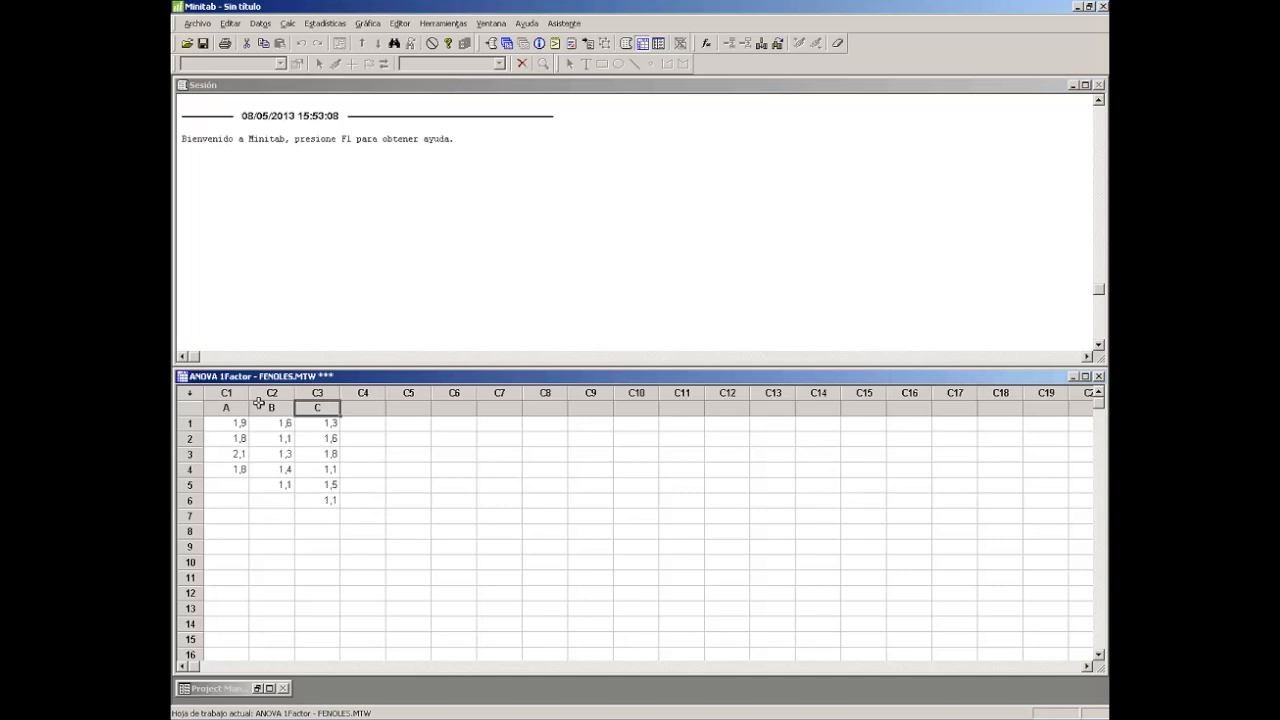
{"action": "left_click", "coordinate": [211, 402]}
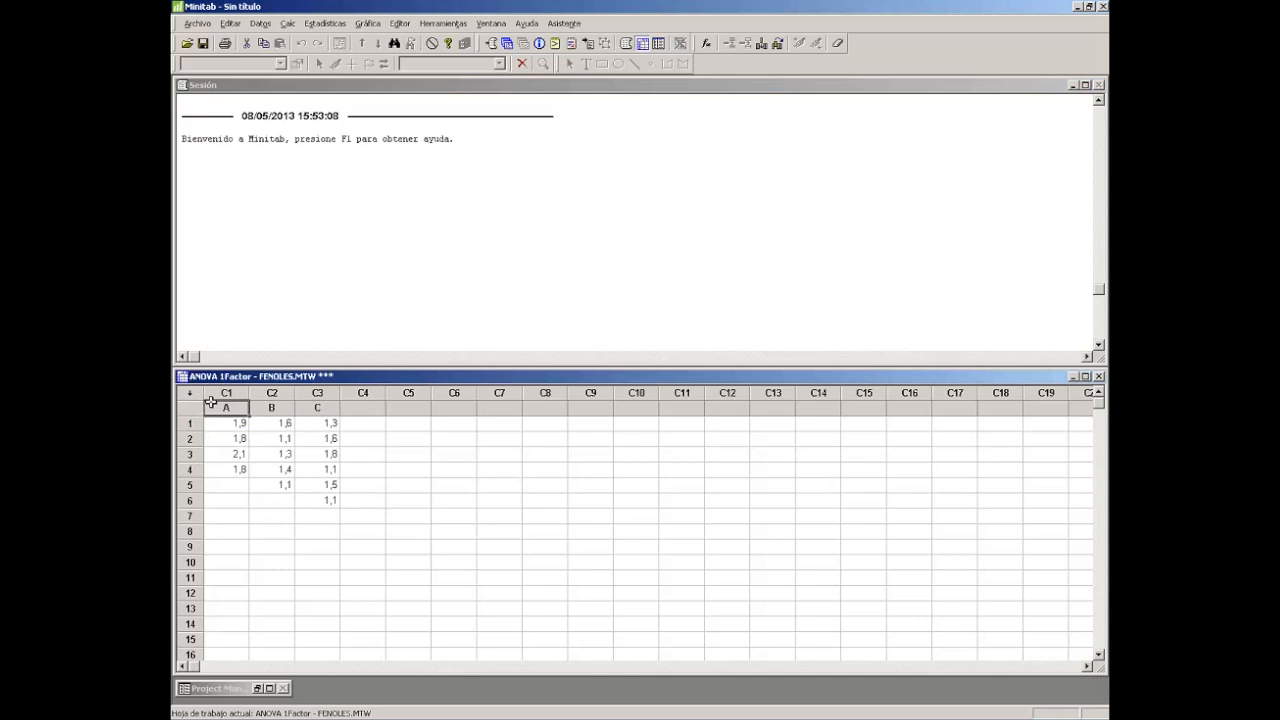
{"action": "left_click", "coordinate": [272, 408]}
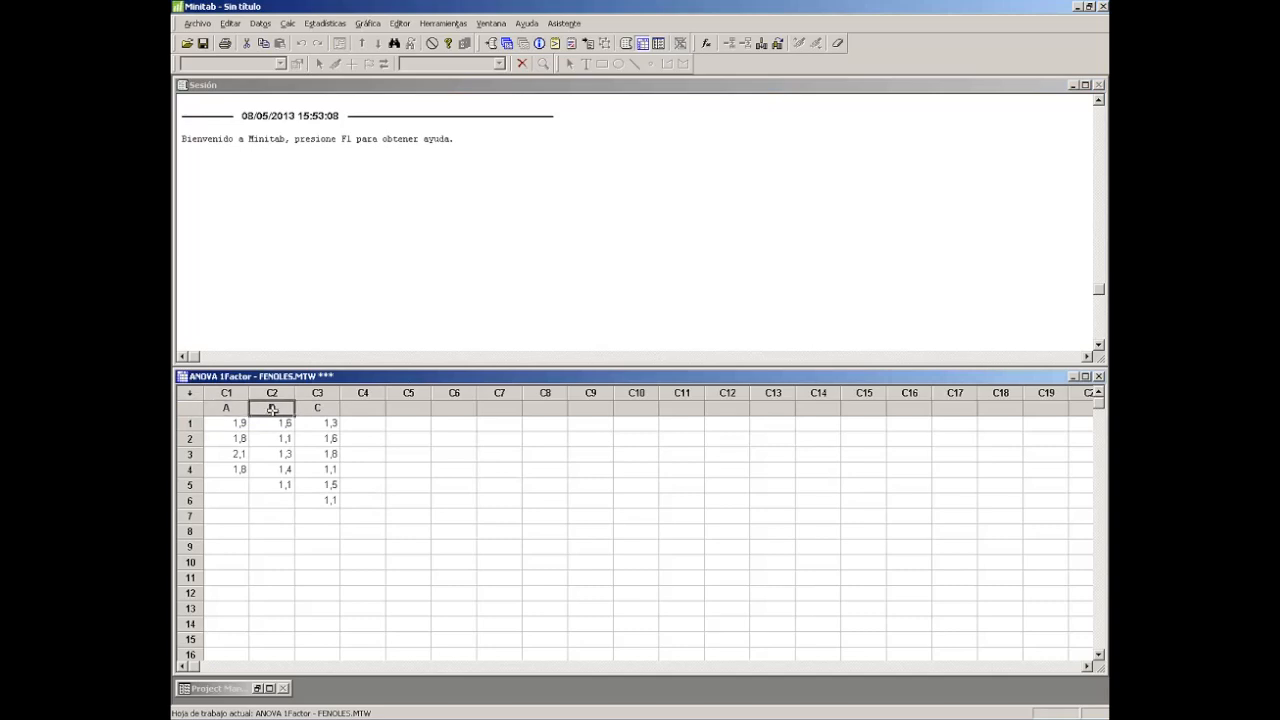
{"action": "left_click", "coordinate": [317, 393]}
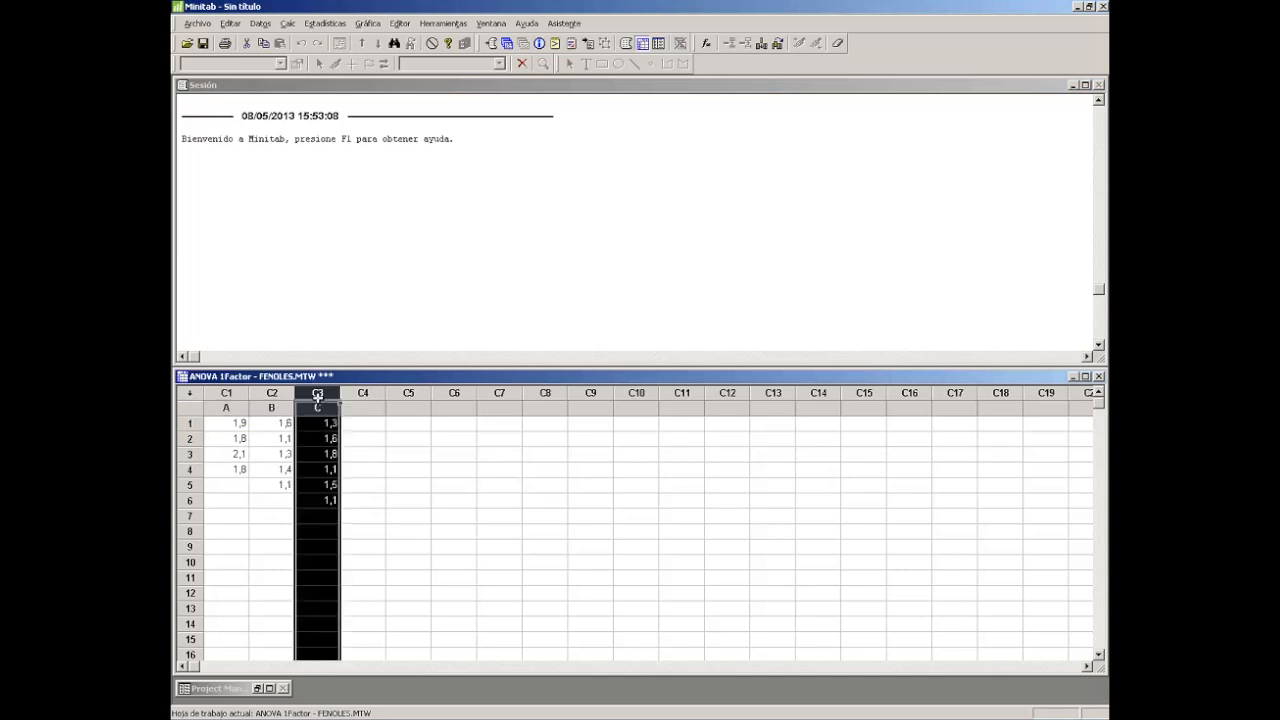
{"action": "left_click", "coordinate": [315, 409]}
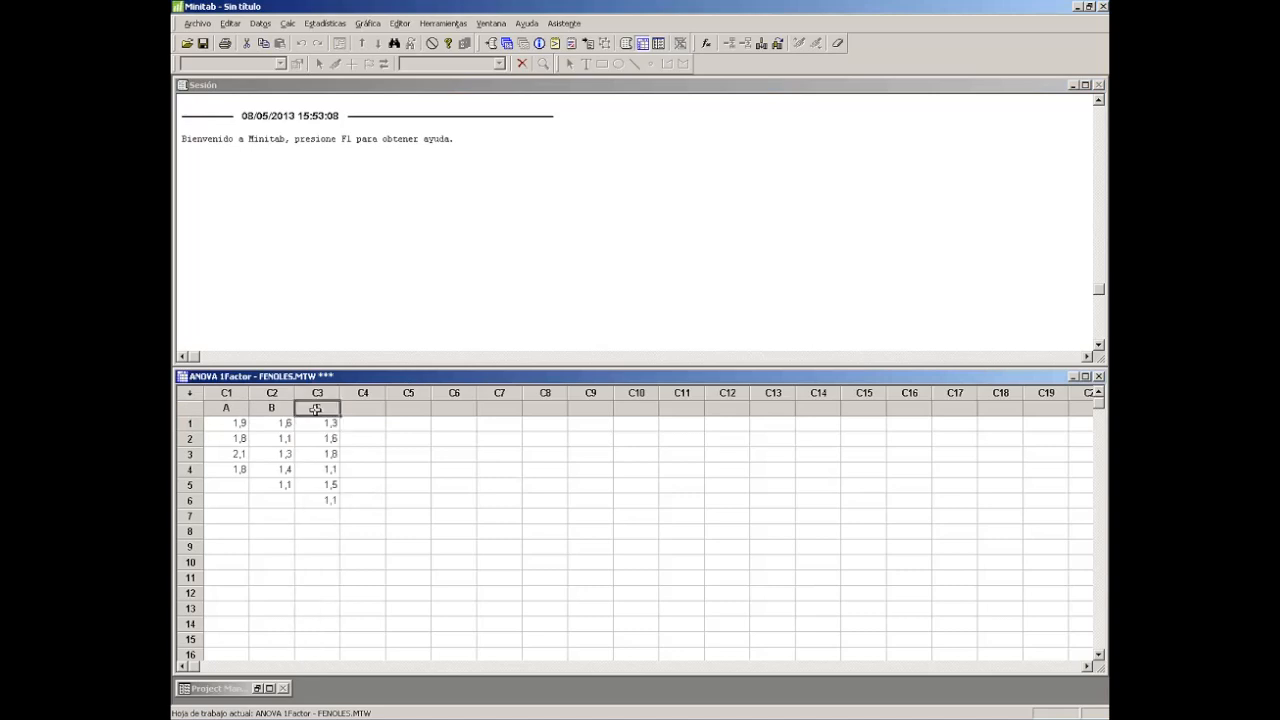
{"action": "type", "text": "C"}
Examine the individual measurements recorded in columns A, B and C.
{"action": "left_click", "coordinate": [224, 428]}
{"action": "left_click", "coordinate": [225, 440]}
{"action": "left_click", "coordinate": [225, 457]}
{"action": "left_click", "coordinate": [225, 472]}
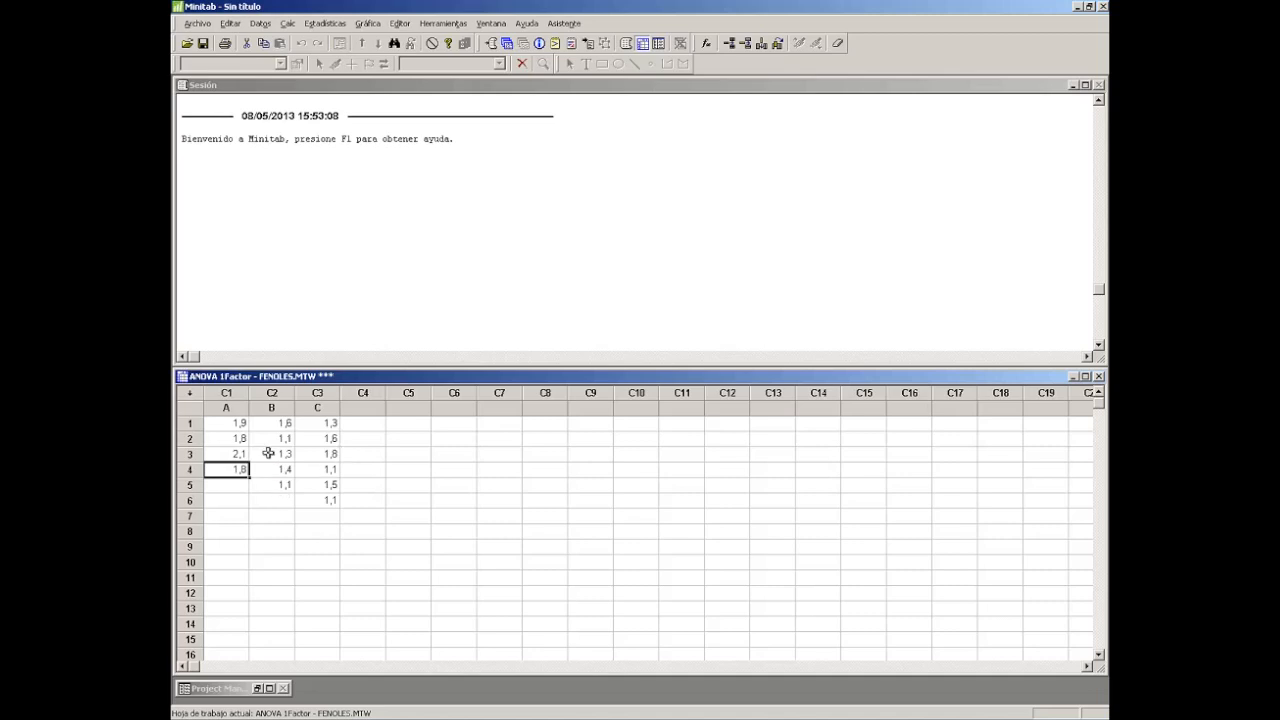
{"action": "left_click", "coordinate": [323, 423]}
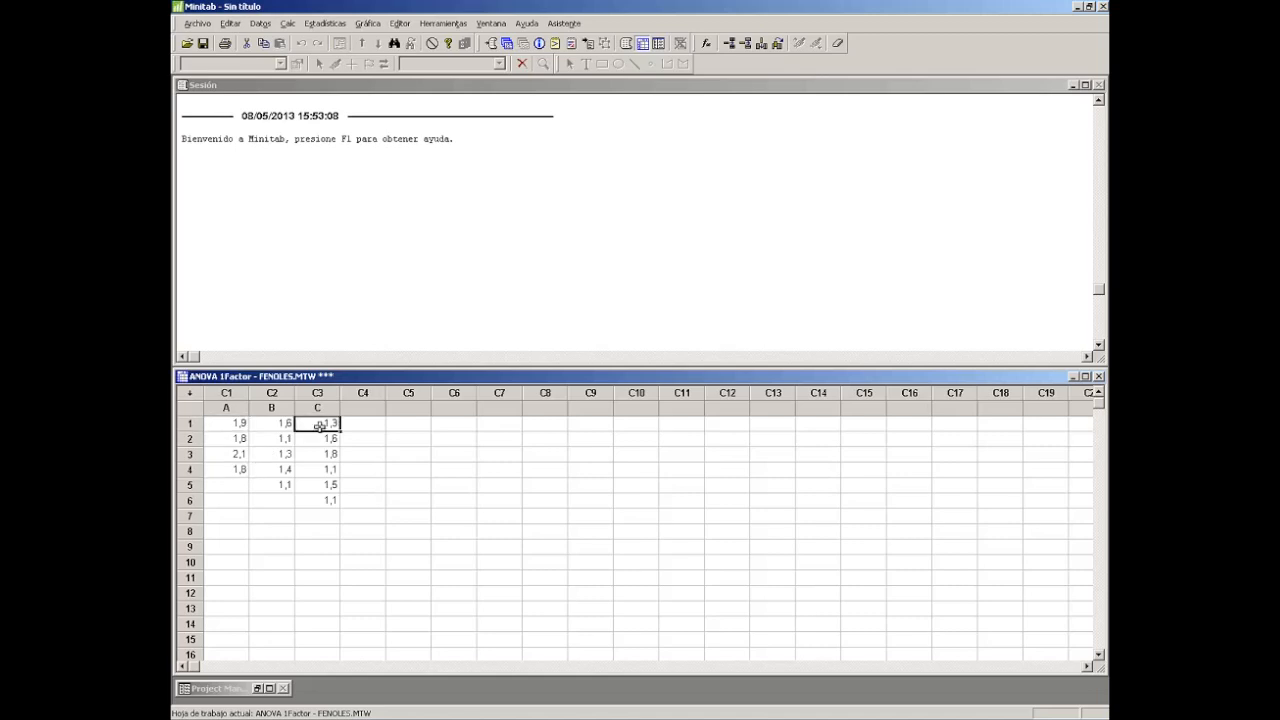
{"action": "left_click", "coordinate": [333, 439]}
{"action": "left_click", "coordinate": [273, 439]}
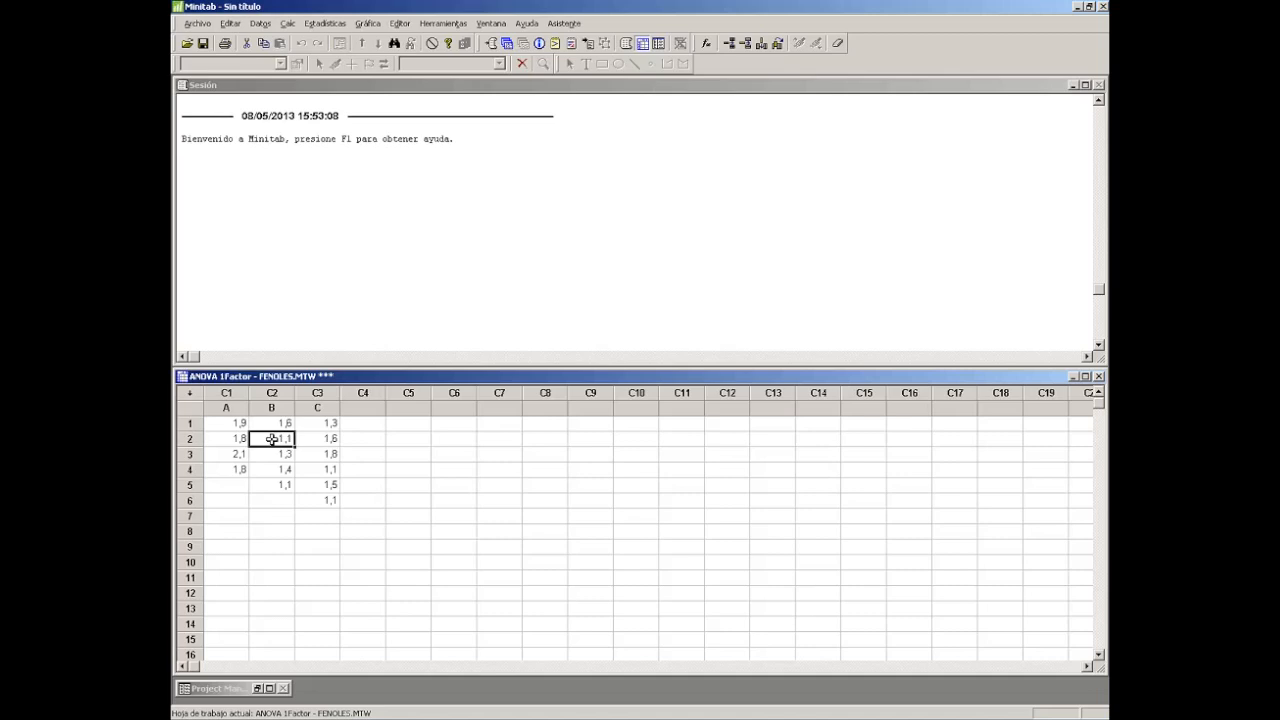
Compare the full range of values under each of the headings A, B and C.
{"action": "left_click", "coordinate": [224, 408]}
{"action": "left_click", "coordinate": [273, 408]}
{"action": "type", "text": "B"}
{"action": "left_click", "coordinate": [314, 408]}
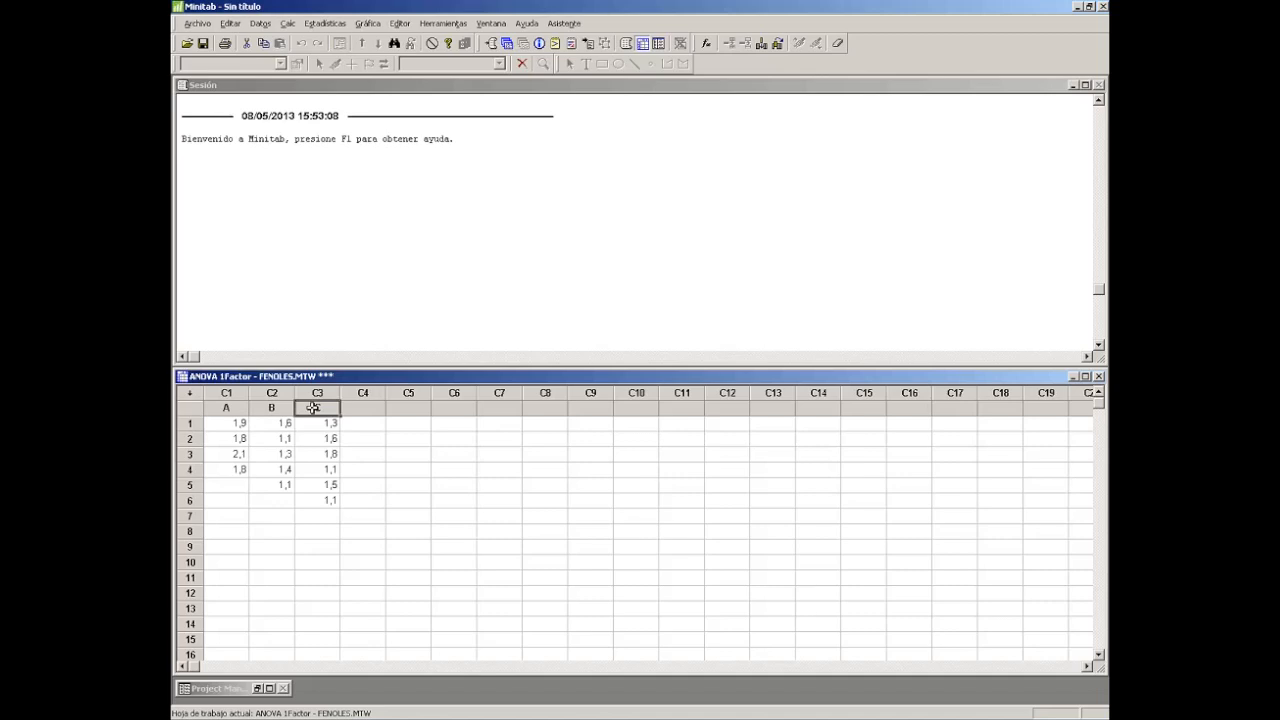
{"action": "left_click_drag", "start_coordinate": [215, 423], "coordinate": [226, 469]}
{"action": "left_click_drag", "start_coordinate": [271, 424], "coordinate": [277, 488]}
{"action": "left_click_drag", "start_coordinate": [317, 423], "coordinate": [331, 500]}
{"action": "left_click_drag", "start_coordinate": [229, 423], "coordinate": [236, 470]}
{"action": "left_click_drag", "start_coordinate": [271, 423], "coordinate": [269, 487]}
{"action": "left_click_drag", "start_coordinate": [320, 423], "coordinate": [308, 501]}
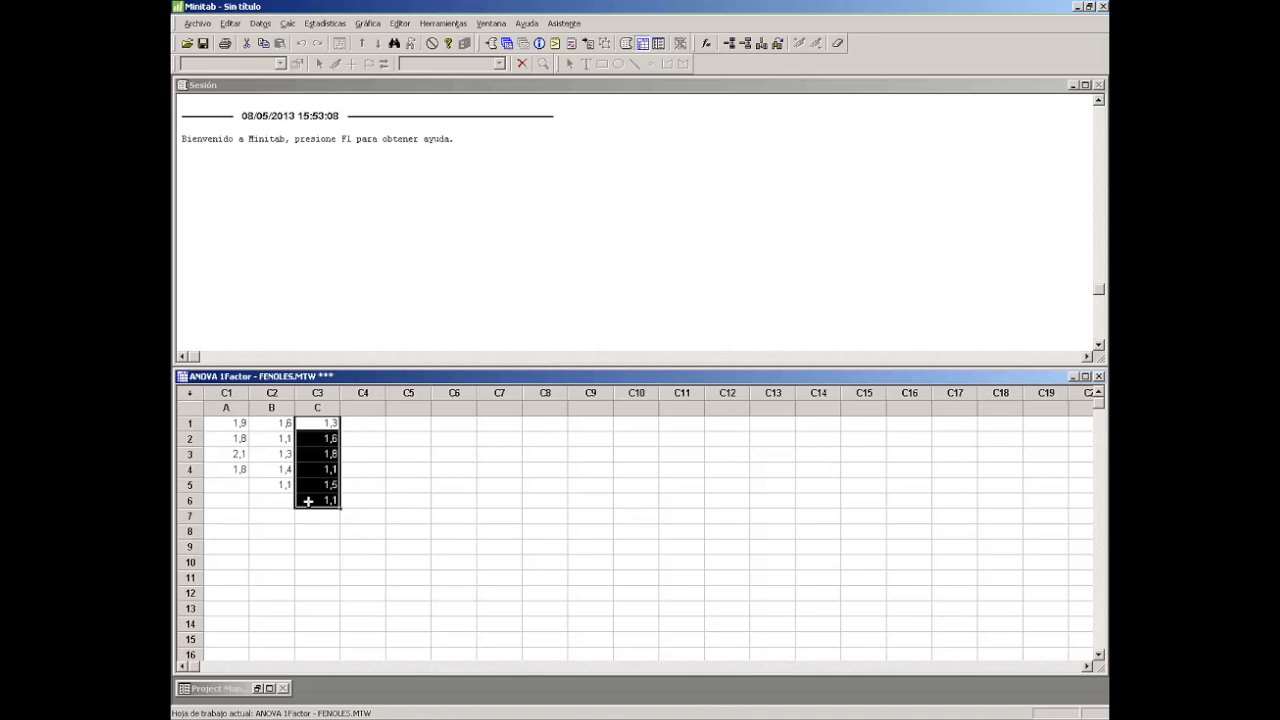
{"action": "left_click", "coordinate": [321, 515]}
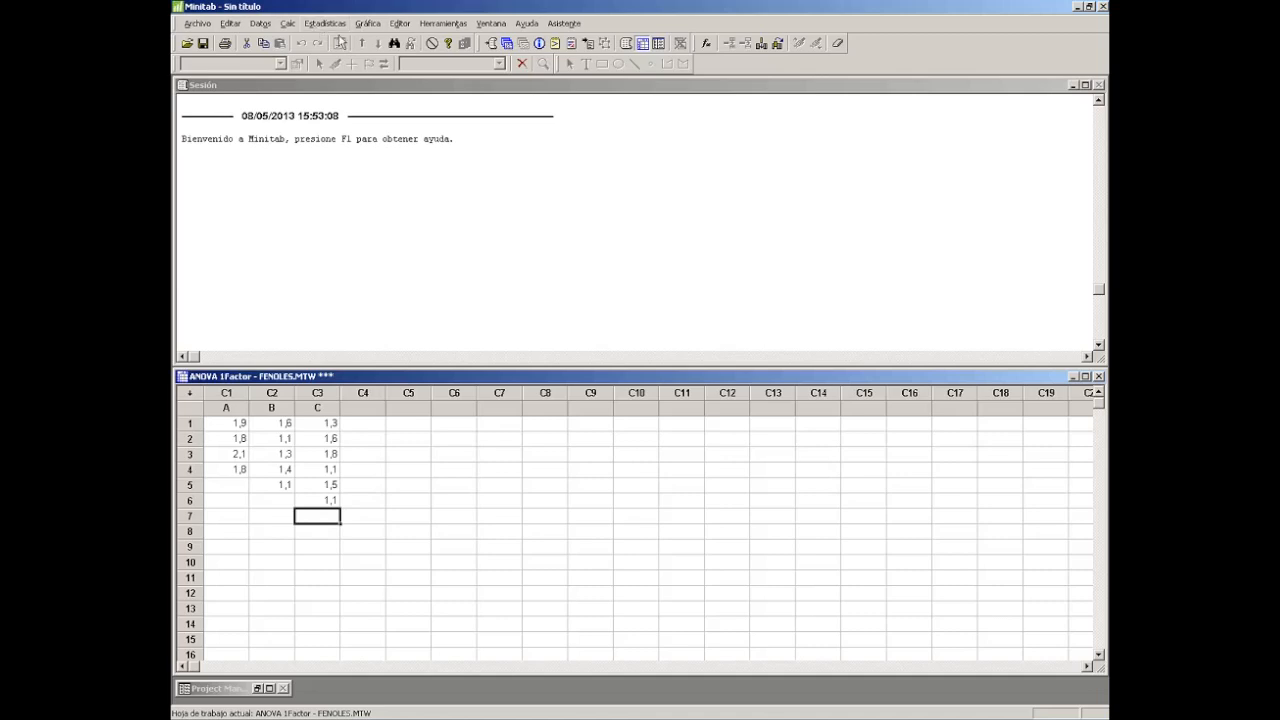
Create a simple multiple-Y dotplot of A, B and C, and move its window clear of the session output.
{"action": "left_click", "coordinate": [368, 23]}
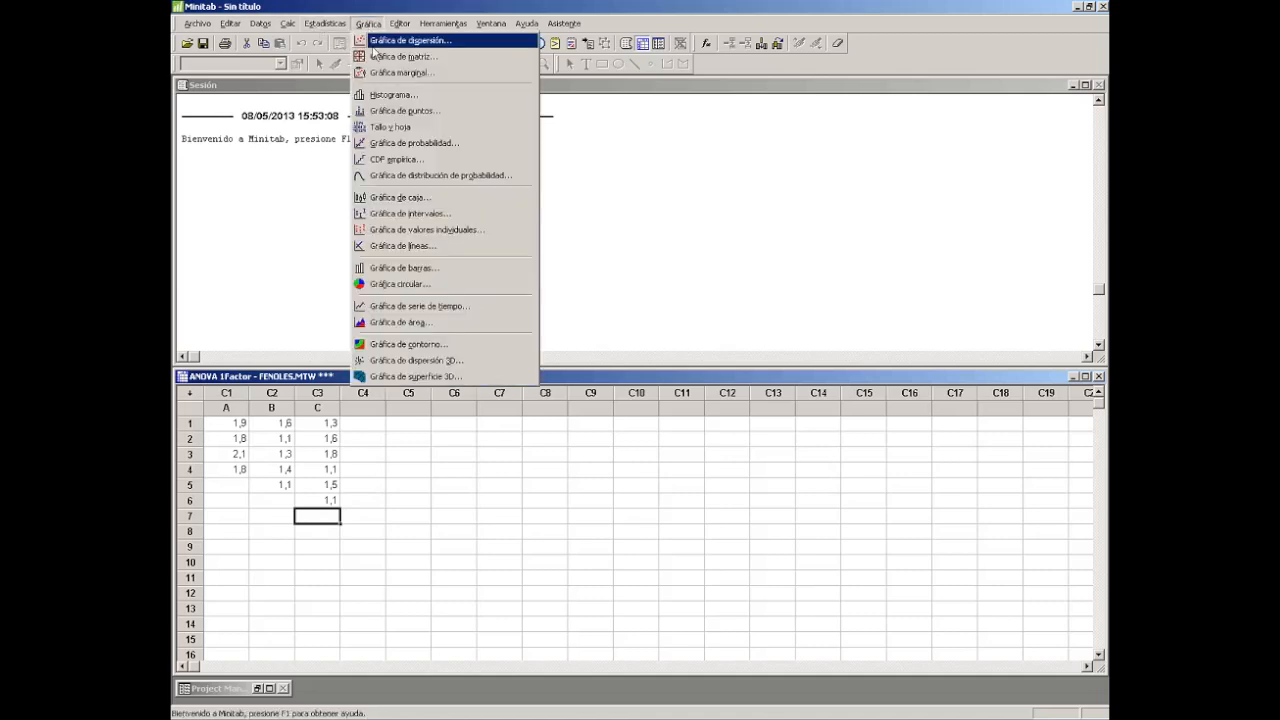
{"action": "left_click", "coordinate": [391, 112]}
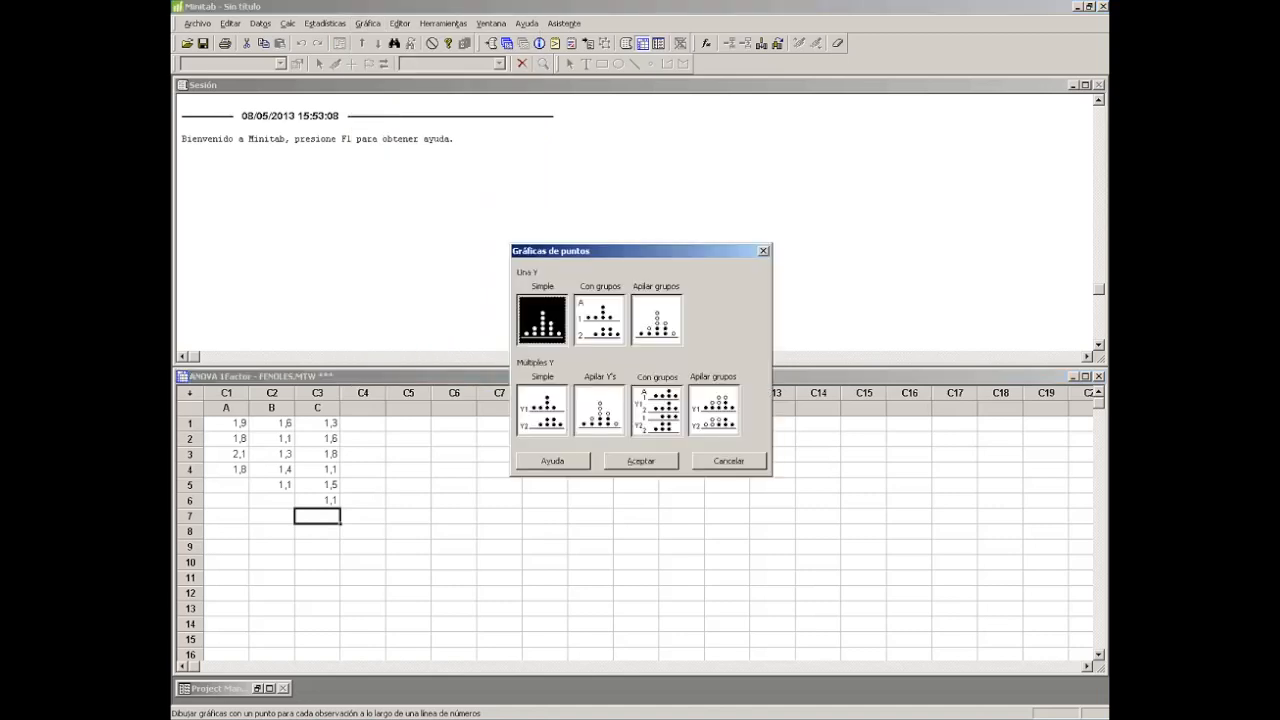
{"action": "left_click", "coordinate": [546, 409]}
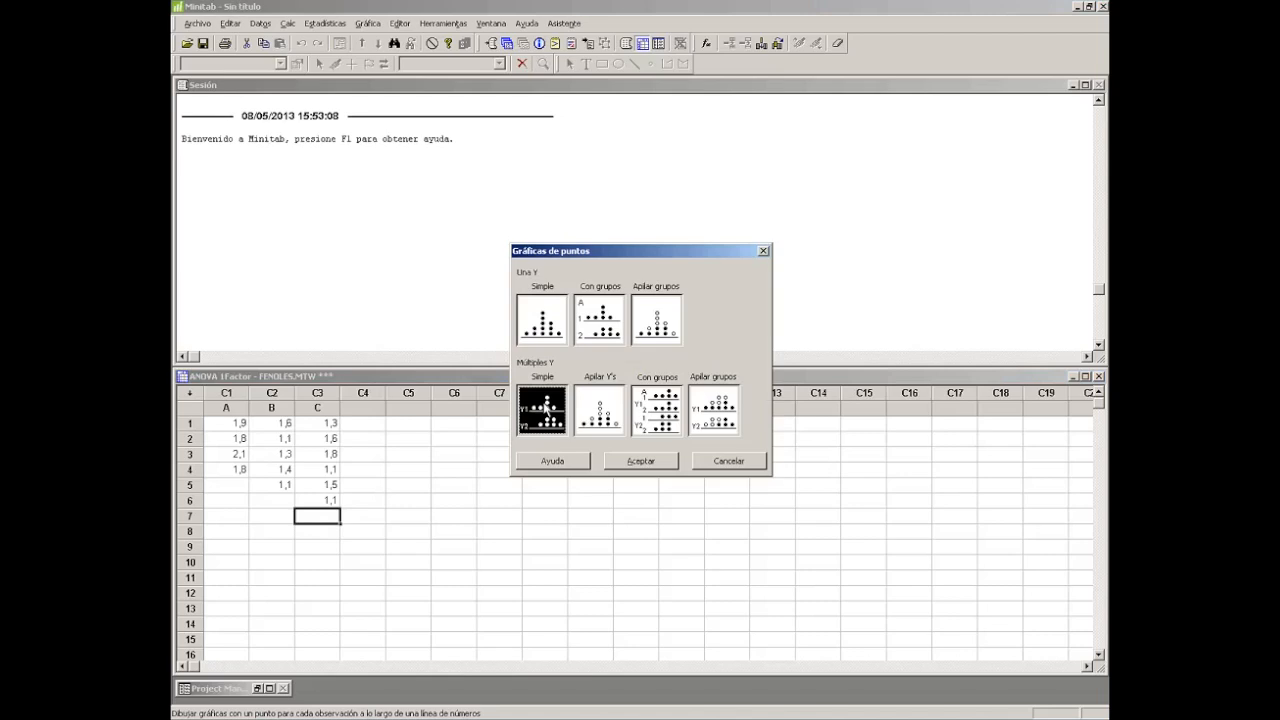
{"action": "left_click", "coordinate": [632, 465]}
{"action": "double_click", "coordinate": [456, 267]}
{"action": "double_click", "coordinate": [456, 277]}
{"action": "double_click", "coordinate": [456, 287]}
{"action": "left_click", "coordinate": [702, 465]}
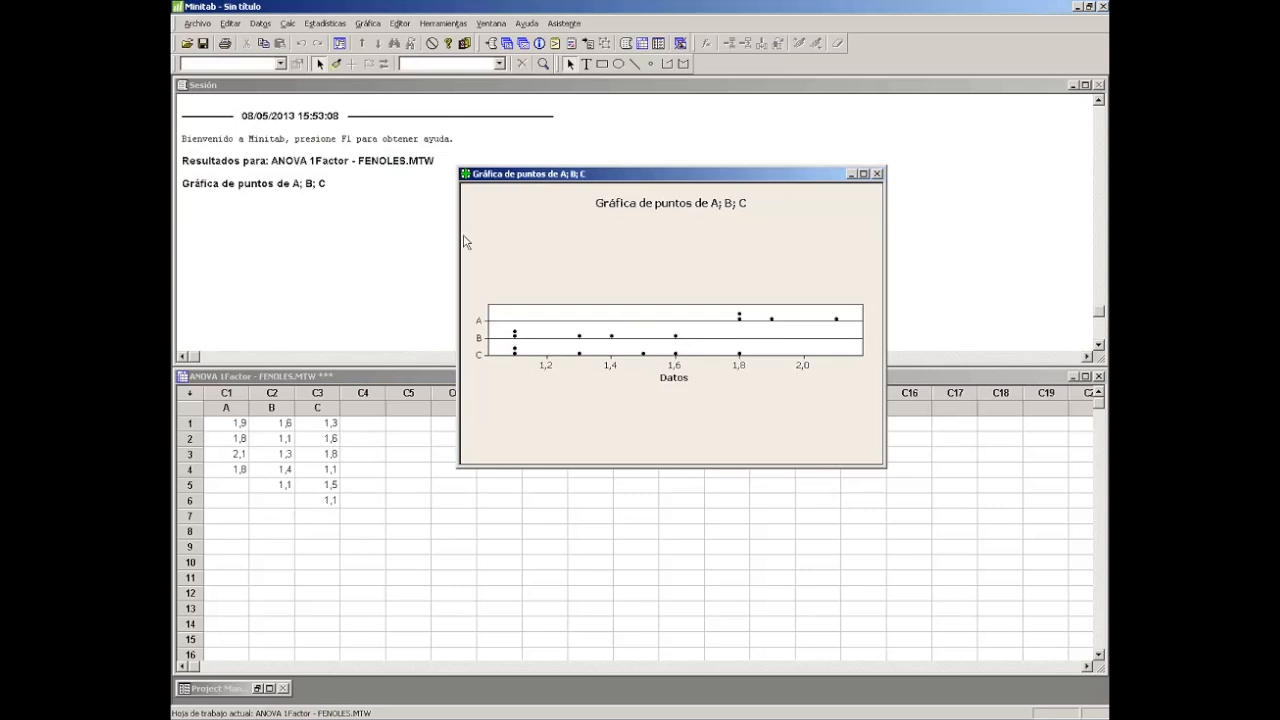
{"action": "left_click_drag", "start_coordinate": [498, 176], "coordinate": [659, 135]}
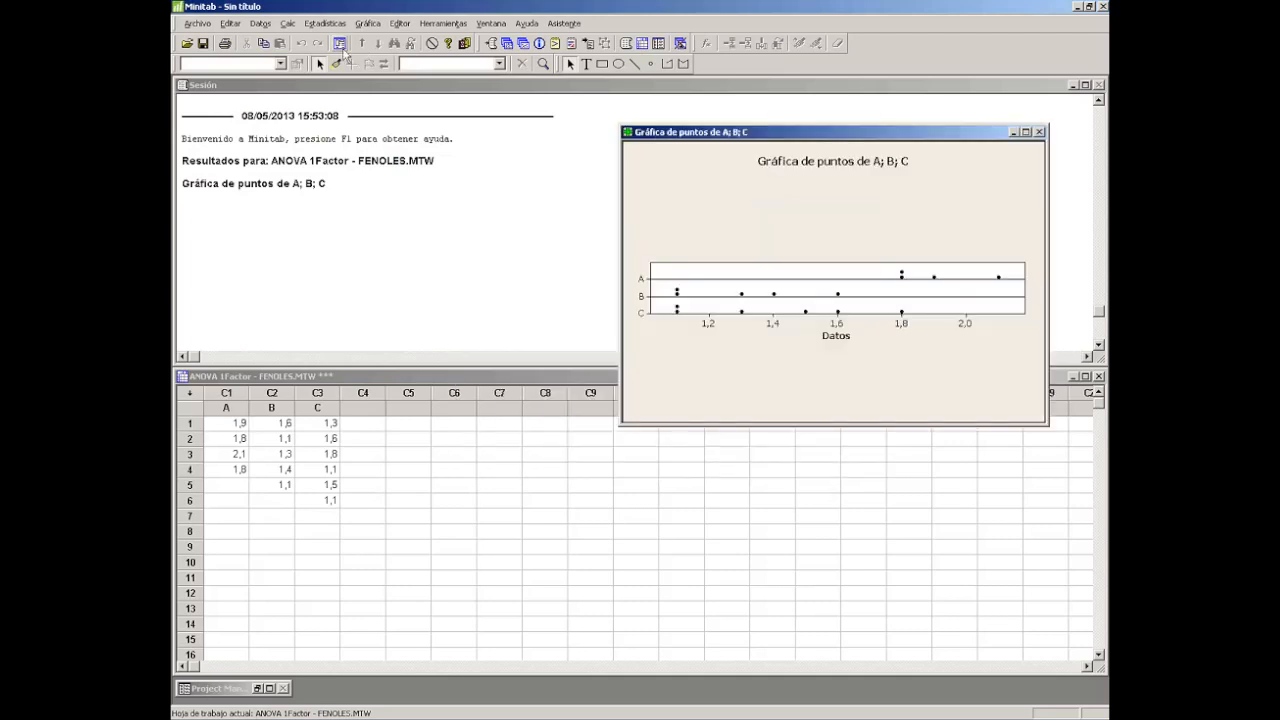
Display descriptive statistics for A, B and C showing only the mean, and reposition the dotplot beside the session output.
{"action": "left_click", "coordinate": [318, 25]}
{"action": "mouse_move", "coordinate": [328, 44]}
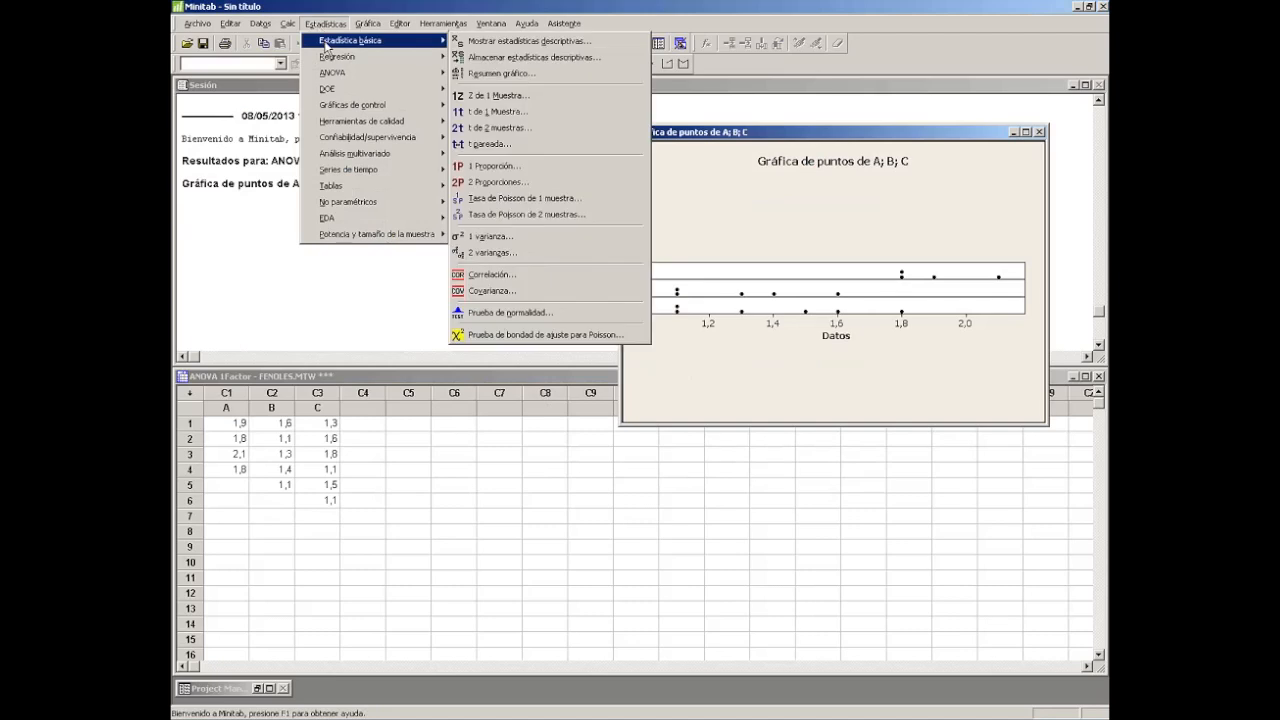
{"action": "left_click", "coordinate": [515, 44]}
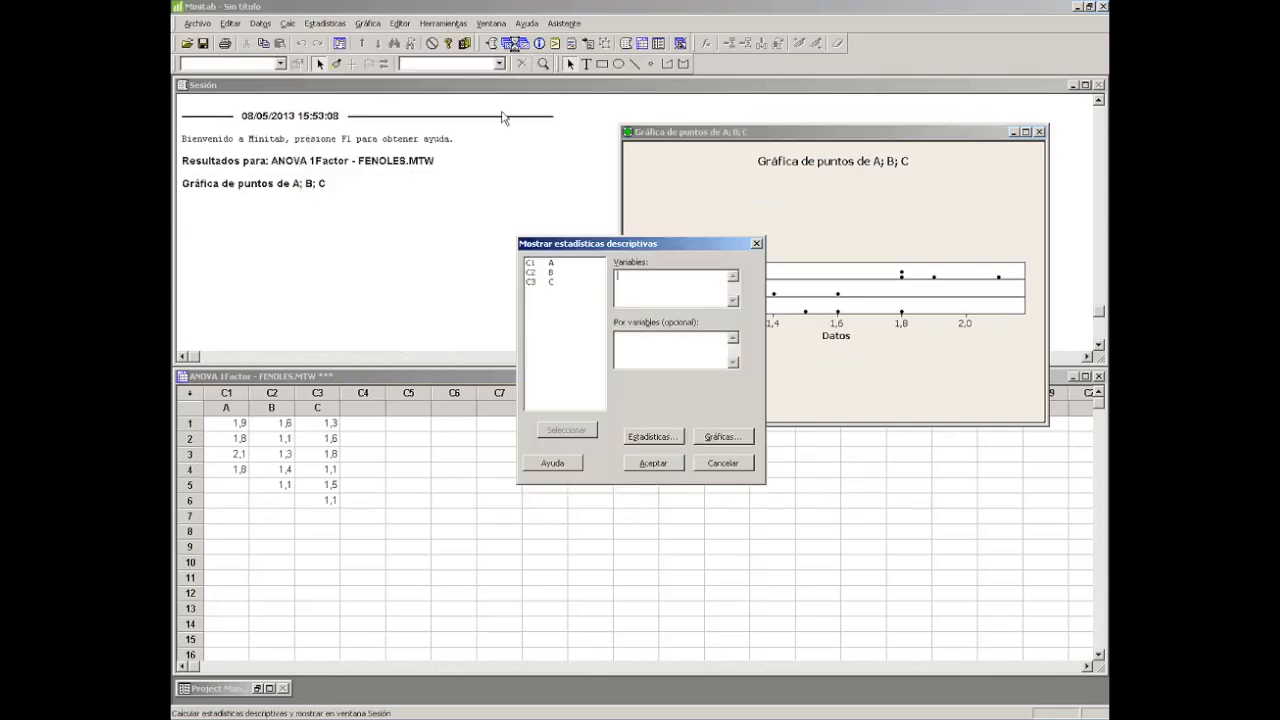
{"action": "double_click", "coordinate": [533, 274]}
{"action": "double_click", "coordinate": [533, 283]}
{"action": "left_click", "coordinate": [652, 440]}
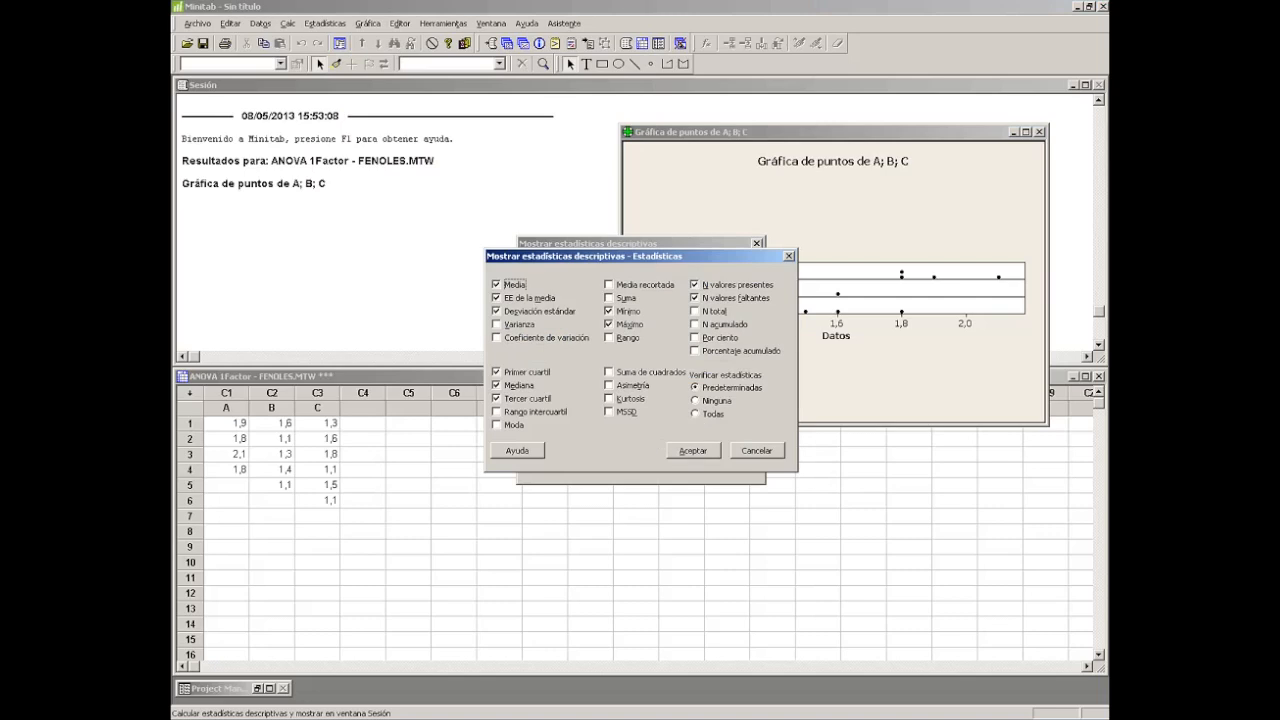
{"action": "left_click", "coordinate": [696, 401]}
{"action": "left_click", "coordinate": [697, 451]}
{"action": "left_click", "coordinate": [652, 462]}
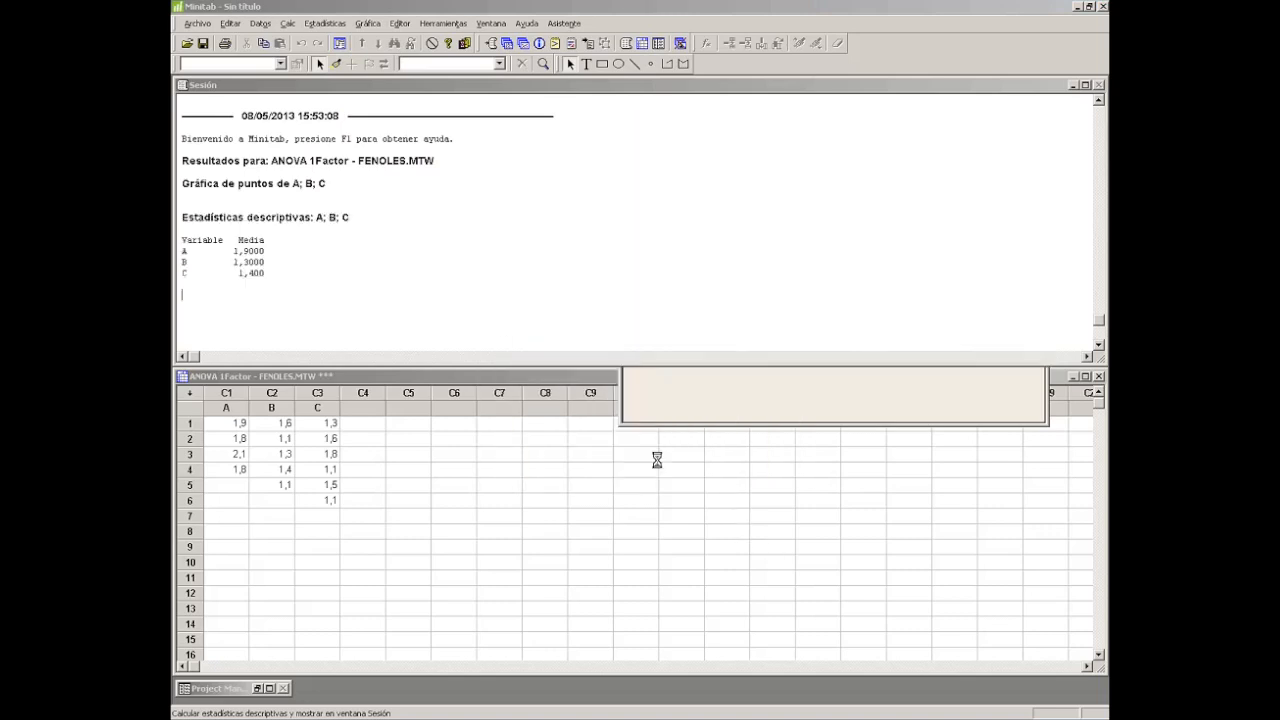
{"action": "left_click_drag", "start_coordinate": [680, 132], "coordinate": [487, 132]}
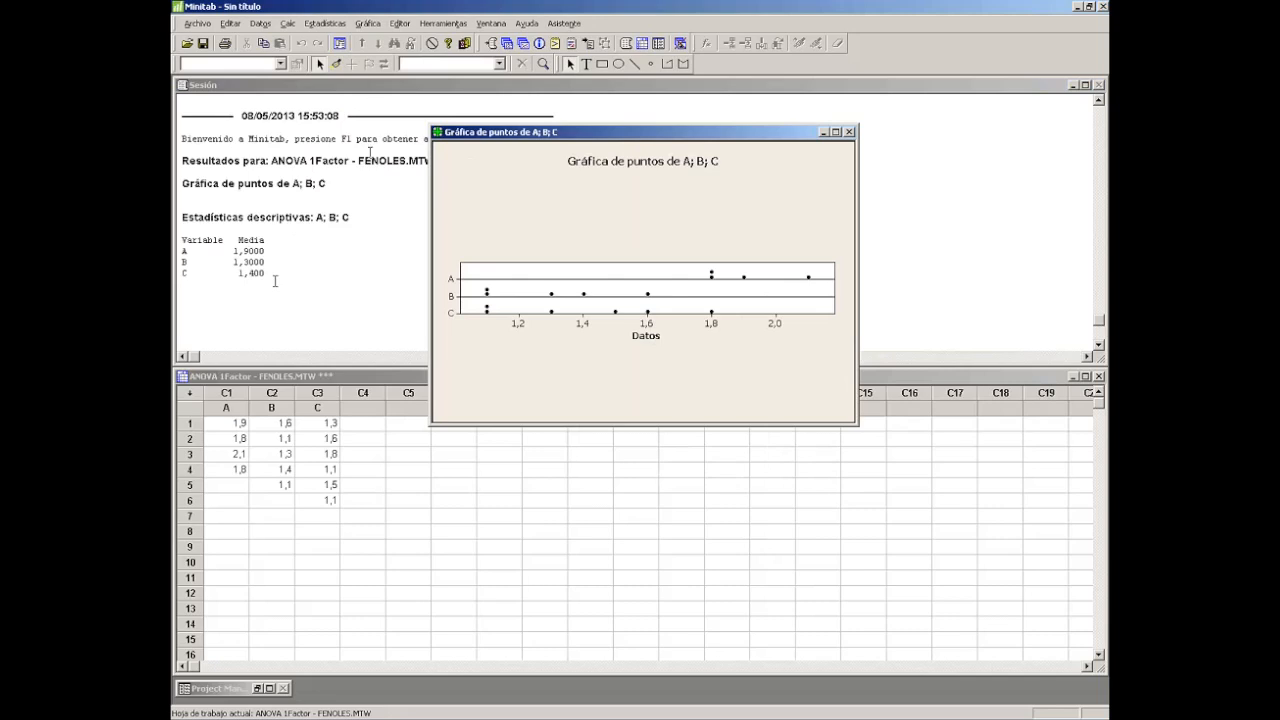
{"action": "left_click_drag", "start_coordinate": [477, 138], "coordinate": [647, 138]}
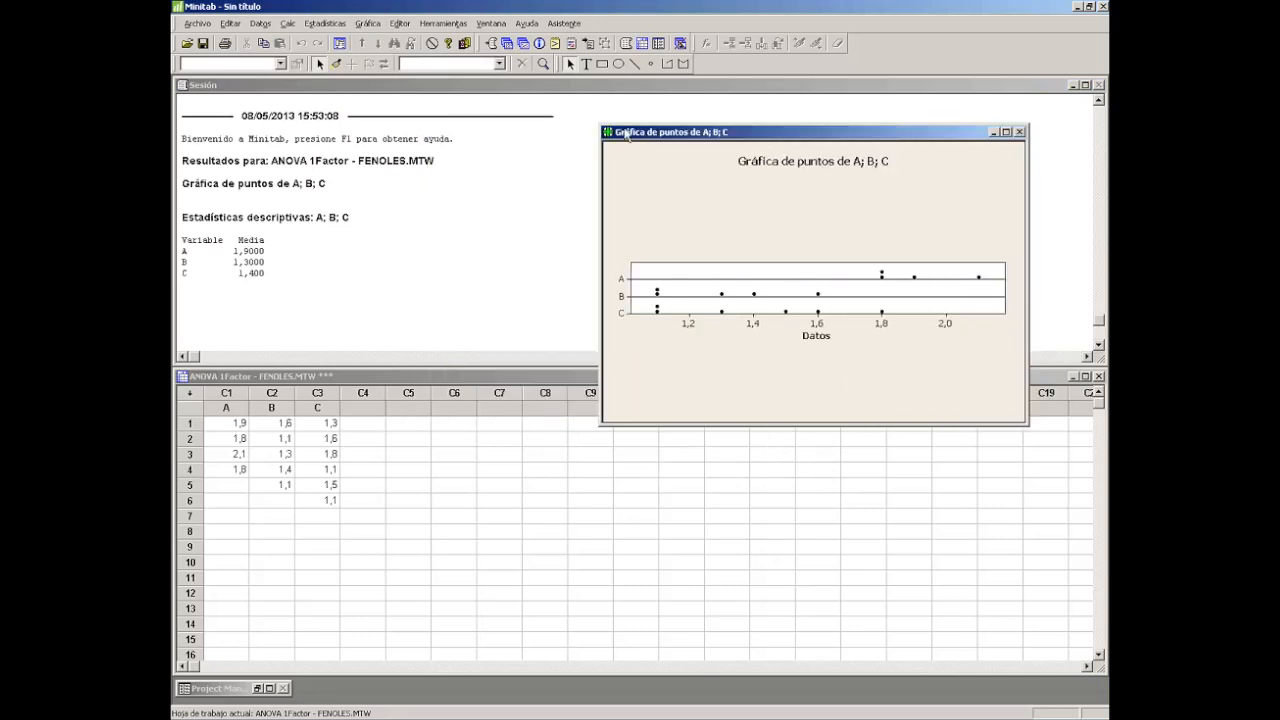
Set up a one-factor unstacked ANOVA with A, B and C as responses at a 95,0 confidence level.
{"action": "left_click", "coordinate": [325, 23]}
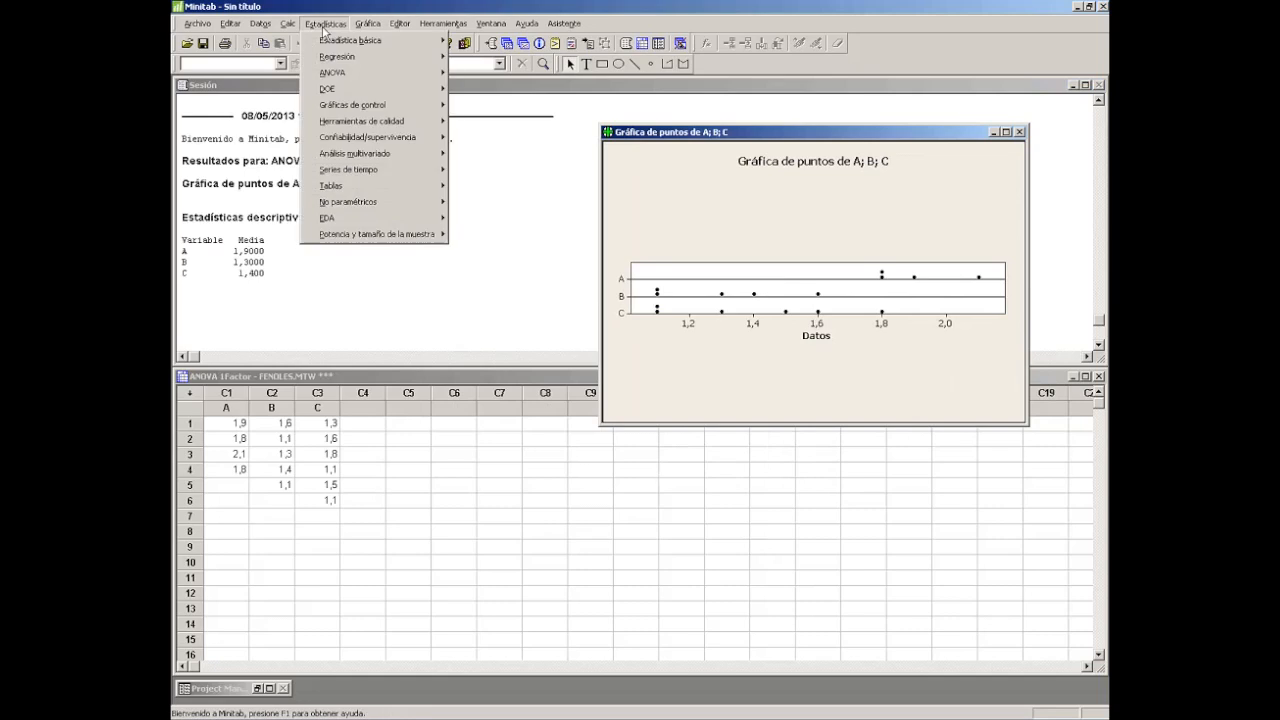
{"action": "mouse_move", "coordinate": [341, 77]}
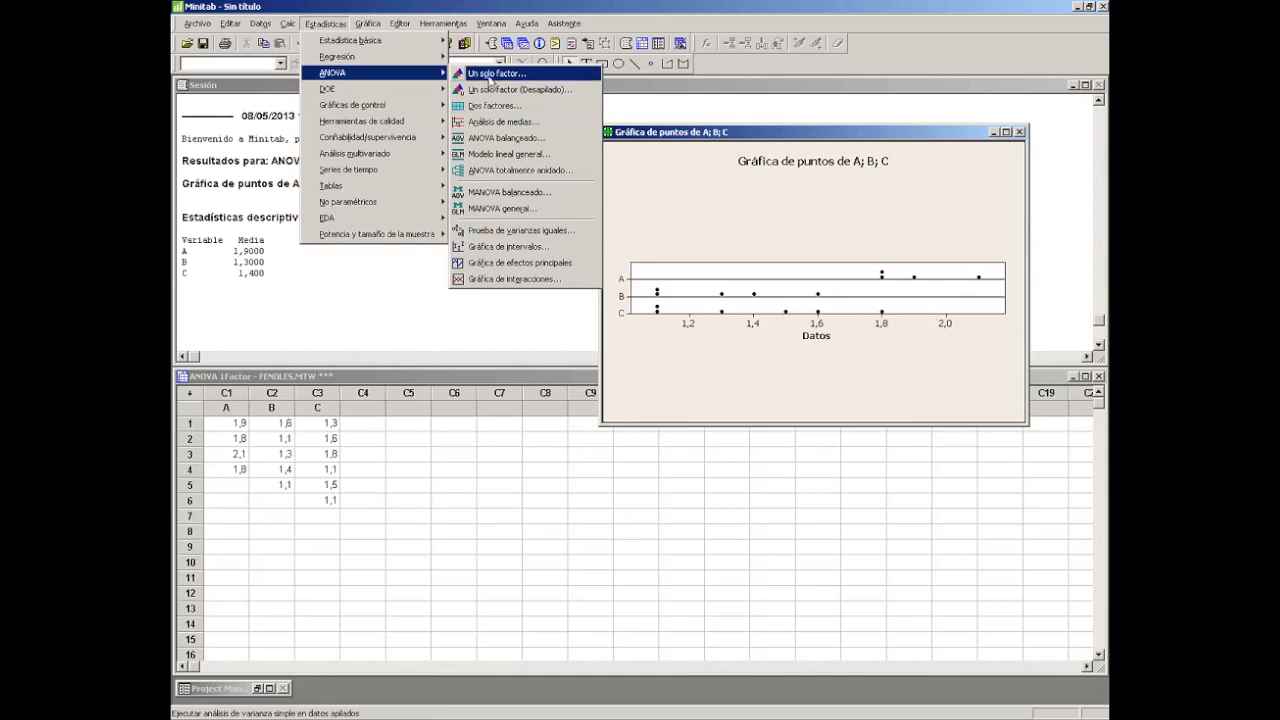
{"action": "left_click", "coordinate": [565, 90]}
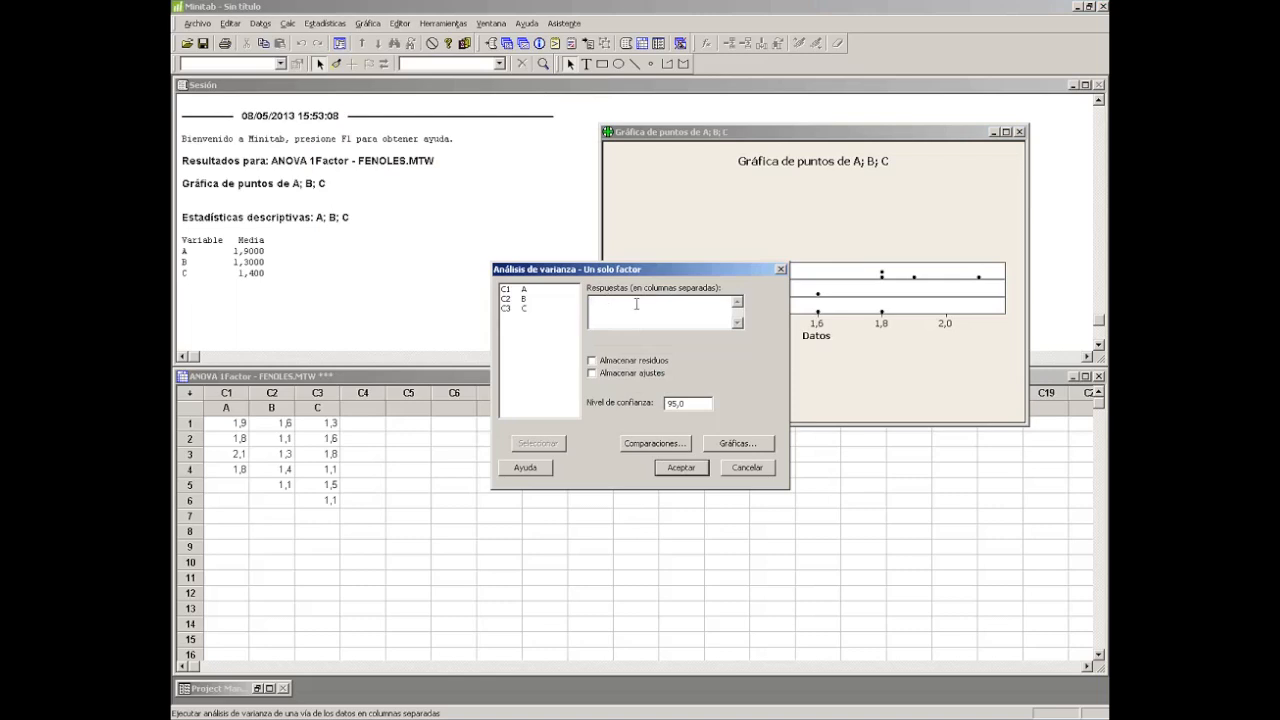
{"action": "double_click", "coordinate": [507, 289]}
{"action": "double_click", "coordinate": [507, 298]}
{"action": "left_click", "coordinate": [506, 308]}
{"action": "double_click", "coordinate": [505, 309]}
{"action": "left_click", "coordinate": [701, 403]}
Run the analysis with three-in-one residual plots, and move the residual plot window off the session output.
{"action": "left_click", "coordinate": [711, 444]}
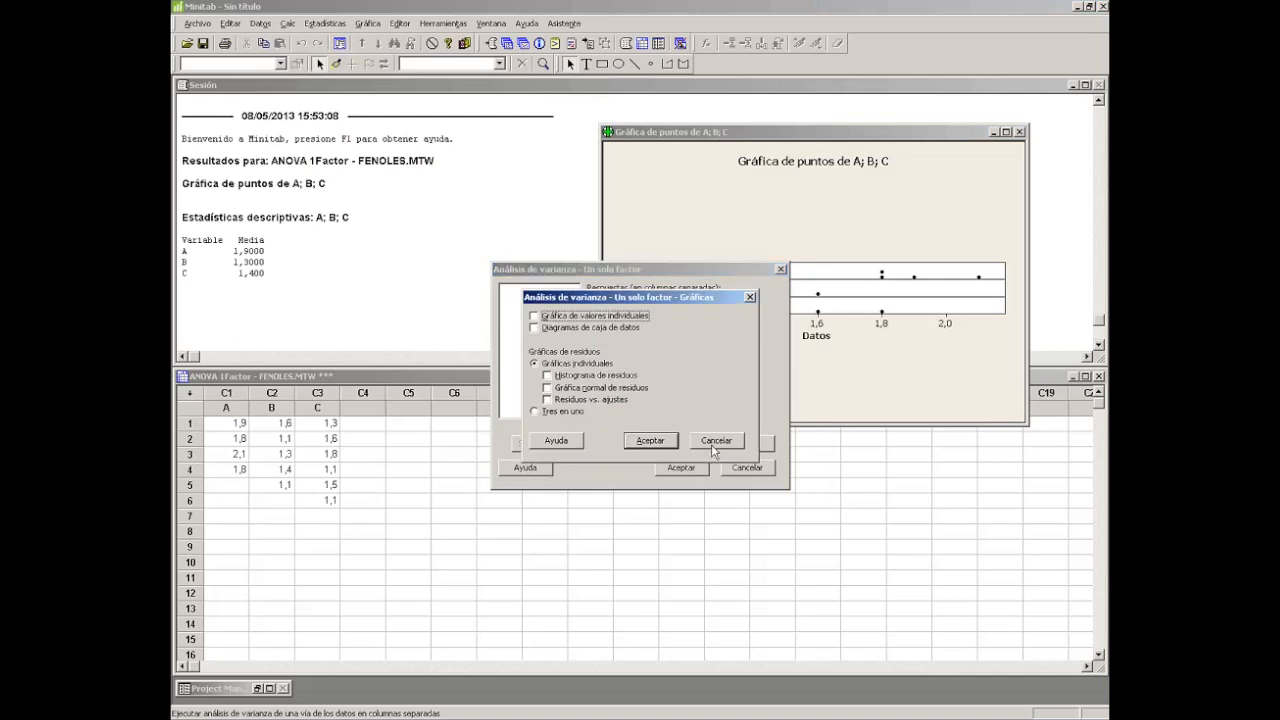
{"action": "left_click", "coordinate": [551, 414]}
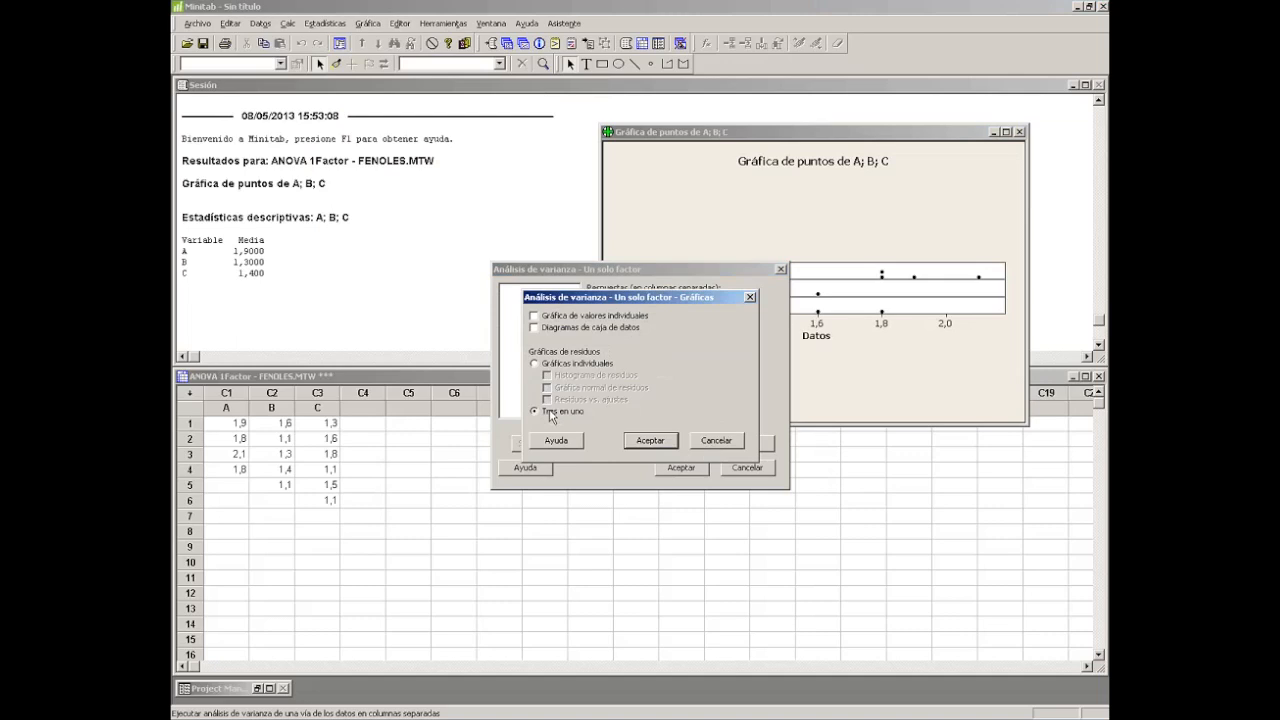
{"action": "left_click", "coordinate": [658, 442]}
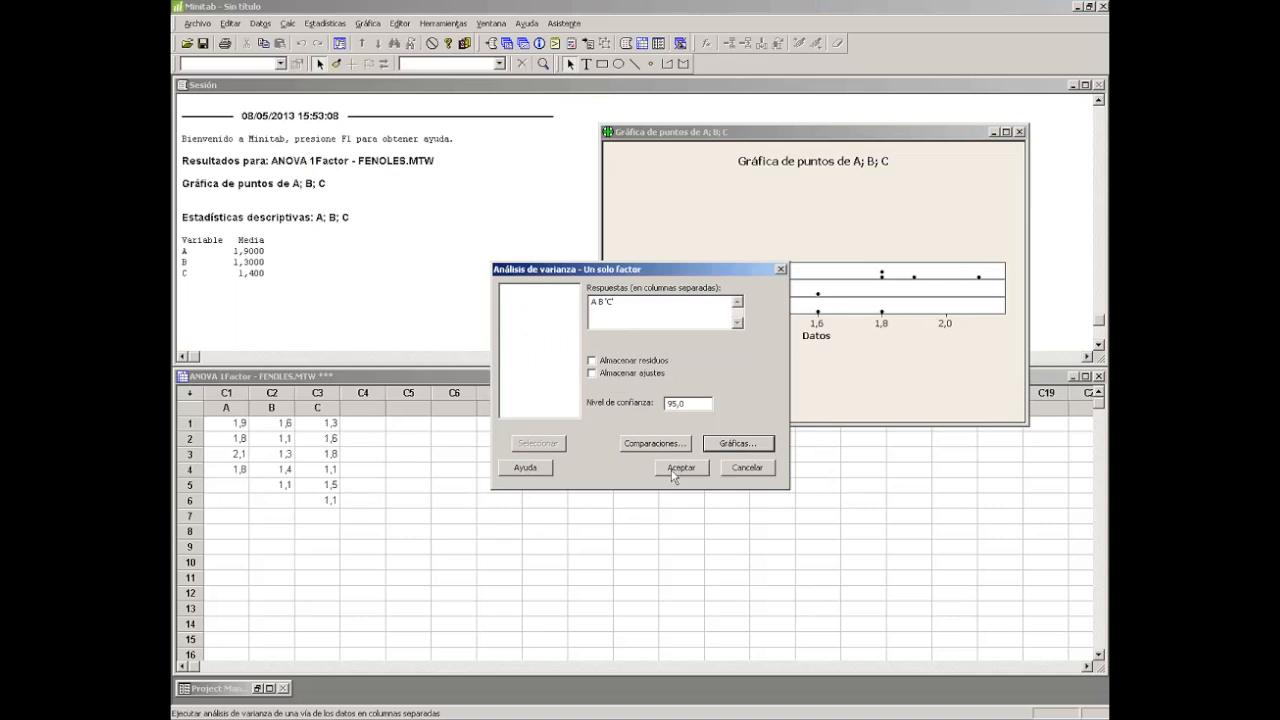
{"action": "left_click", "coordinate": [675, 470]}
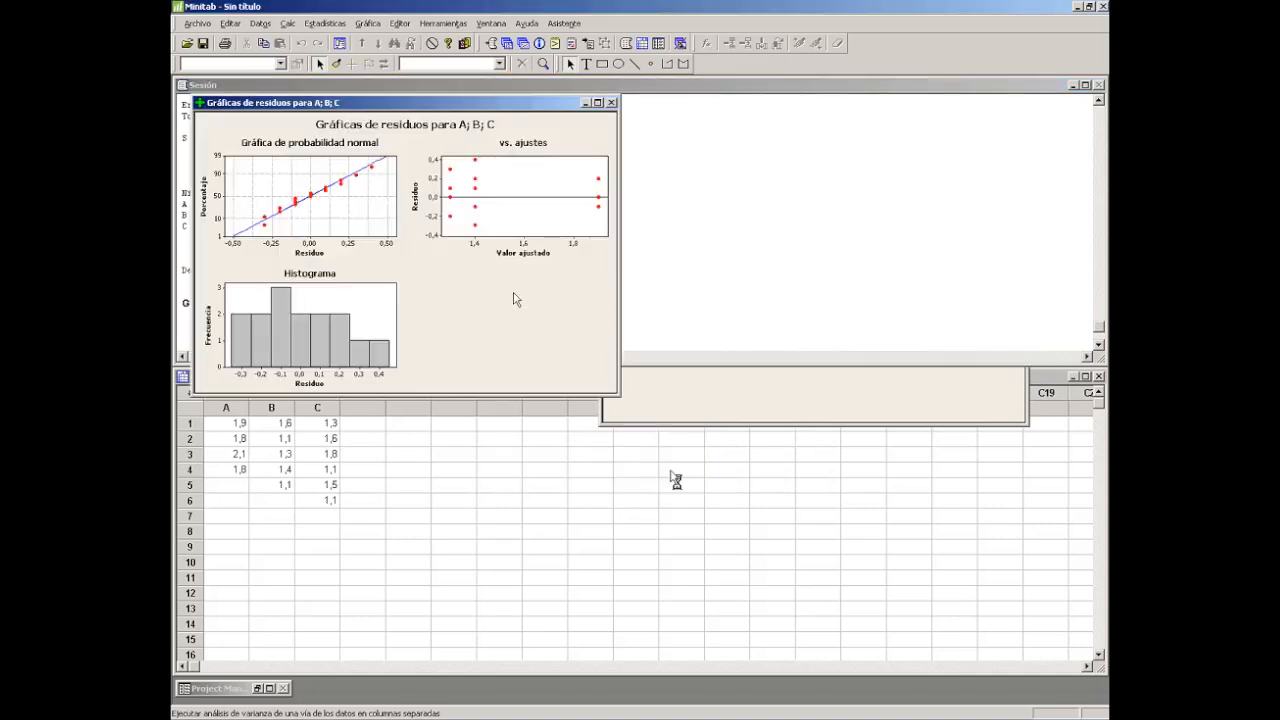
{"action": "left_click_drag", "start_coordinate": [356, 113], "coordinate": [800, 338]}
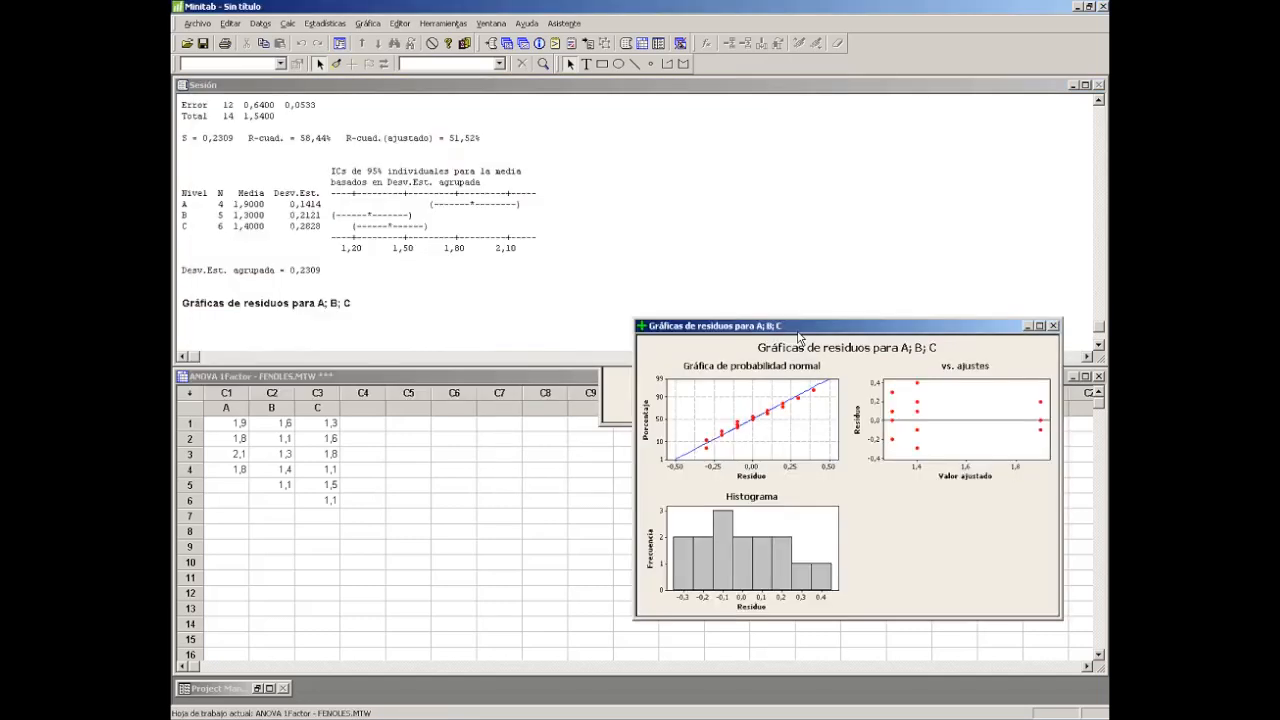
Enlarge the session window and review the complete one-way ANOVA output for A, B and C.
{"action": "left_click", "coordinate": [397, 250]}
{"action": "scroll", "coordinate": [364, 249], "scroll_direction": "up", "scroll_amount": 2}
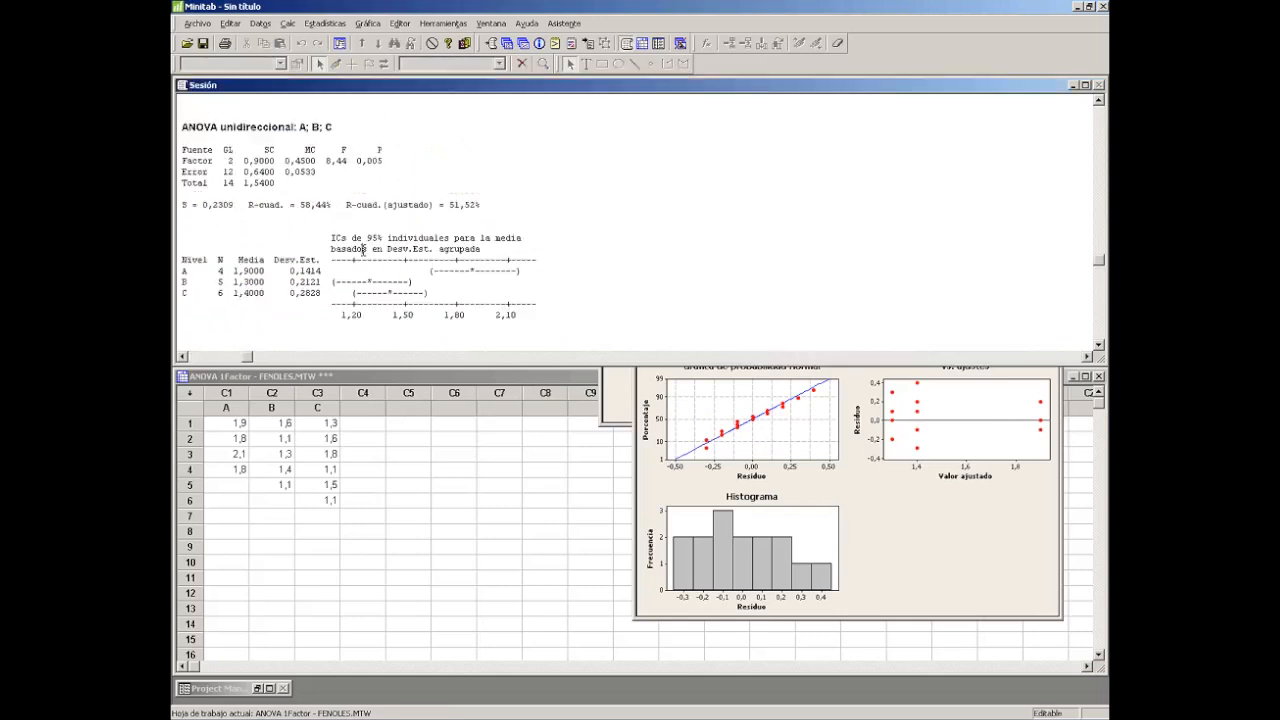
{"action": "left_click_drag", "start_coordinate": [472, 366], "coordinate": [474, 584]}
{"action": "scroll", "coordinate": [382, 400], "scroll_direction": "up", "scroll_amount": 4}
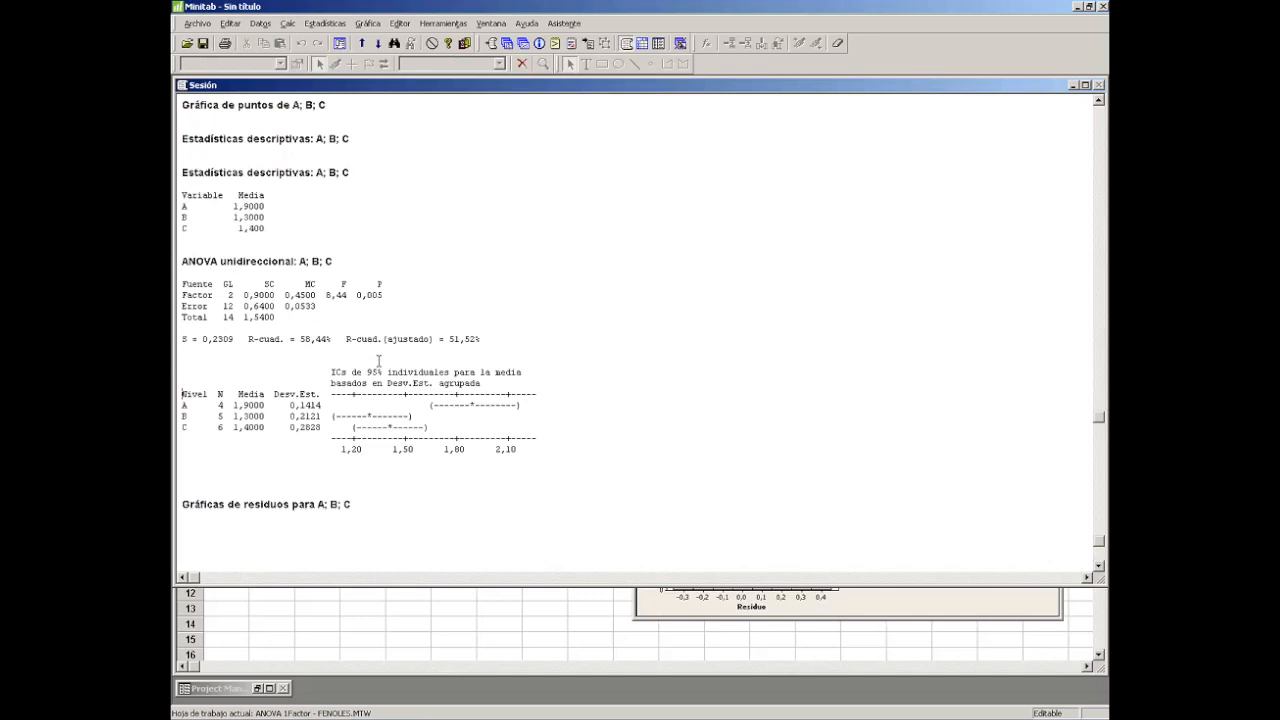
{"action": "left_click_drag", "start_coordinate": [184, 263], "coordinate": [509, 475]}
{"action": "left_click", "coordinate": [509, 500]}
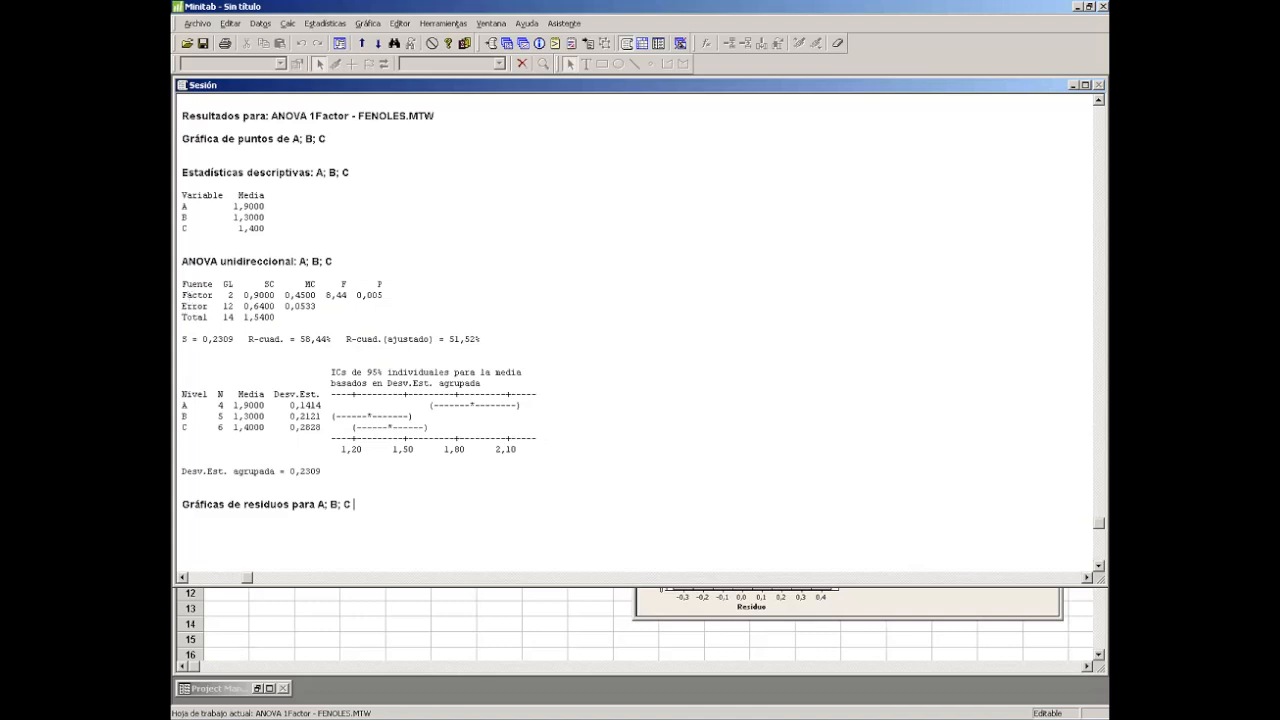
Check the factor's P value in the ANOVA table, and bring the FENOLES worksheet forward, placed lower over the session output.
{"action": "key", "text": "alt+Tab"}
{"action": "key", "text": "Down"}
{"action": "left_click", "coordinate": [358, 296]}
{"action": "left_click", "coordinate": [409, 295]}
{"action": "left_click", "coordinate": [740, 622]}
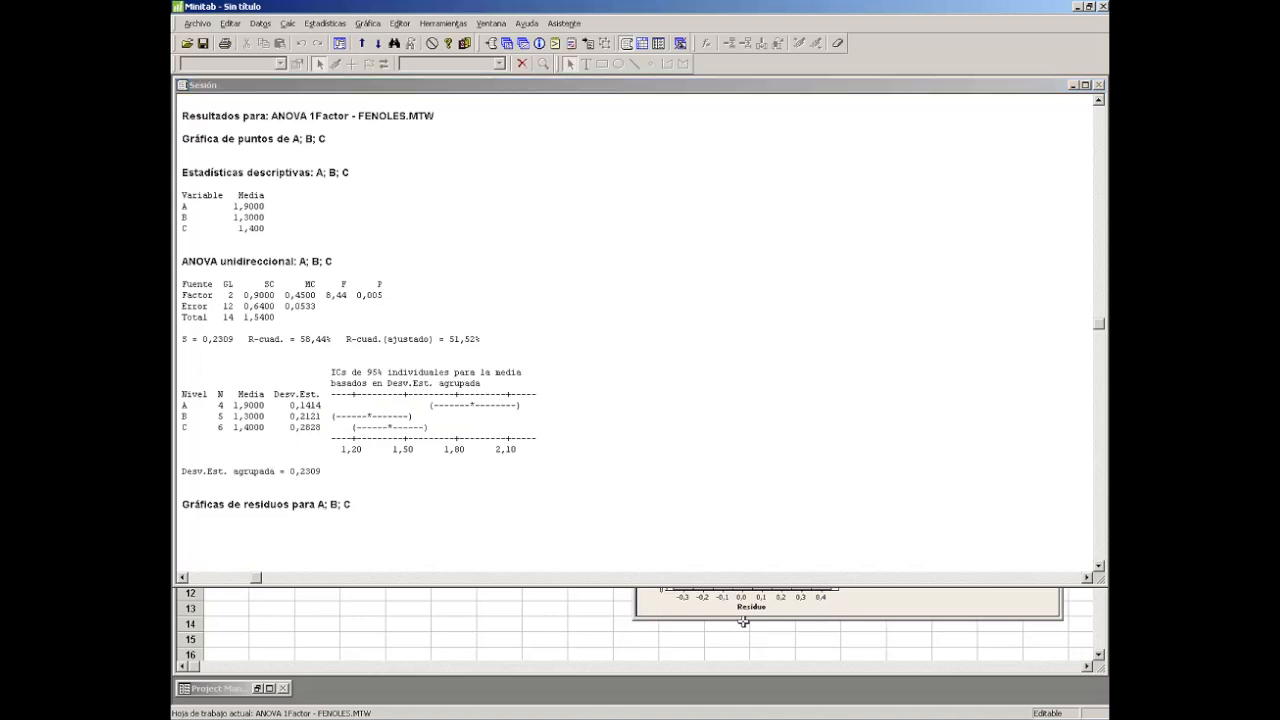
{"action": "left_click_drag", "start_coordinate": [486, 380], "coordinate": [494, 448]}
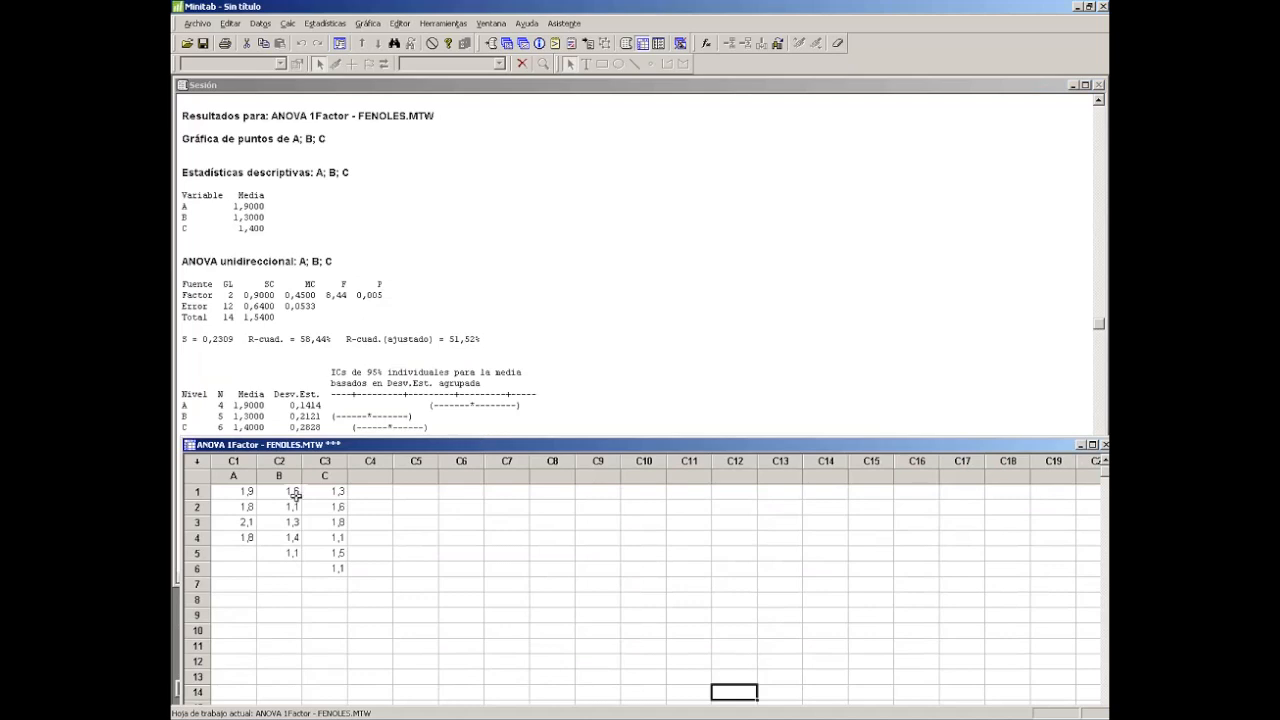
Look over the available ANOVA procedures without starting one.
{"action": "left_click", "coordinate": [250, 417]}
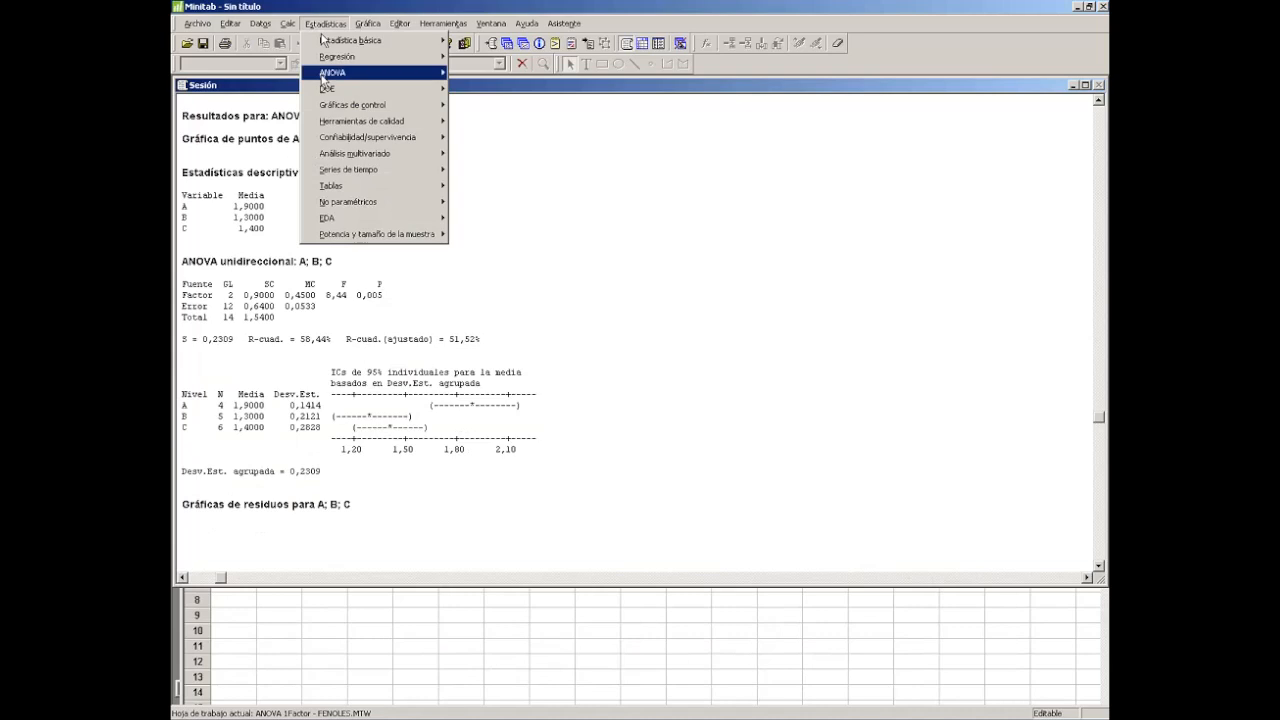
{"action": "mouse_move", "coordinate": [325, 73]}
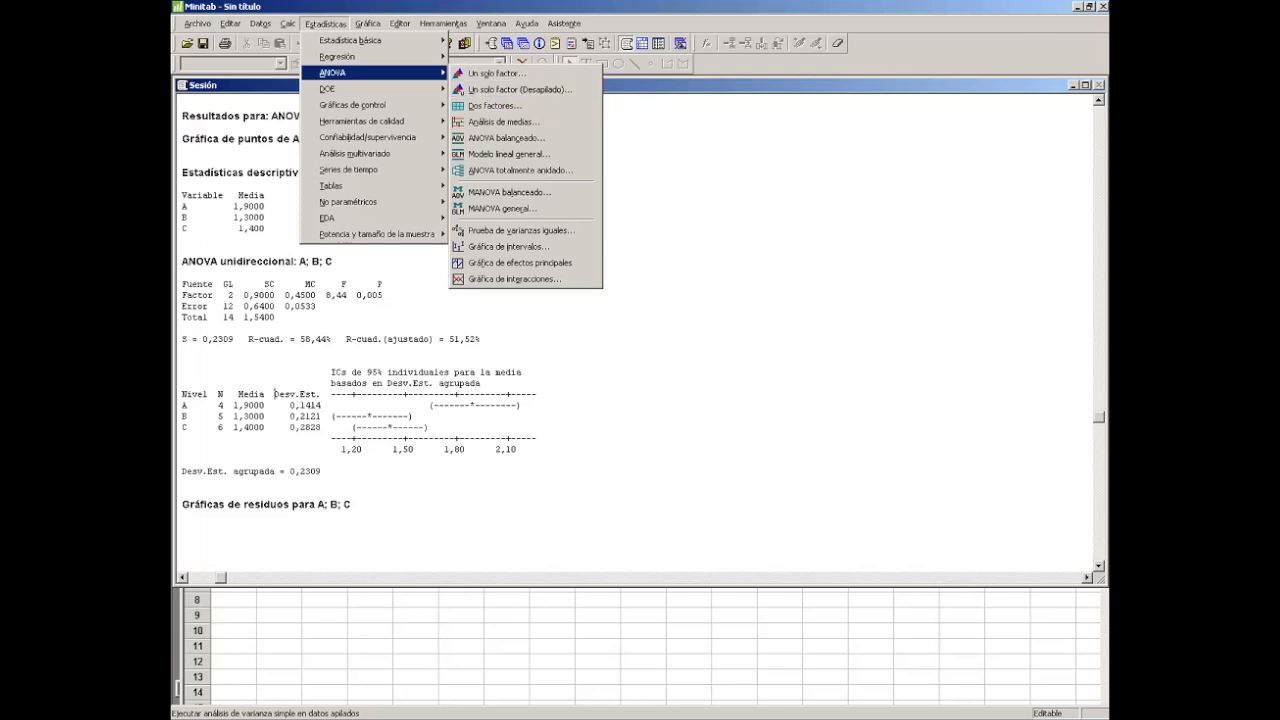
{"action": "left_click", "coordinate": [408, 440]}
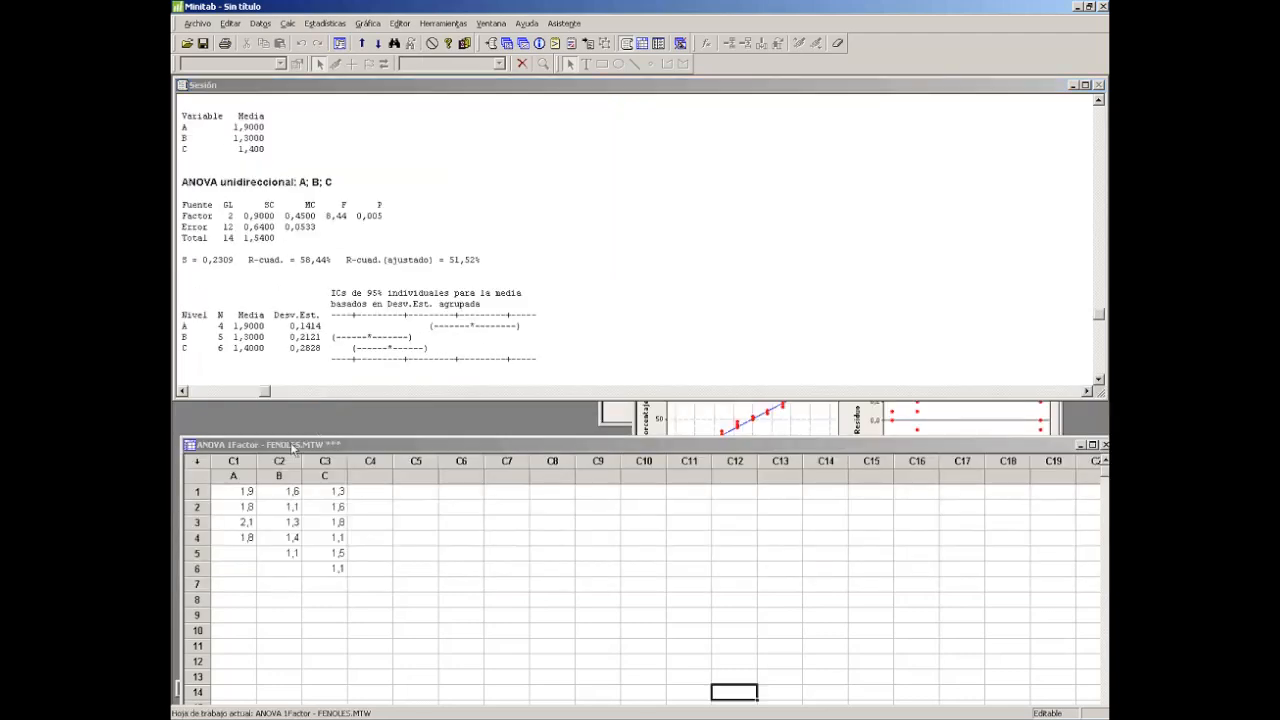
Examine the residual plots for A, B and C, and align the FENOLES worksheet directly beneath the session window.
{"action": "left_click_drag", "start_coordinate": [486, 447], "coordinate": [468, 441]}
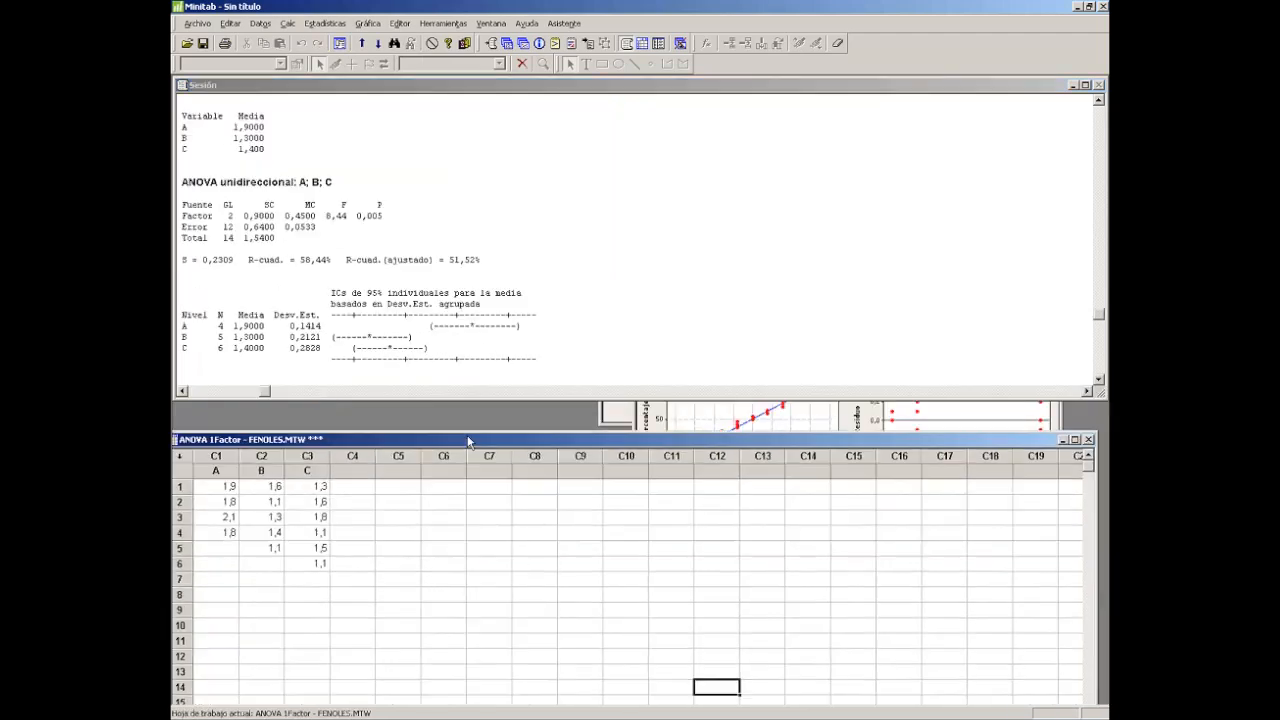
{"action": "left_click", "coordinate": [665, 418]}
{"action": "left_click_drag", "start_coordinate": [666, 326], "coordinate": [418, 262]}
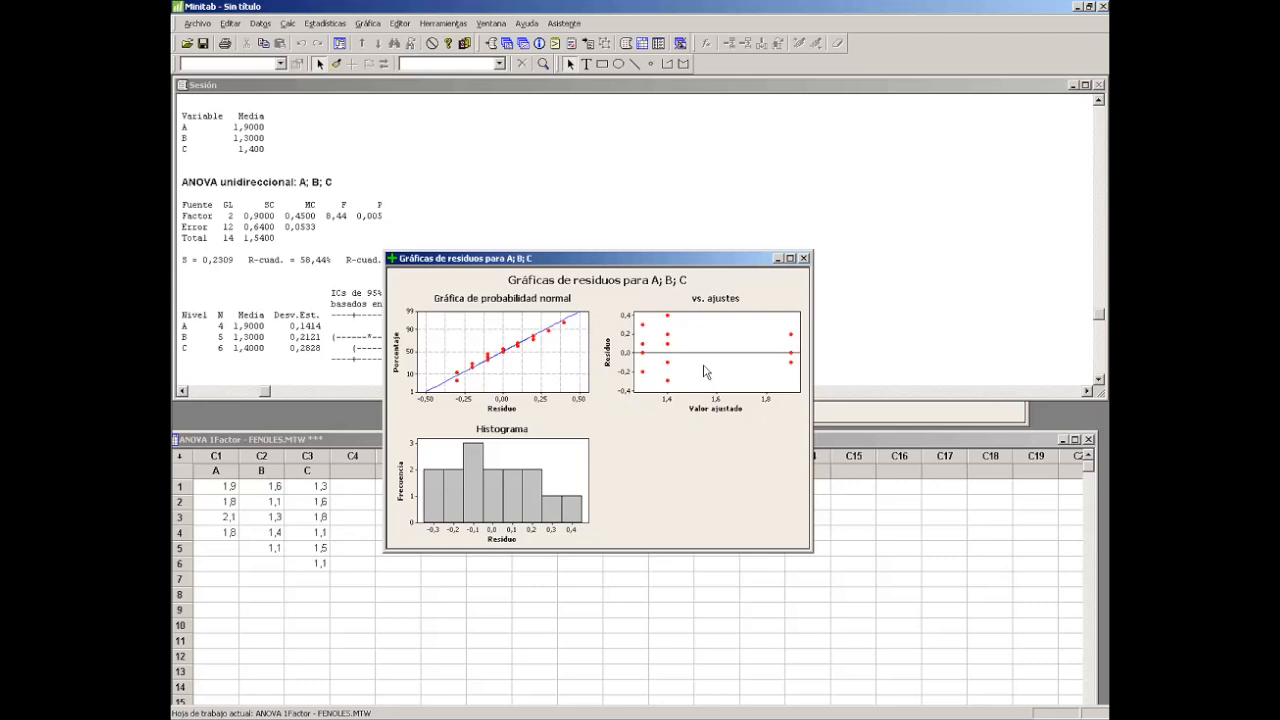
{"action": "left_click_drag", "start_coordinate": [523, 260], "coordinate": [809, 301]}
{"action": "left_click", "coordinate": [684, 295]}
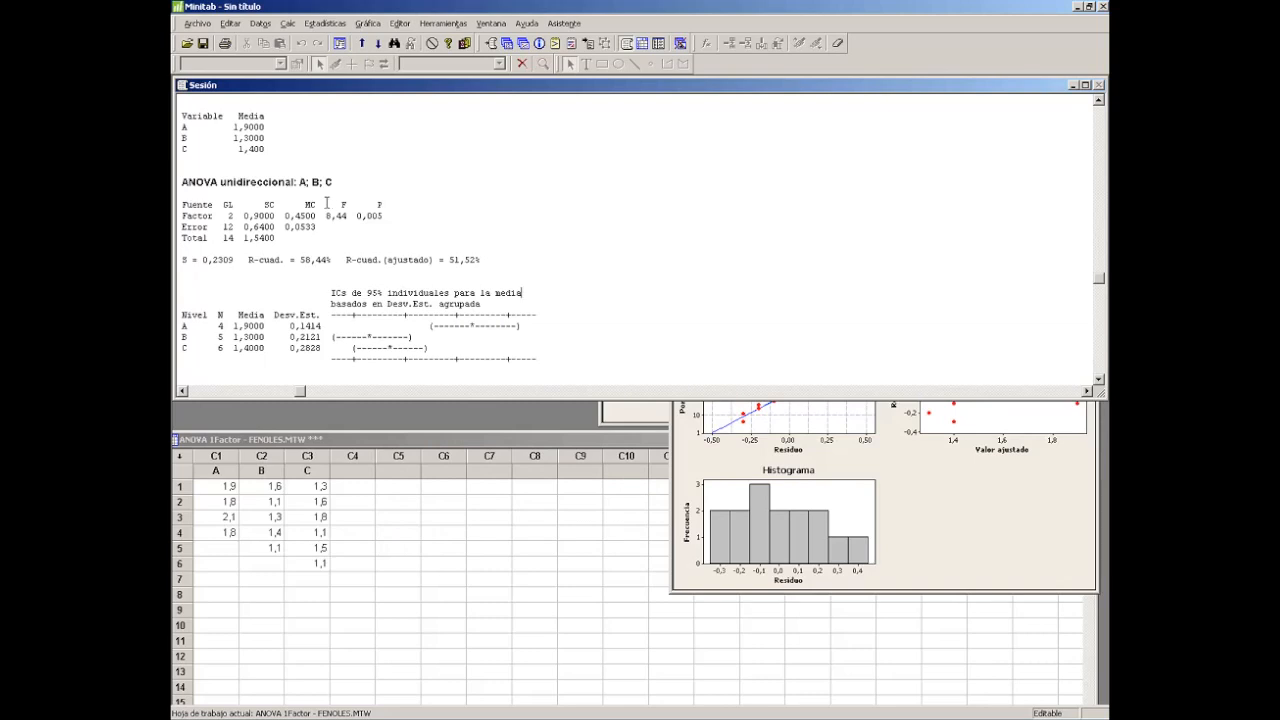
{"action": "left_click_drag", "start_coordinate": [339, 439], "coordinate": [338, 414]}
{"action": "left_click", "coordinate": [340, 336]}
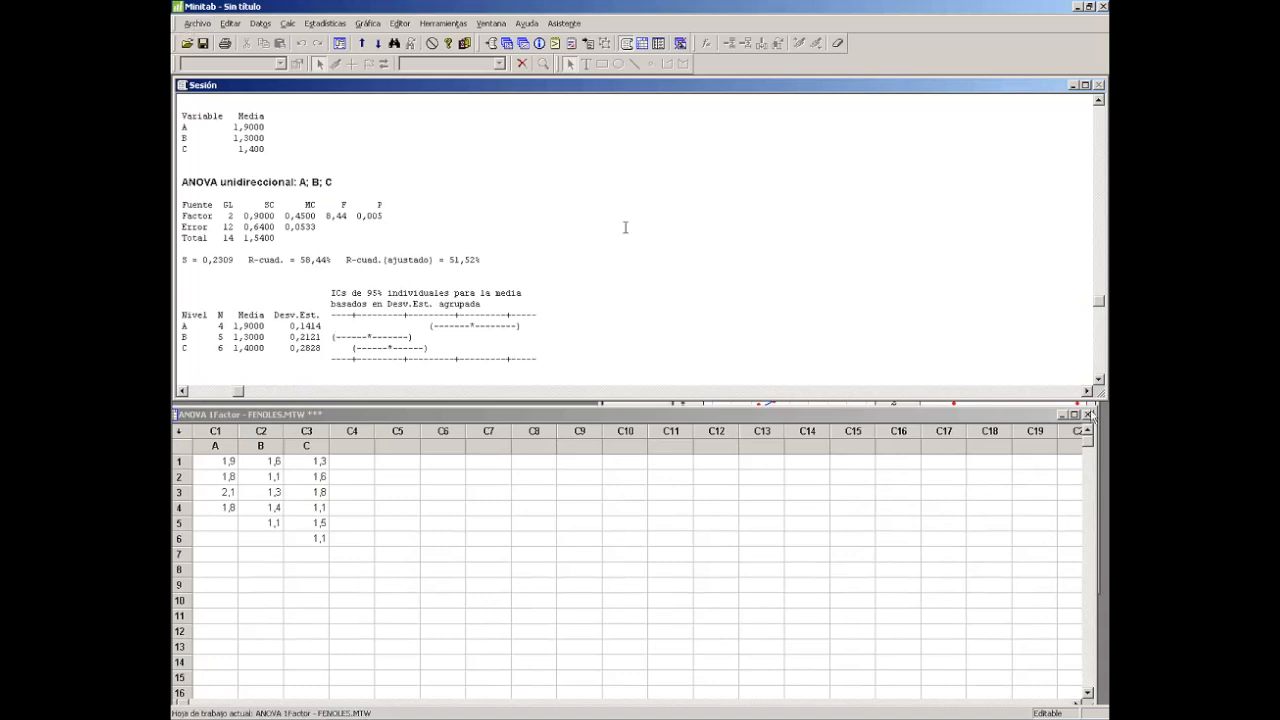
Close the FENOLES worksheet, the residual plots and the dotplot, and place the blank worksheet directly beneath the session window.
{"action": "left_click", "coordinate": [1089, 414]}
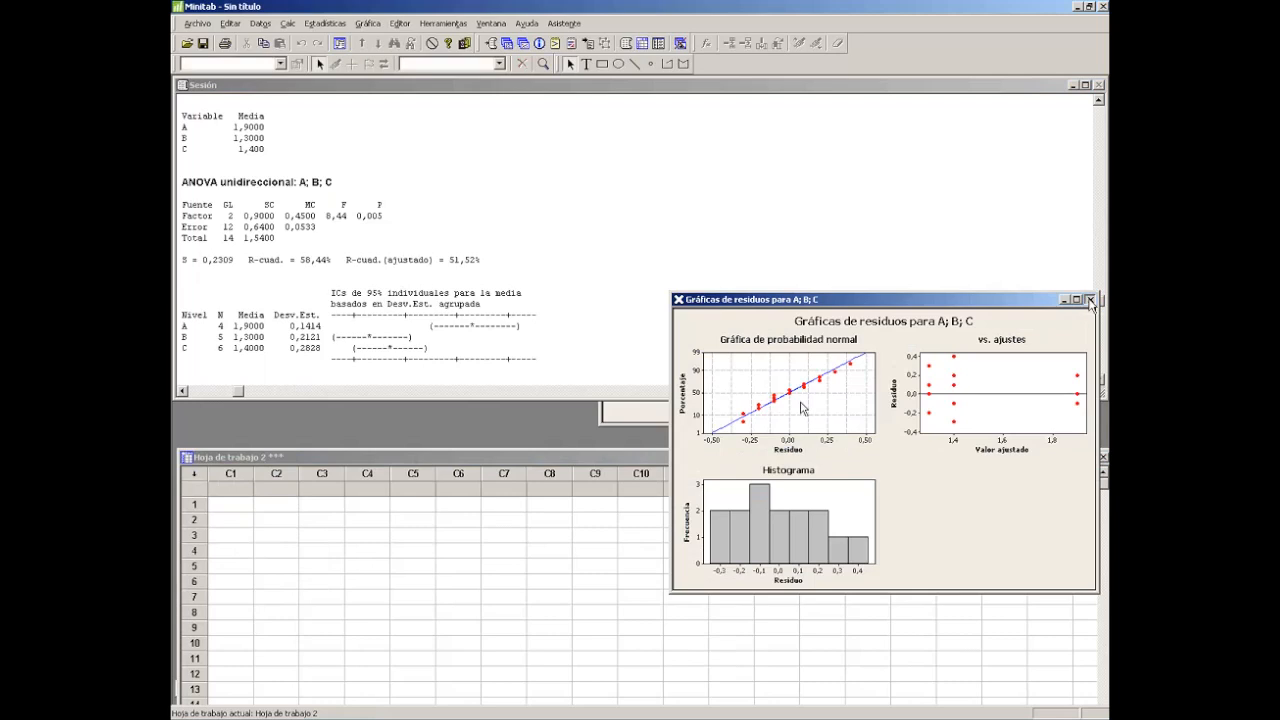
{"action": "left_click", "coordinate": [1090, 300]}
{"action": "left_click", "coordinate": [697, 398]}
{"action": "left_click", "coordinate": [707, 420]}
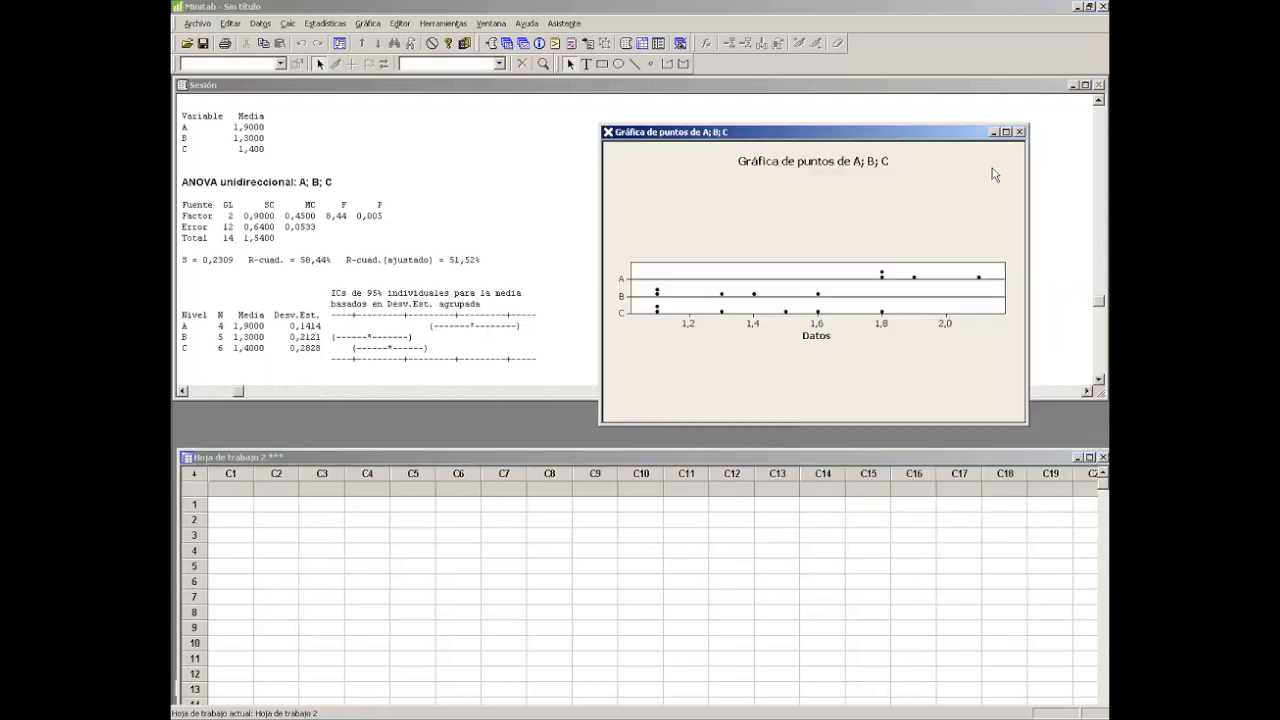
{"action": "left_click", "coordinate": [1019, 132]}
{"action": "left_click", "coordinate": [697, 398]}
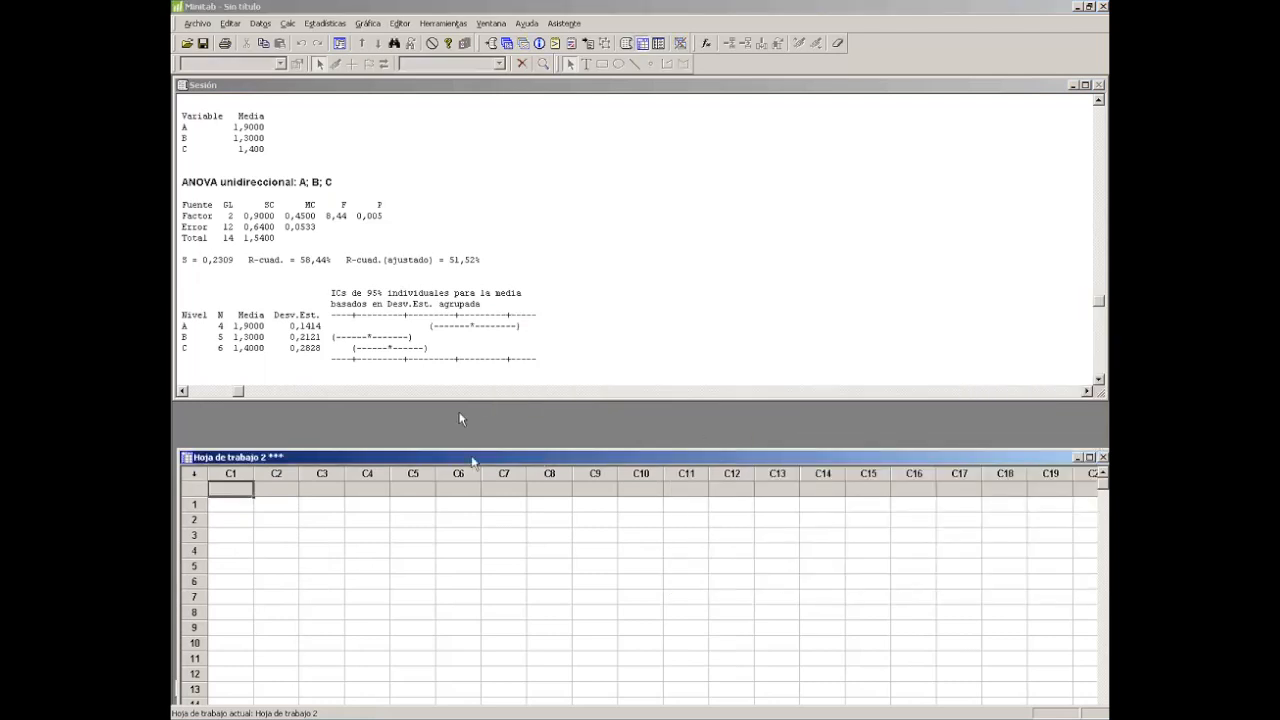
{"action": "left_click_drag", "start_coordinate": [472, 461], "coordinate": [466, 417]}
Open the worksheet ANOVA 1FACTOR+BLOQUE - PARCELA.MTW from the ANOVA folder.
{"action": "left_click", "coordinate": [197, 23]}
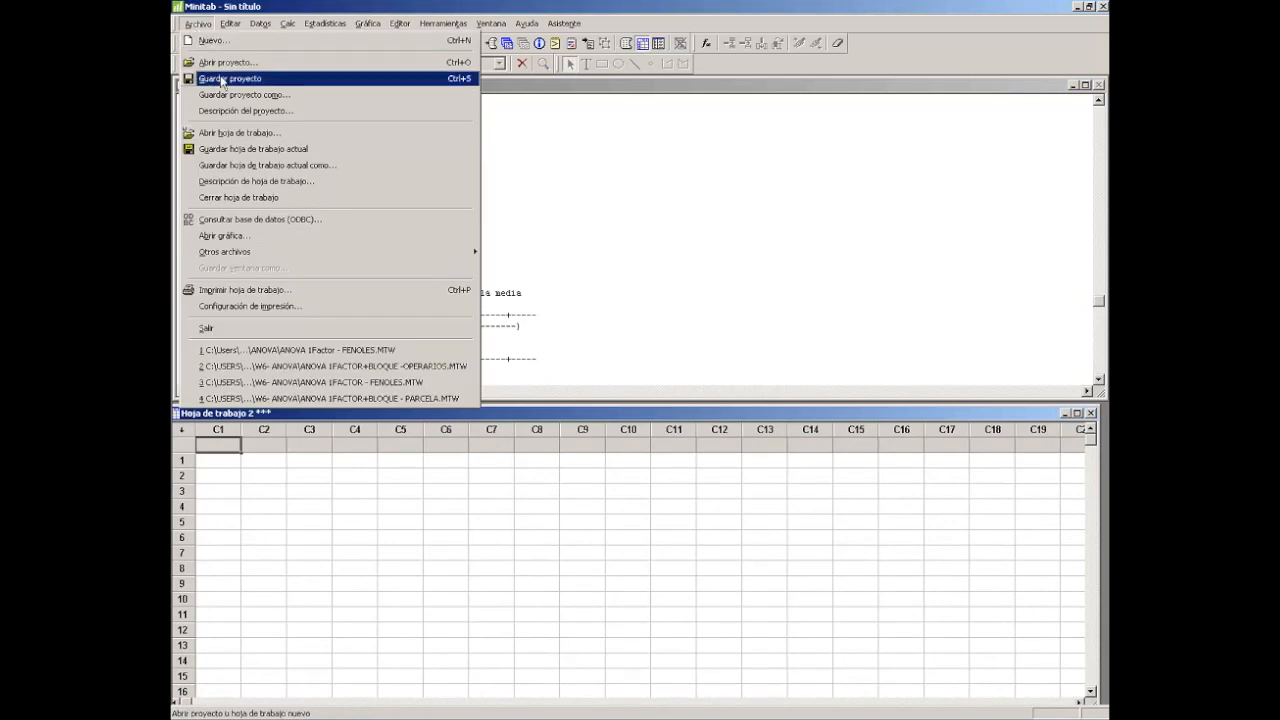
{"action": "left_click", "coordinate": [222, 134]}
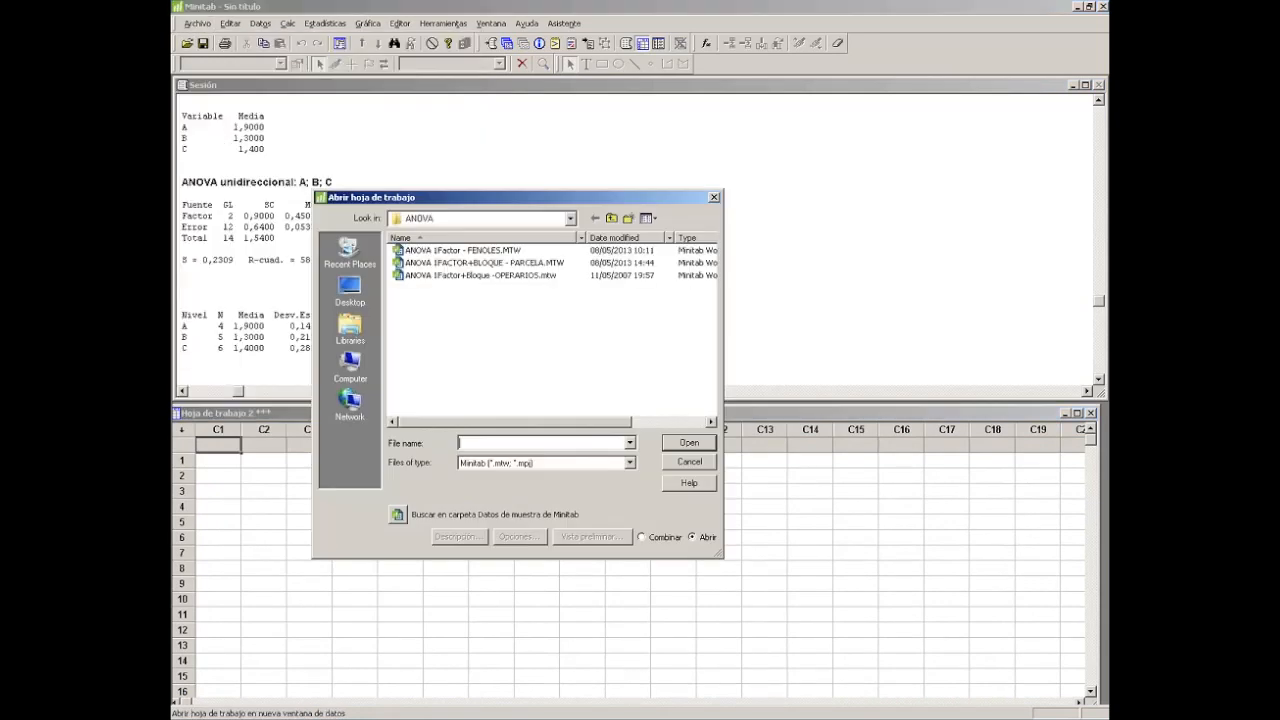
{"action": "left_click", "coordinate": [470, 262]}
{"action": "left_click", "coordinate": [686, 443]}
{"action": "left_click", "coordinate": [674, 405]}
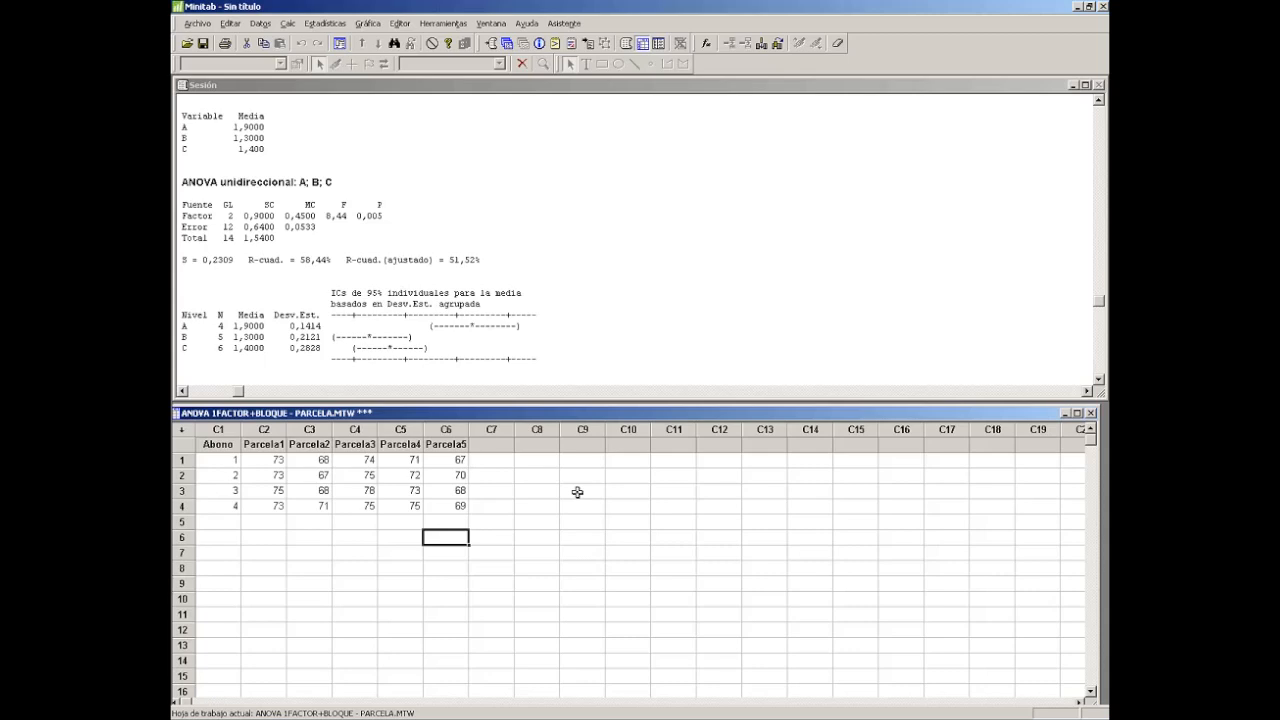
Review the four Abono rows in the worksheet, and switch to PowerPoint to view slide 3 of Parcelas.pptx.
{"action": "left_click", "coordinate": [220, 460]}
{"action": "left_click", "coordinate": [222, 476]}
{"action": "left_click", "coordinate": [220, 495]}
{"action": "left_click", "coordinate": [224, 506]}
{"action": "left_click", "coordinate": [364, 598]}
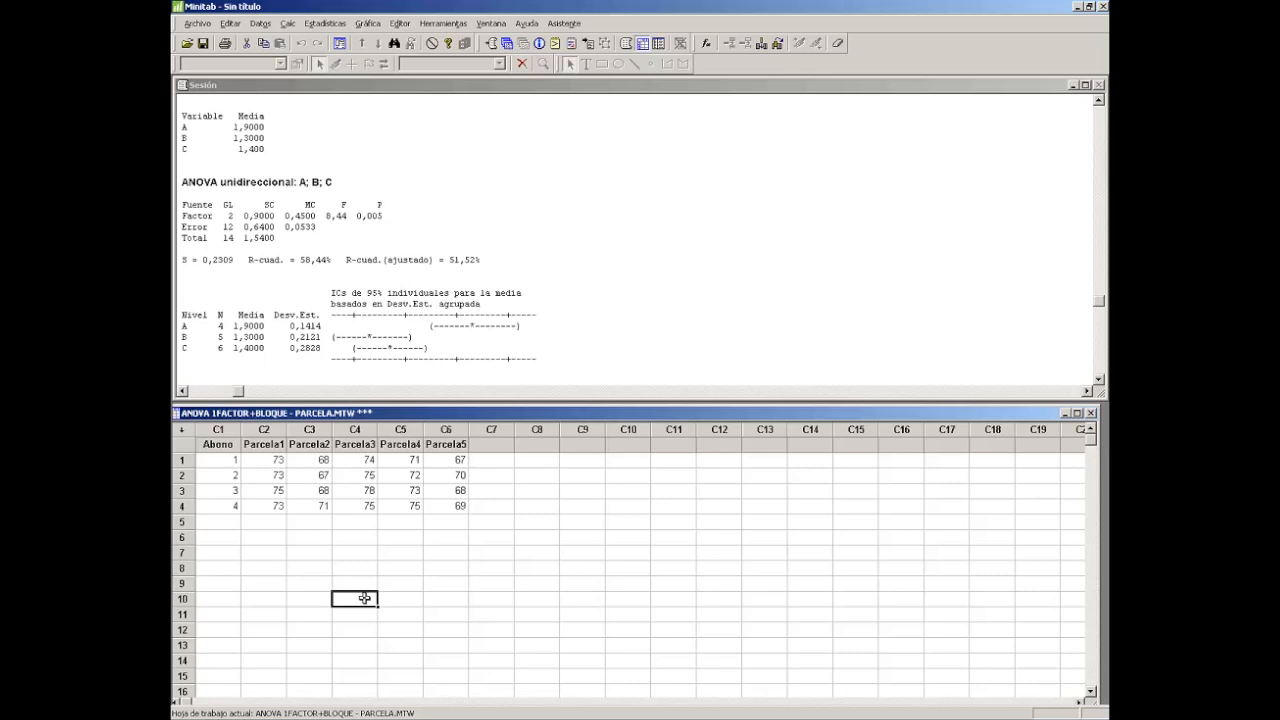
{"action": "key", "text": "alt+Tab"}
{"action": "left_click", "coordinate": [193, 160]}
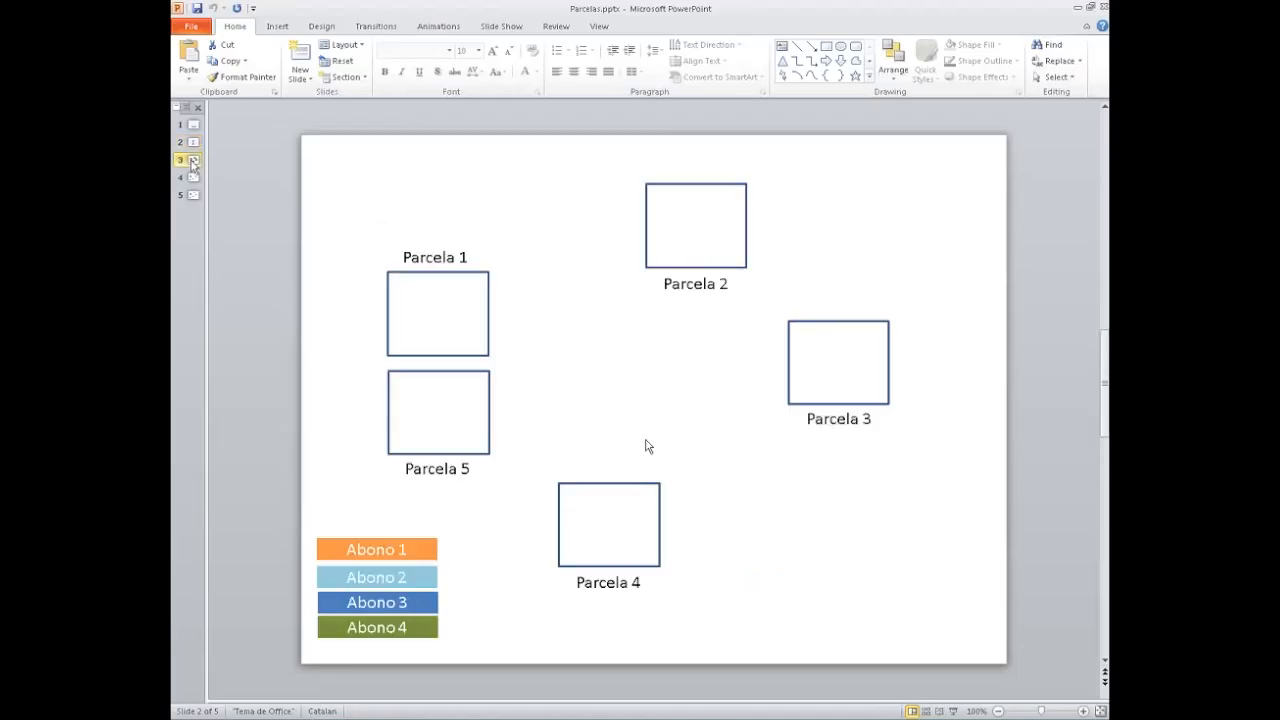
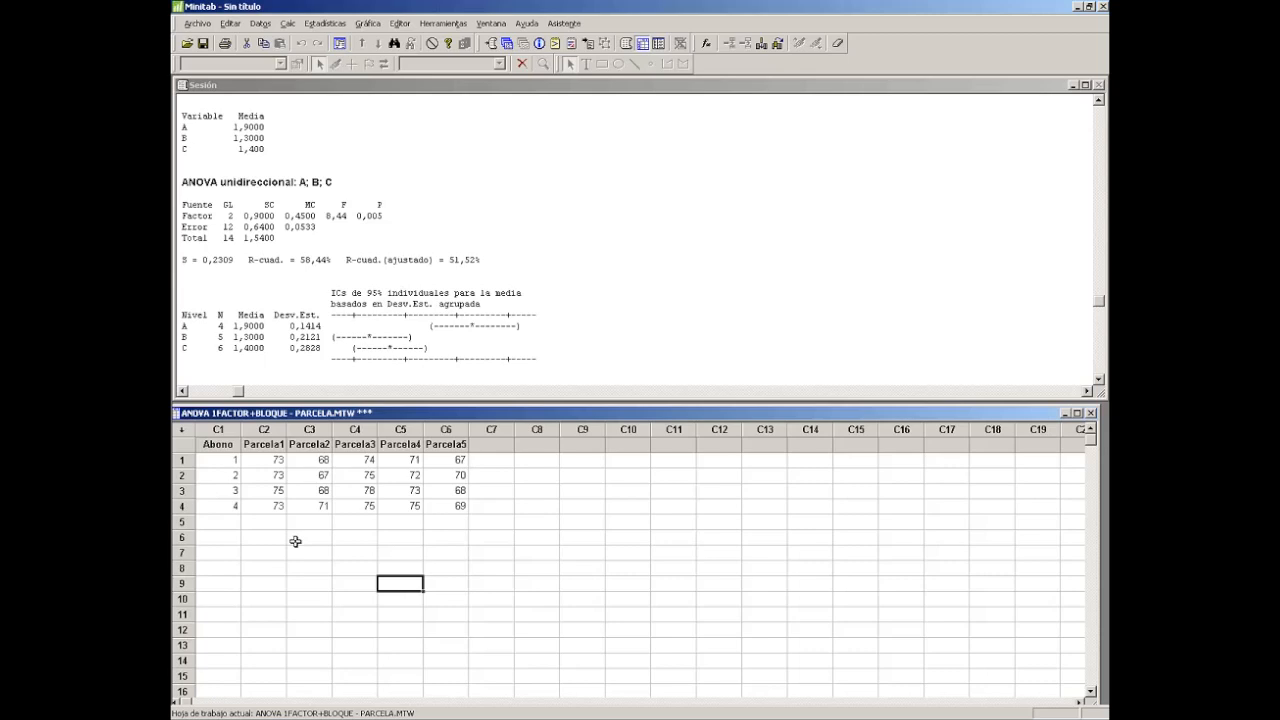
Create a simple multiple-Y dotplot of Parcela1 to Parcela5, and move its window clear of the session headings.
{"action": "left_click", "coordinate": [367, 23]}
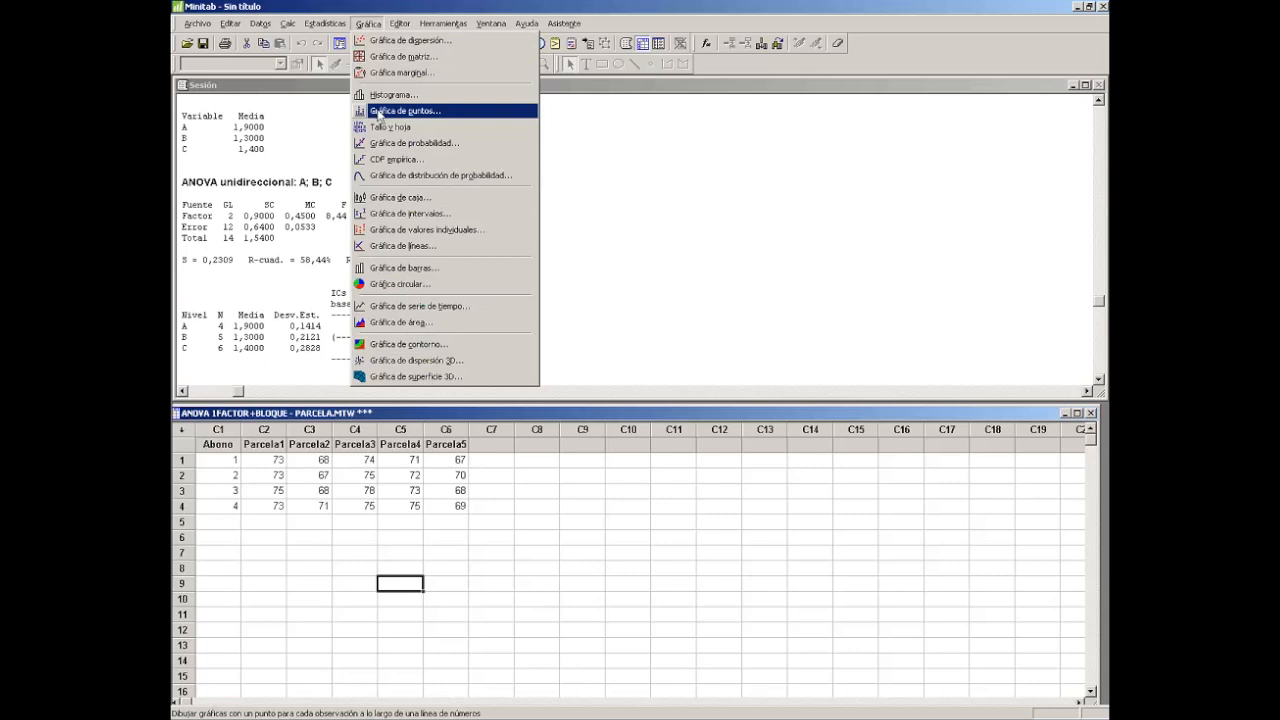
{"action": "left_click", "coordinate": [379, 111]}
{"action": "left_click", "coordinate": [530, 421]}
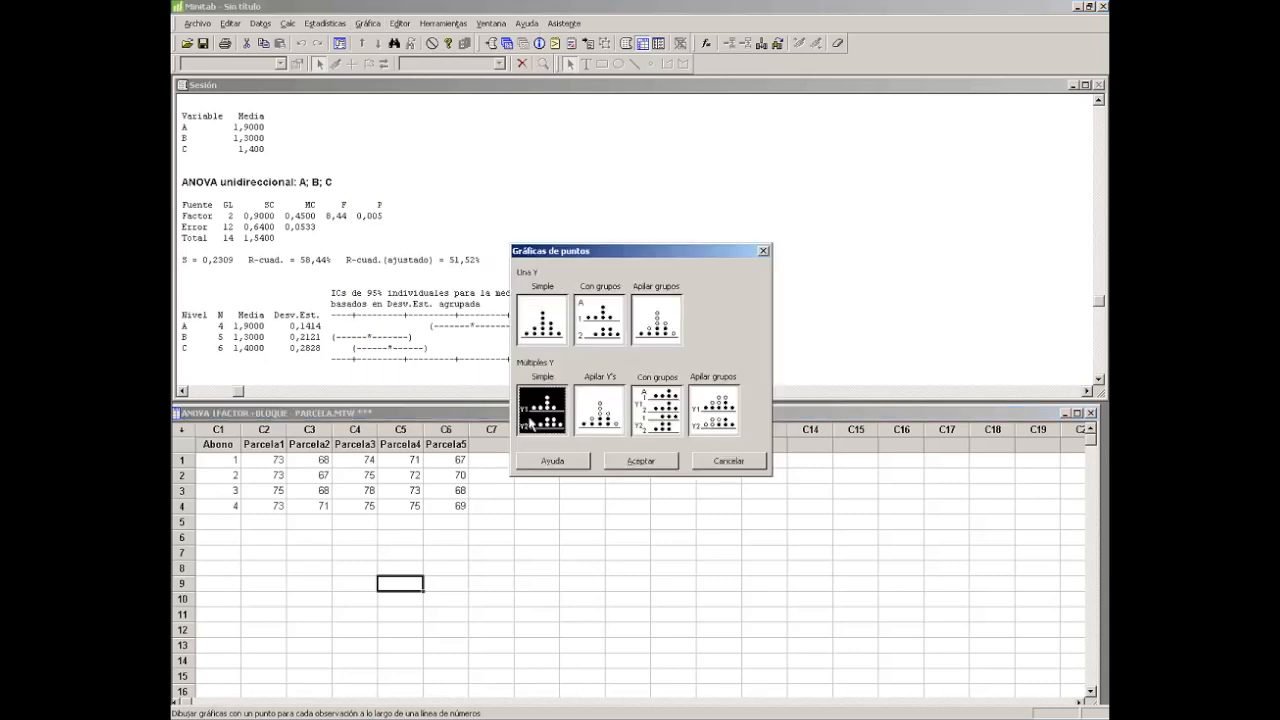
{"action": "left_click", "coordinate": [617, 462]}
{"action": "double_click", "coordinate": [486, 276]}
{"action": "double_click", "coordinate": [486, 285]}
{"action": "double_click", "coordinate": [486, 295]}
{"action": "double_click", "coordinate": [486, 304]}
{"action": "double_click", "coordinate": [486, 314]}
{"action": "left_click", "coordinate": [705, 466]}
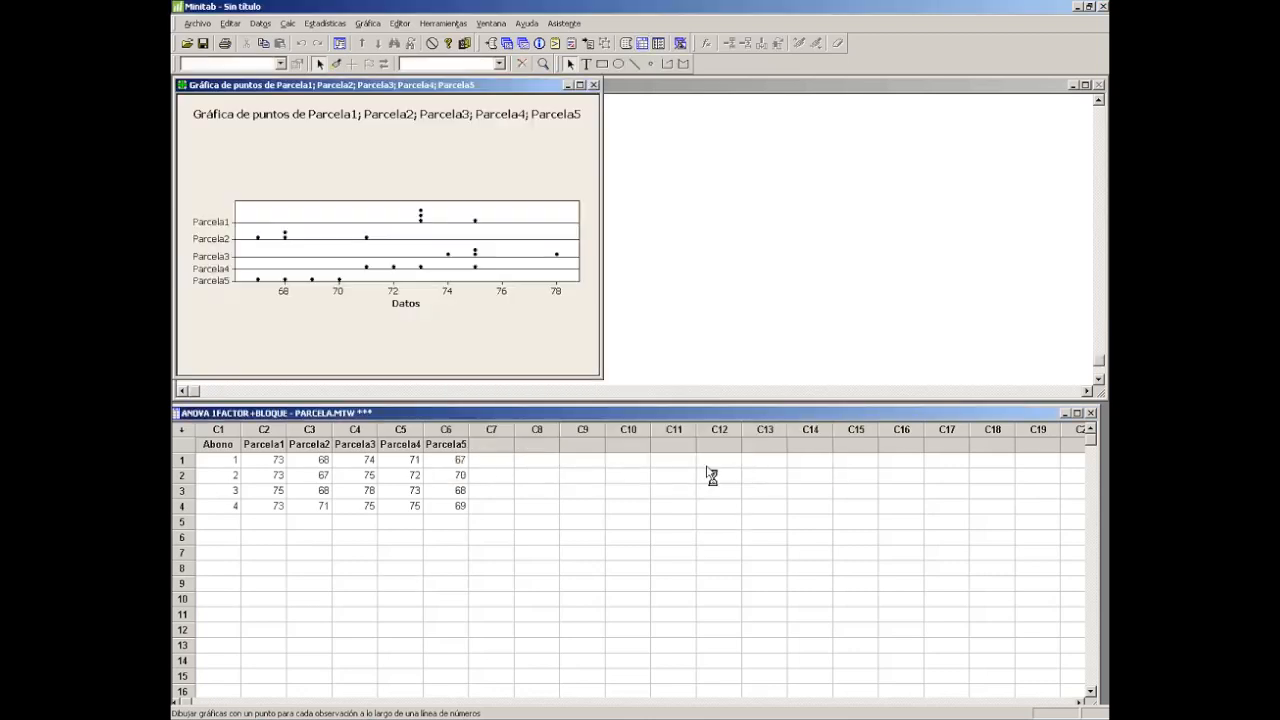
{"action": "left_click_drag", "start_coordinate": [380, 117], "coordinate": [655, 285]}
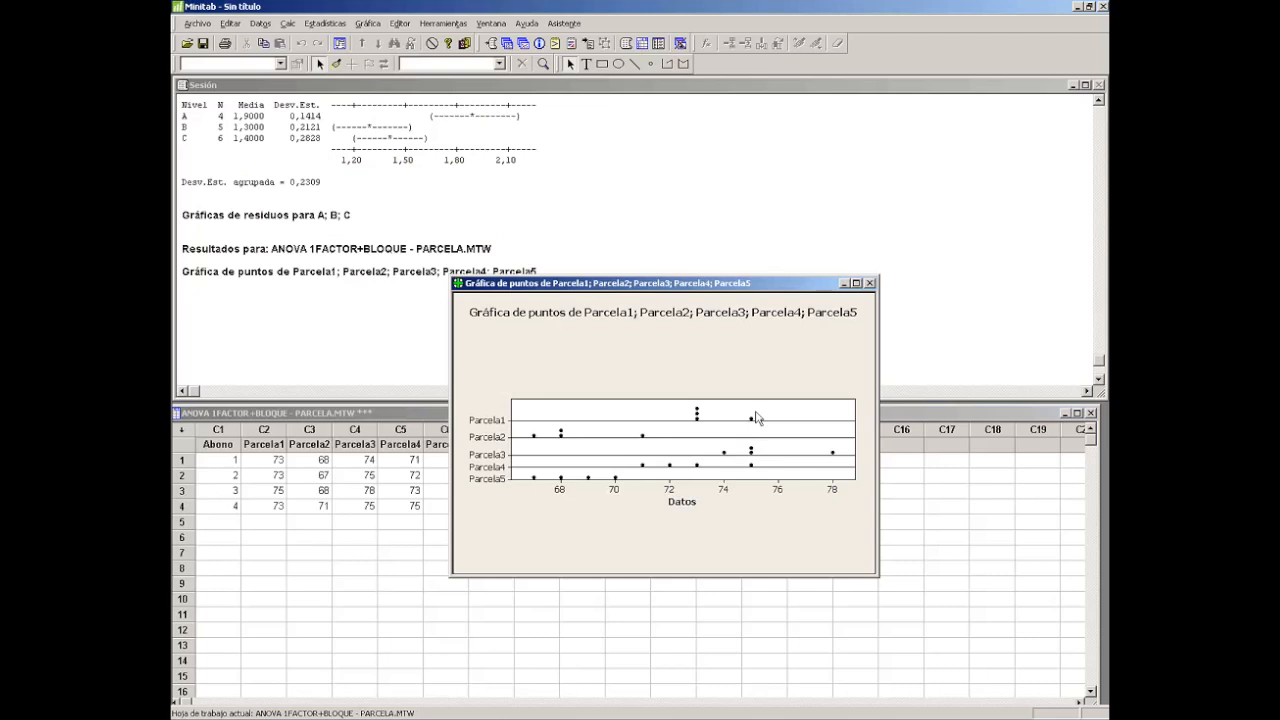
Create a multiple-Y dotplot with stacked groups for Parcela1 to Parcela5, using Abono as the grouping variable.
{"action": "left_click", "coordinate": [367, 23]}
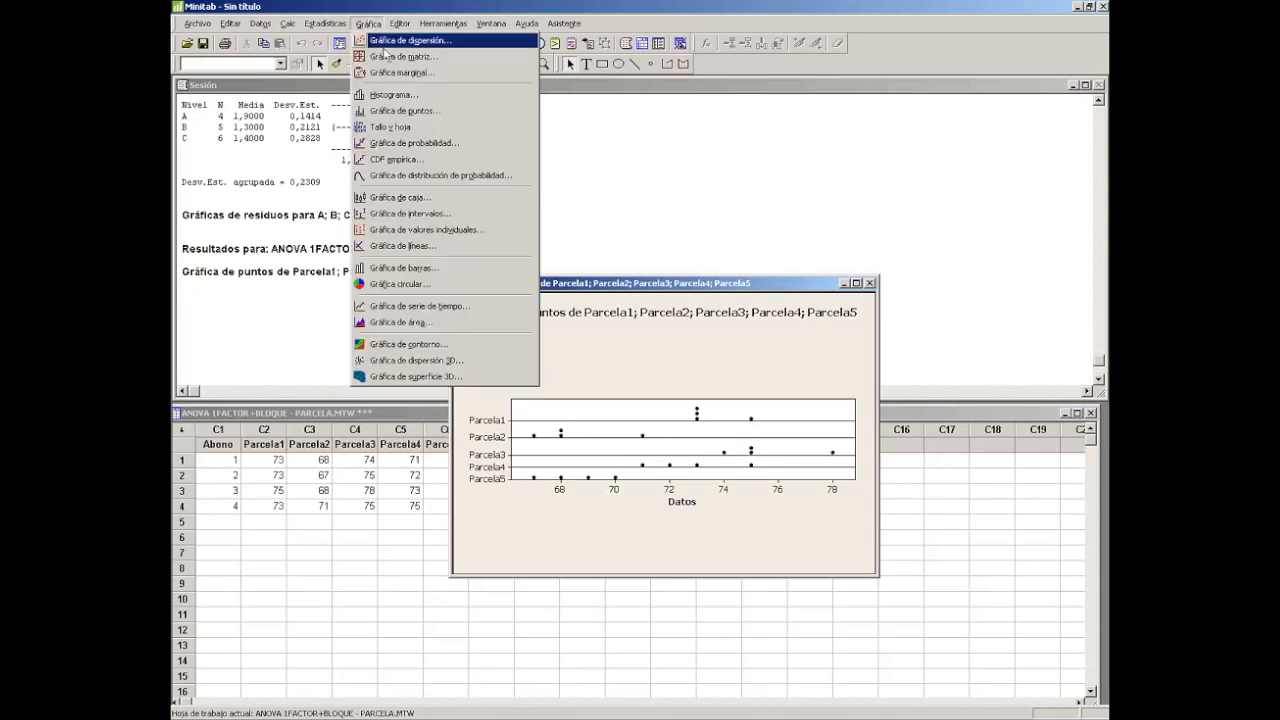
{"action": "left_click", "coordinate": [400, 111]}
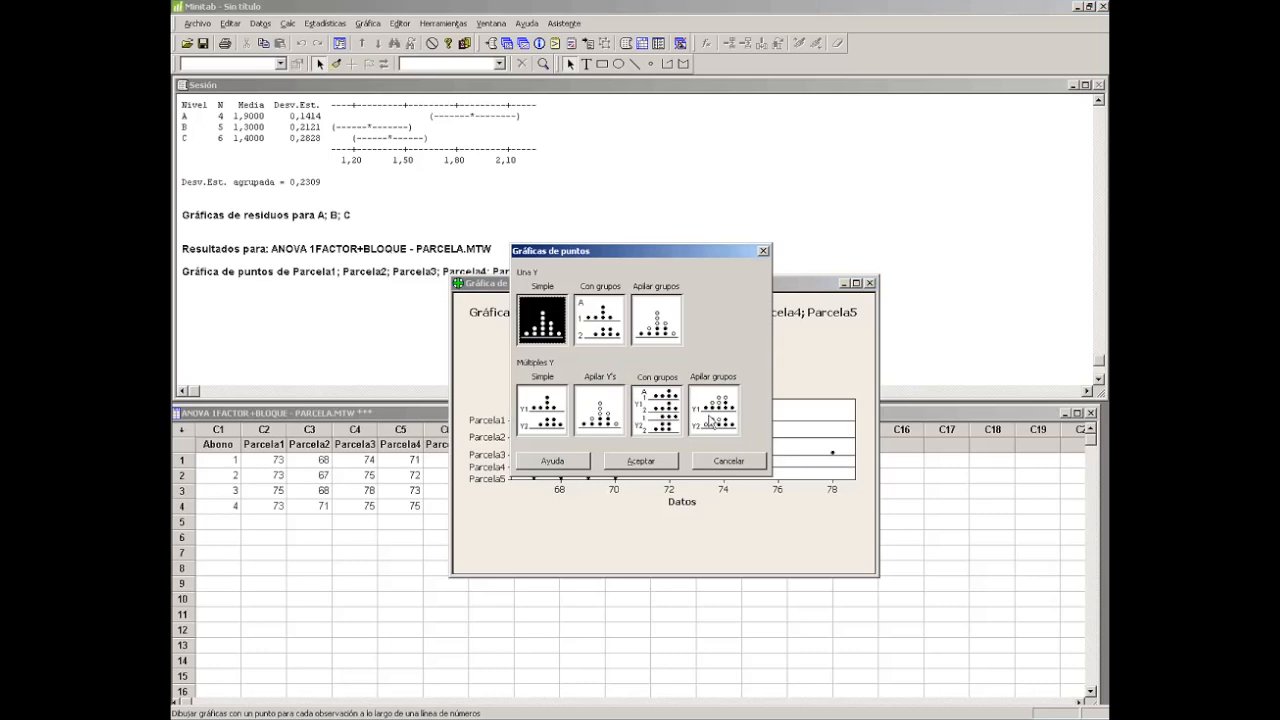
{"action": "left_click", "coordinate": [708, 421]}
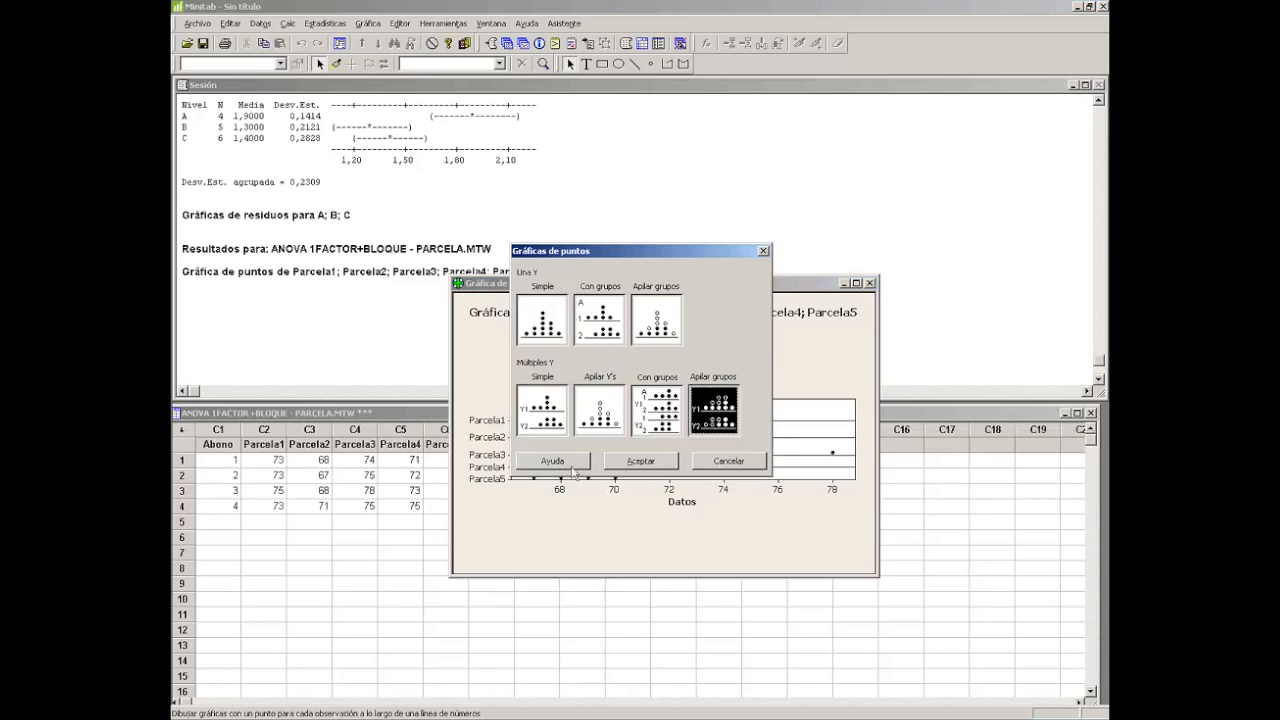
{"action": "left_click", "coordinate": [634, 463]}
{"action": "double_click", "coordinate": [480, 255]}
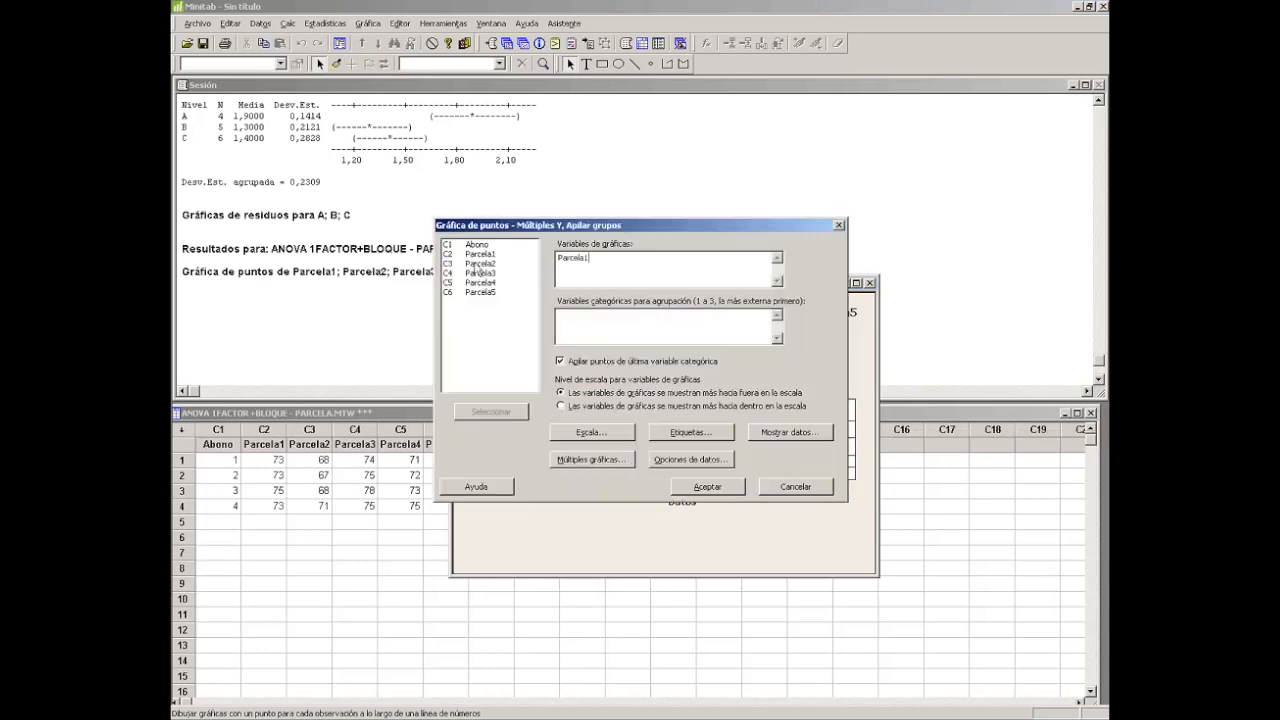
{"action": "double_click", "coordinate": [478, 264]}
{"action": "double_click", "coordinate": [478, 273]}
{"action": "double_click", "coordinate": [479, 283]}
{"action": "double_click", "coordinate": [478, 295]}
{"action": "left_click", "coordinate": [685, 313]}
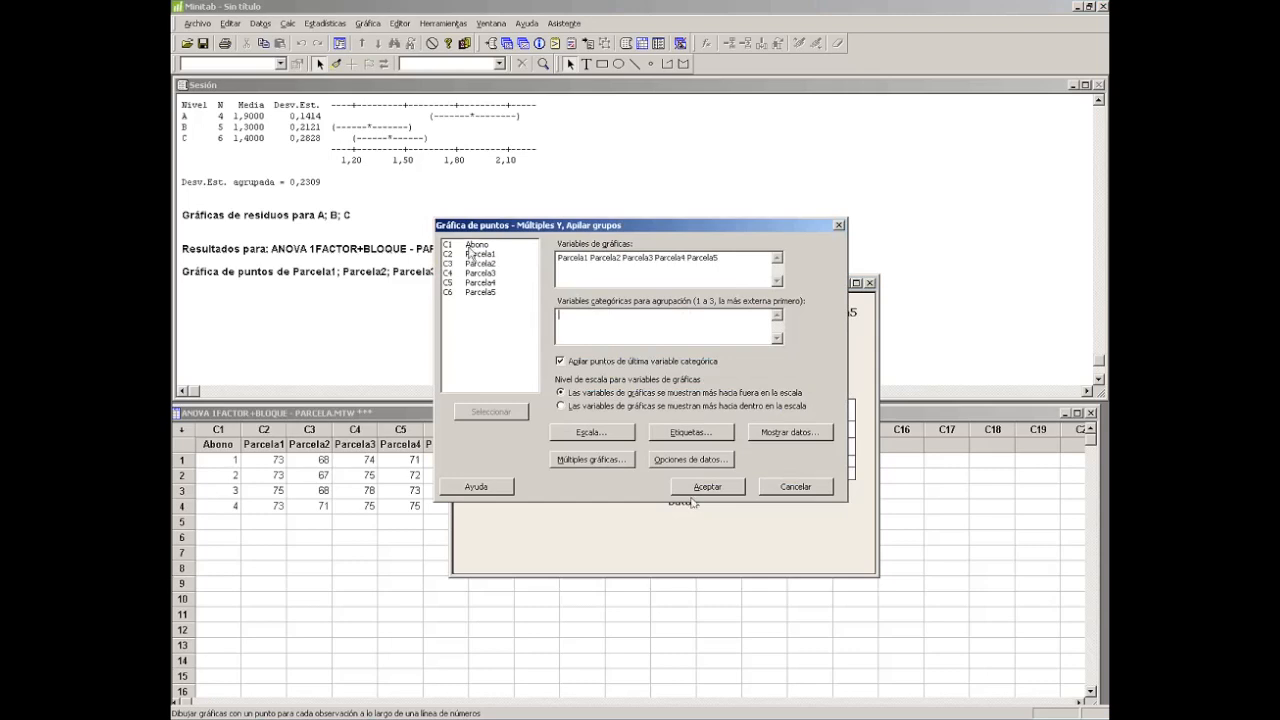
{"action": "double_click", "coordinate": [473, 250]}
{"action": "left_click", "coordinate": [706, 486]}
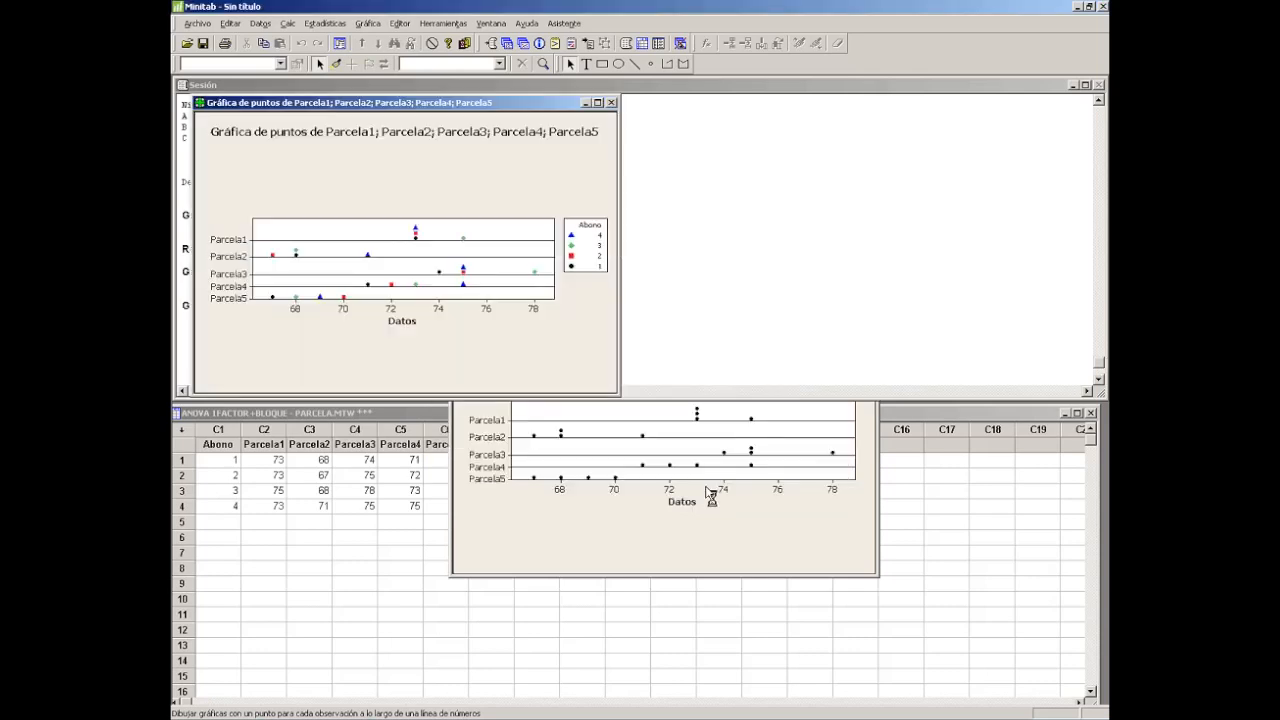
Arrange the Abono-grouped dotplot beside the session output and the simple dotplot below it for comparison.
{"action": "left_click_drag", "start_coordinate": [335, 112], "coordinate": [638, 192]}
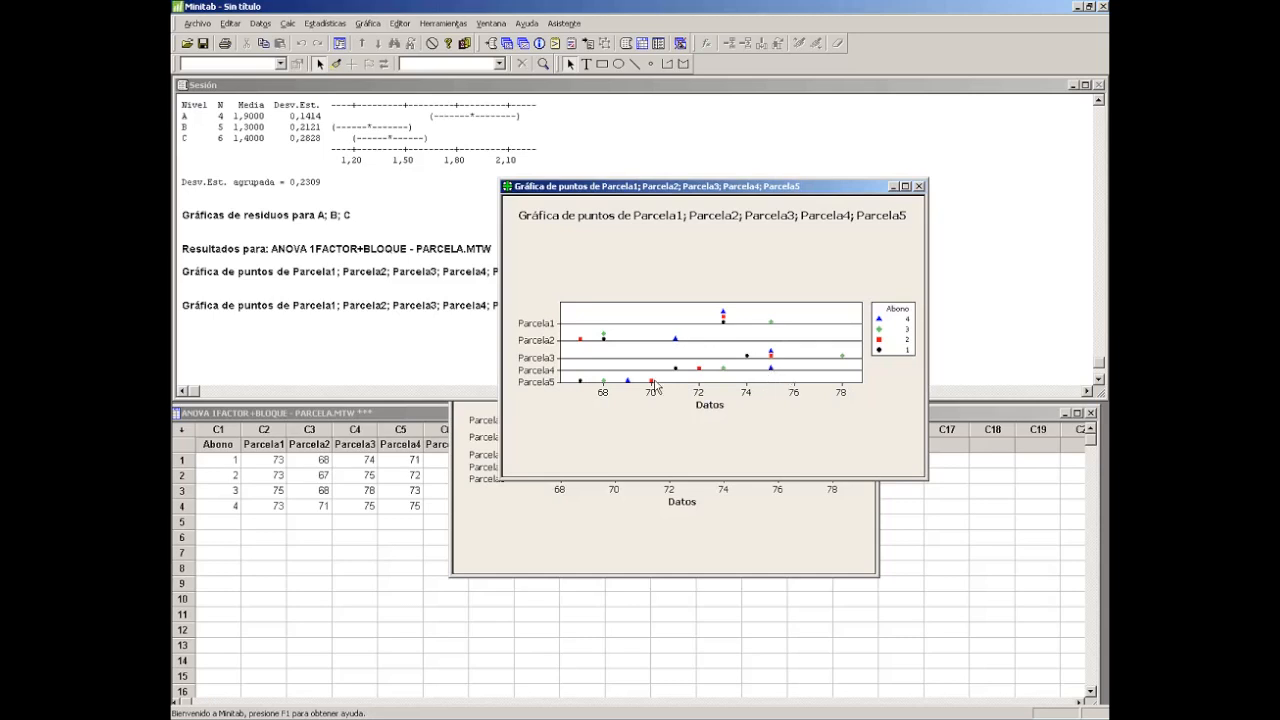
{"action": "mouse_move", "coordinate": [656, 386]}
{"action": "left_click_drag", "start_coordinate": [575, 187], "coordinate": [724, 190]}
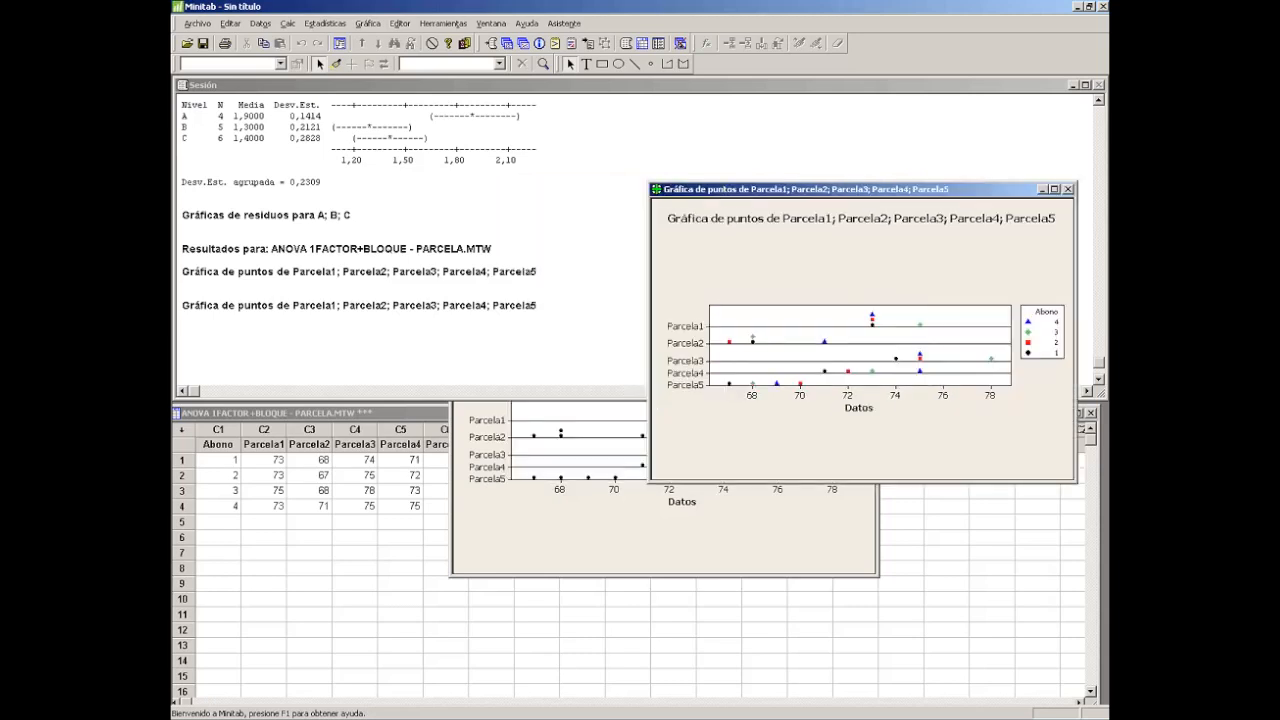
{"action": "left_click", "coordinate": [513, 467]}
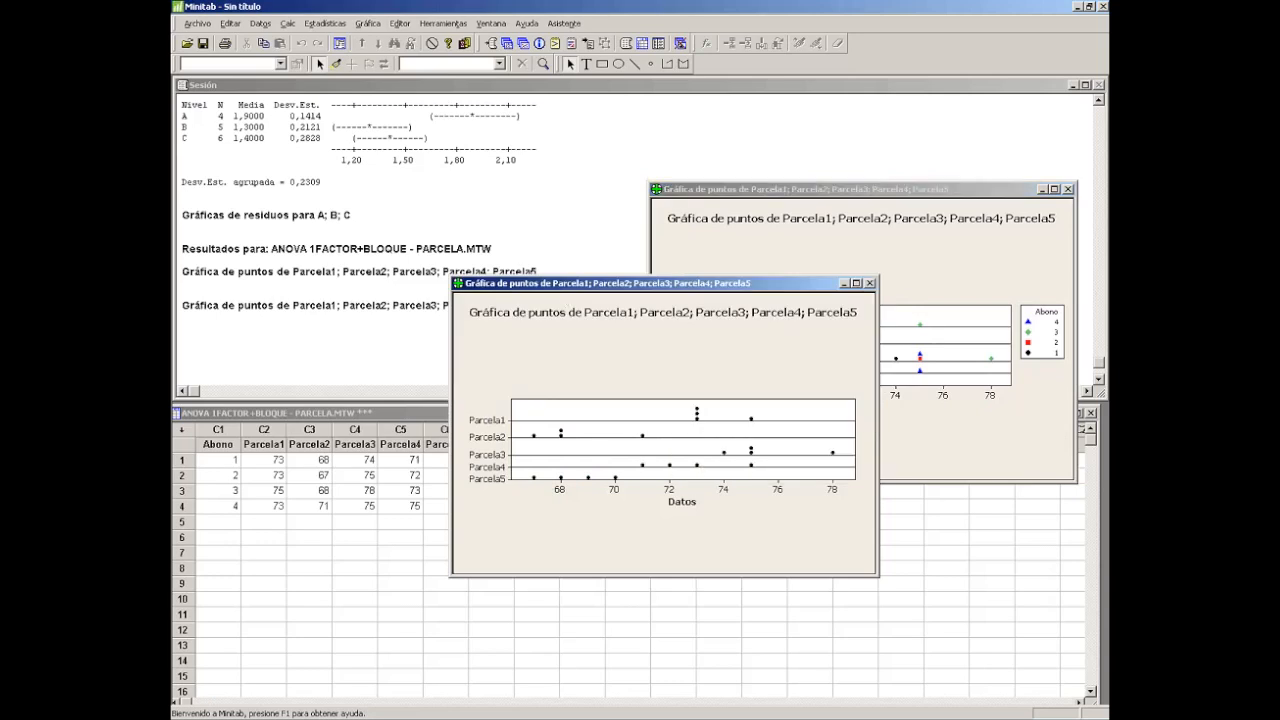
{"action": "left_click_drag", "start_coordinate": [557, 285], "coordinate": [477, 431]}
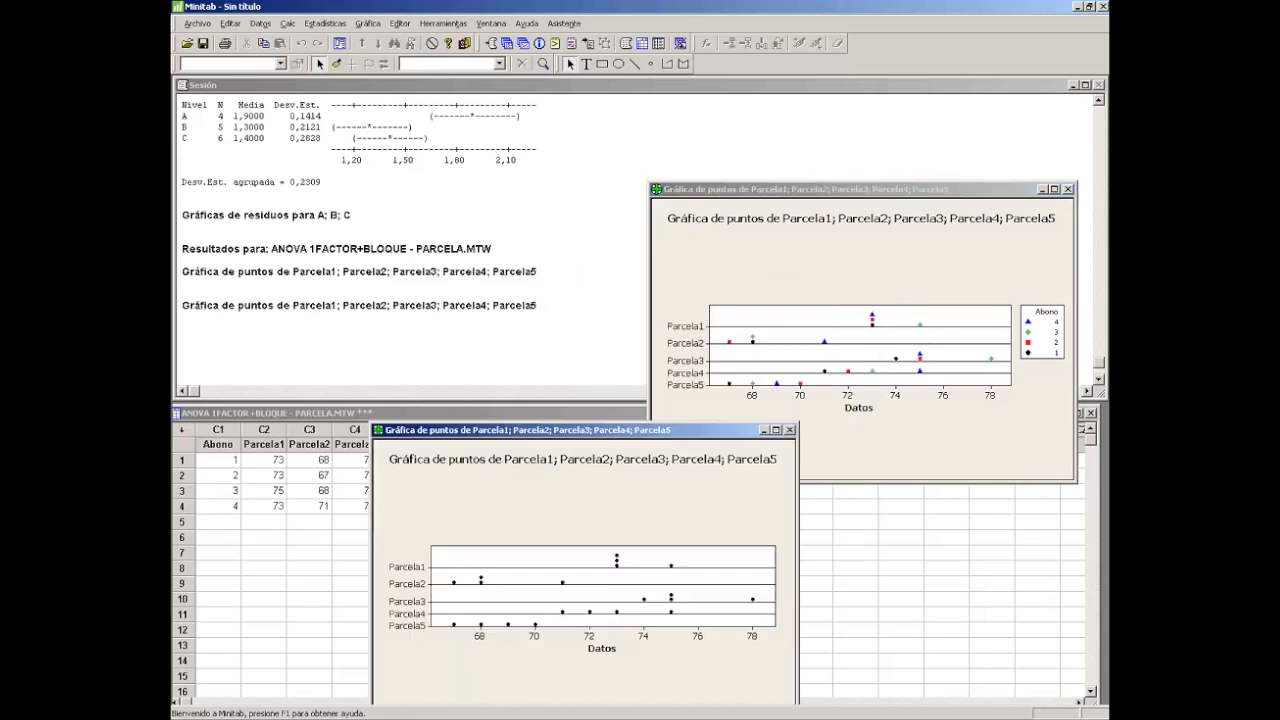
Minimize the simple dotplot and move the Abono-grouped dotplot off the worksheet so its columns are uncovered.
{"action": "left_click", "coordinate": [763, 430]}
{"action": "left_click", "coordinate": [546, 471]}
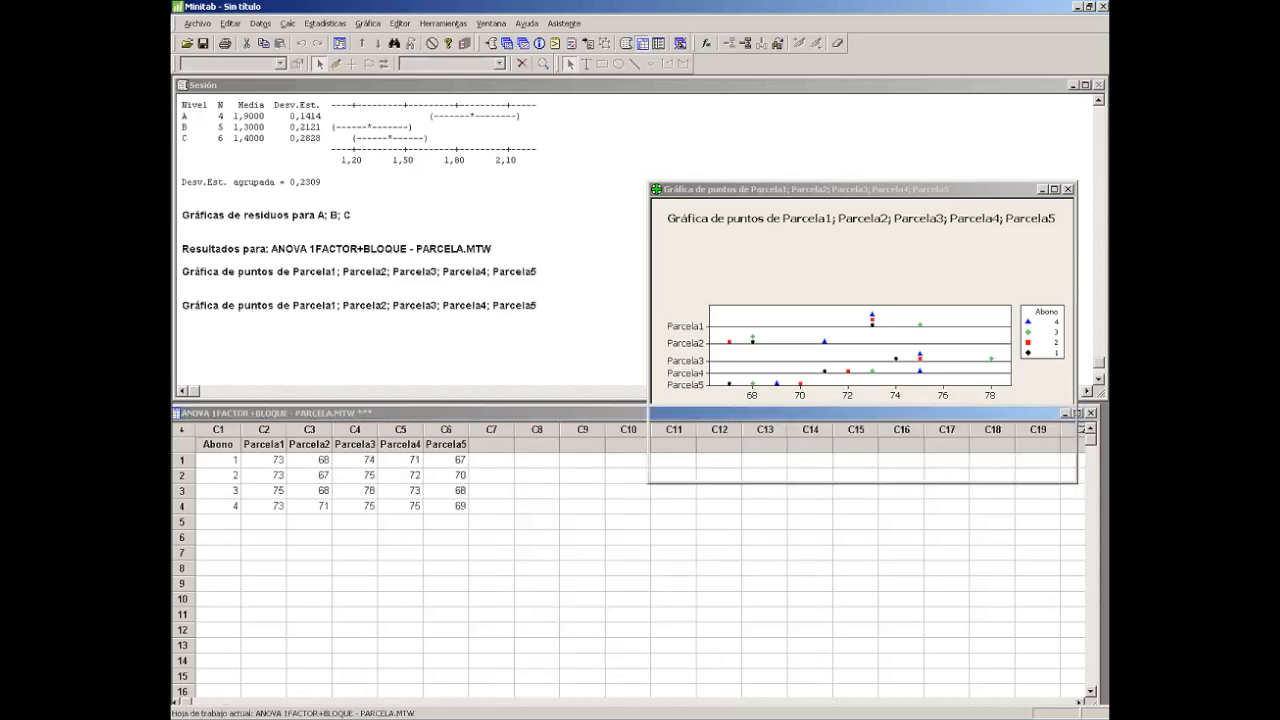
{"action": "left_click", "coordinate": [582, 476]}
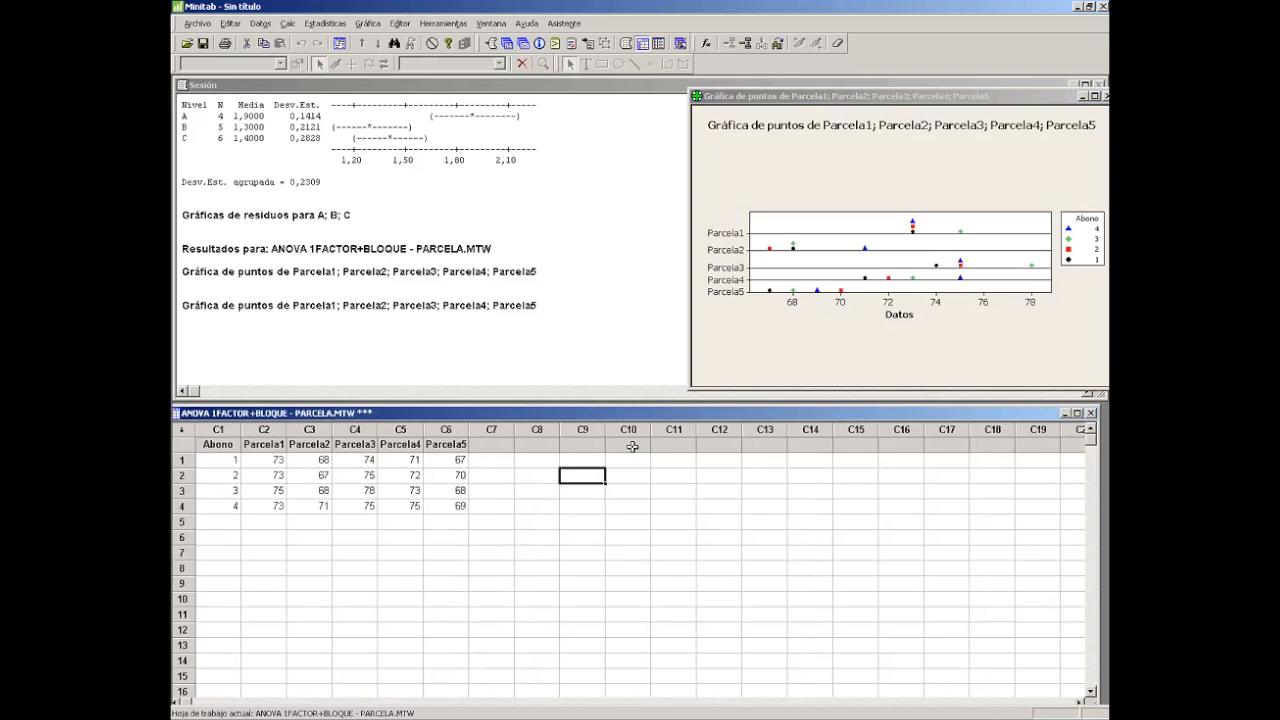
Name worksheet column C9 TipoAbono.
{"action": "left_click", "coordinate": [583, 444]}
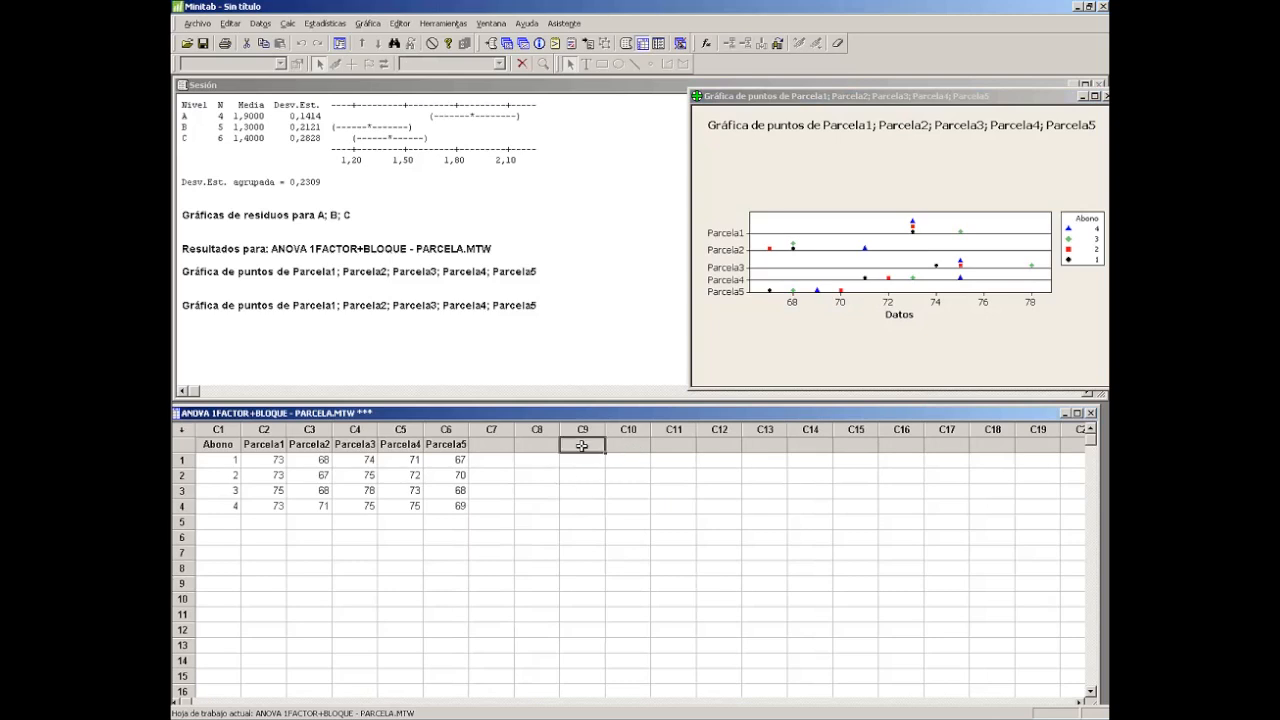
{"action": "key", "text": "Tab"}
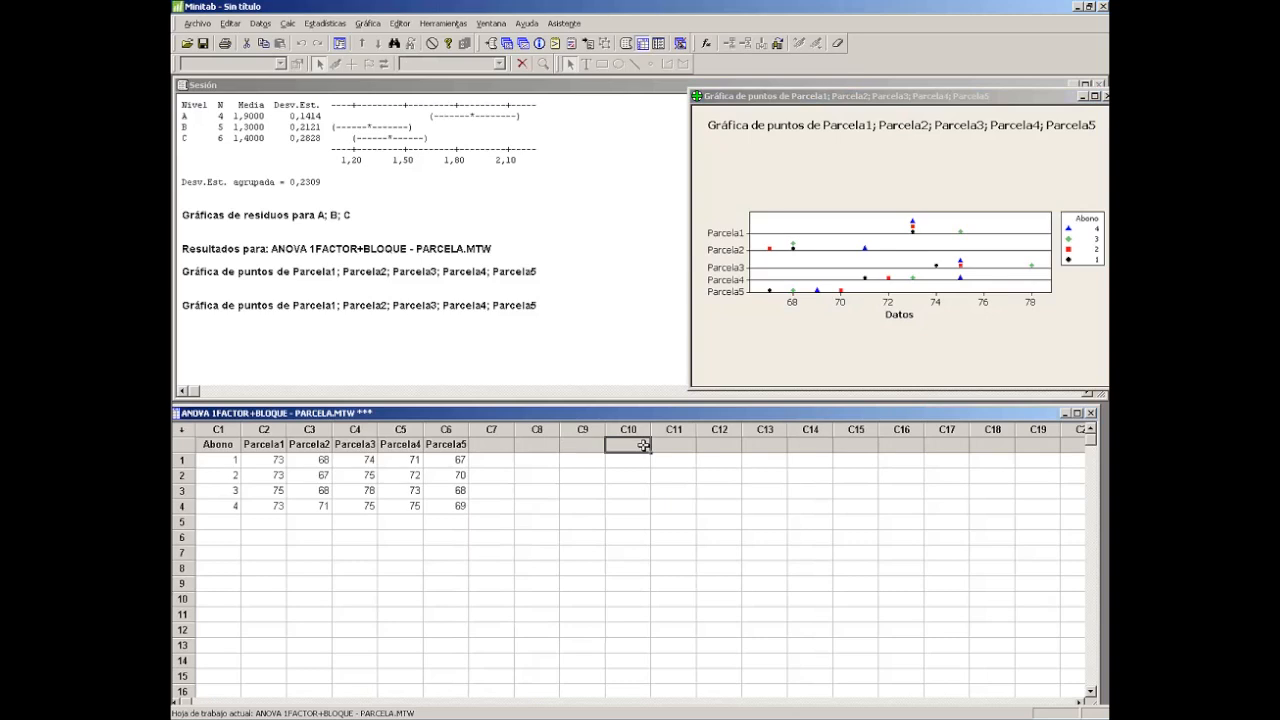
{"action": "left_click", "coordinate": [680, 445]}
{"action": "left_click", "coordinate": [590, 446]}
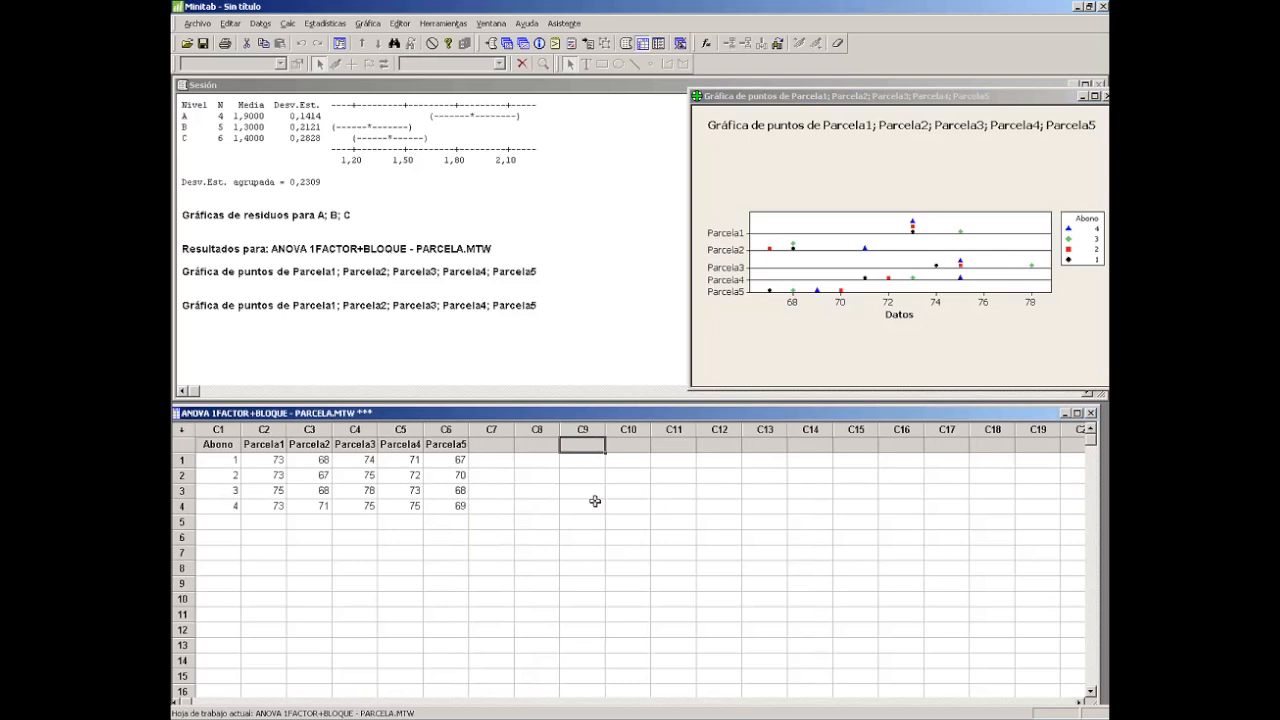
{"action": "type", "text": "Tipo"}
{"action": "key", "text": "Menu"}
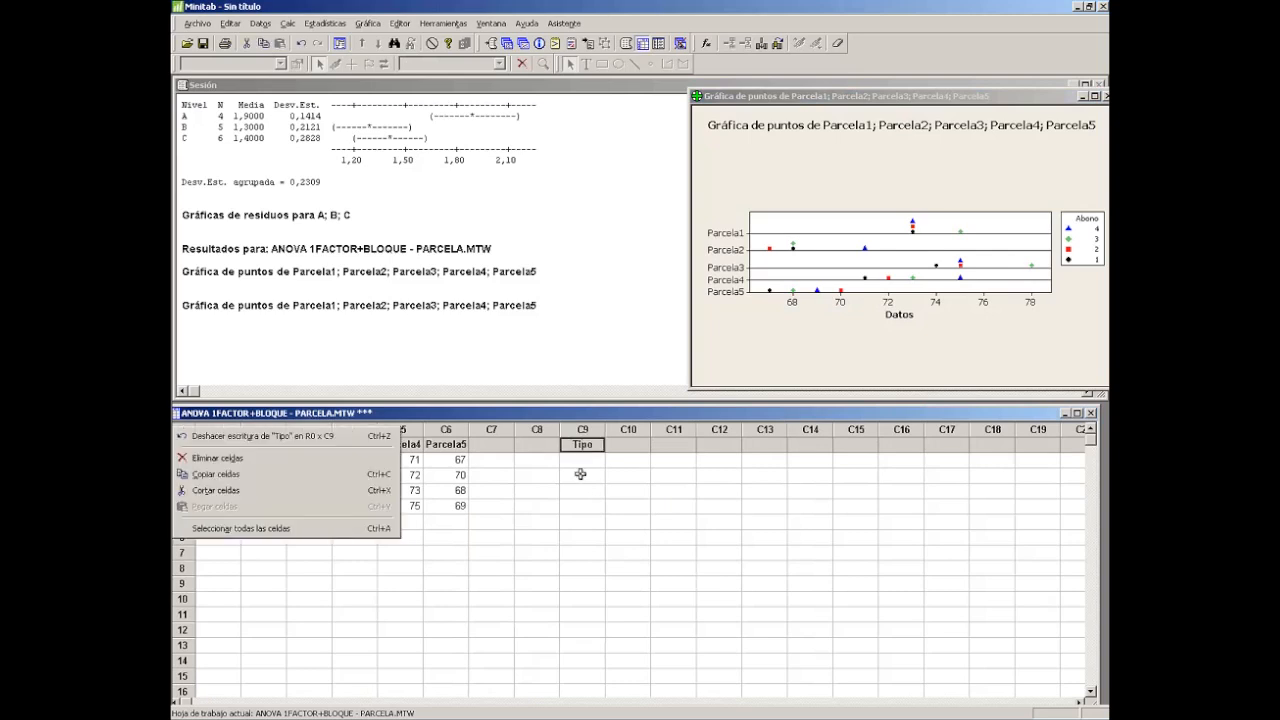
{"action": "key", "text": "Escape"}
{"action": "left_click", "coordinate": [596, 445]}
{"action": "type", "text": "Abono"}
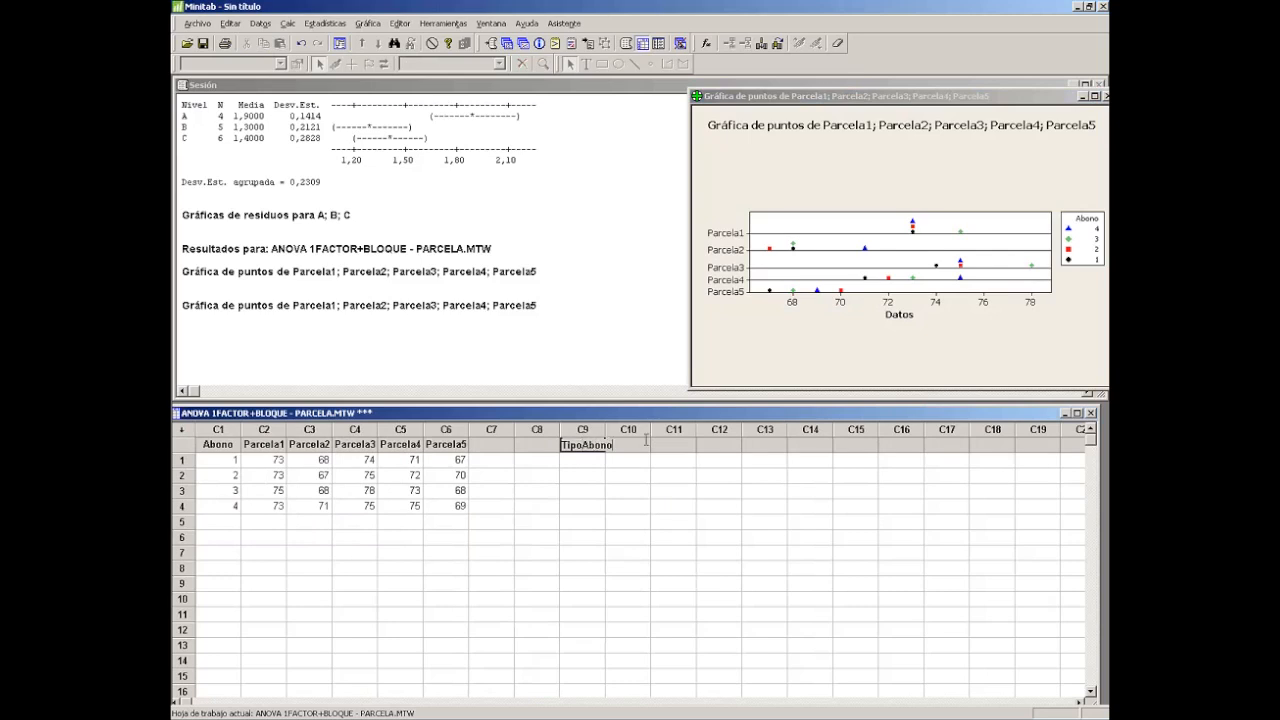
Name column C10 Rendimiento and column C11 Parcela.
{"action": "key", "text": "Tab"}
{"action": "type", "text": "Rendimiento"}
{"action": "key", "text": "Return"}
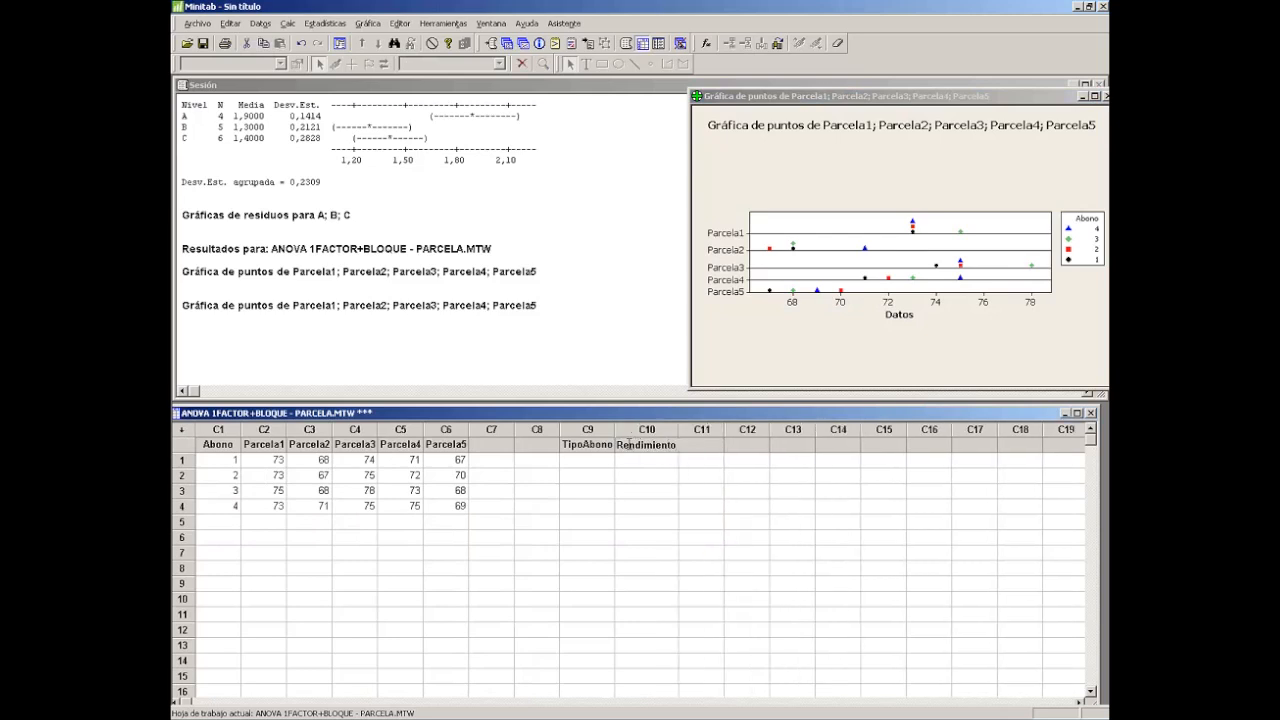
{"action": "type", "text": "Parcela"}
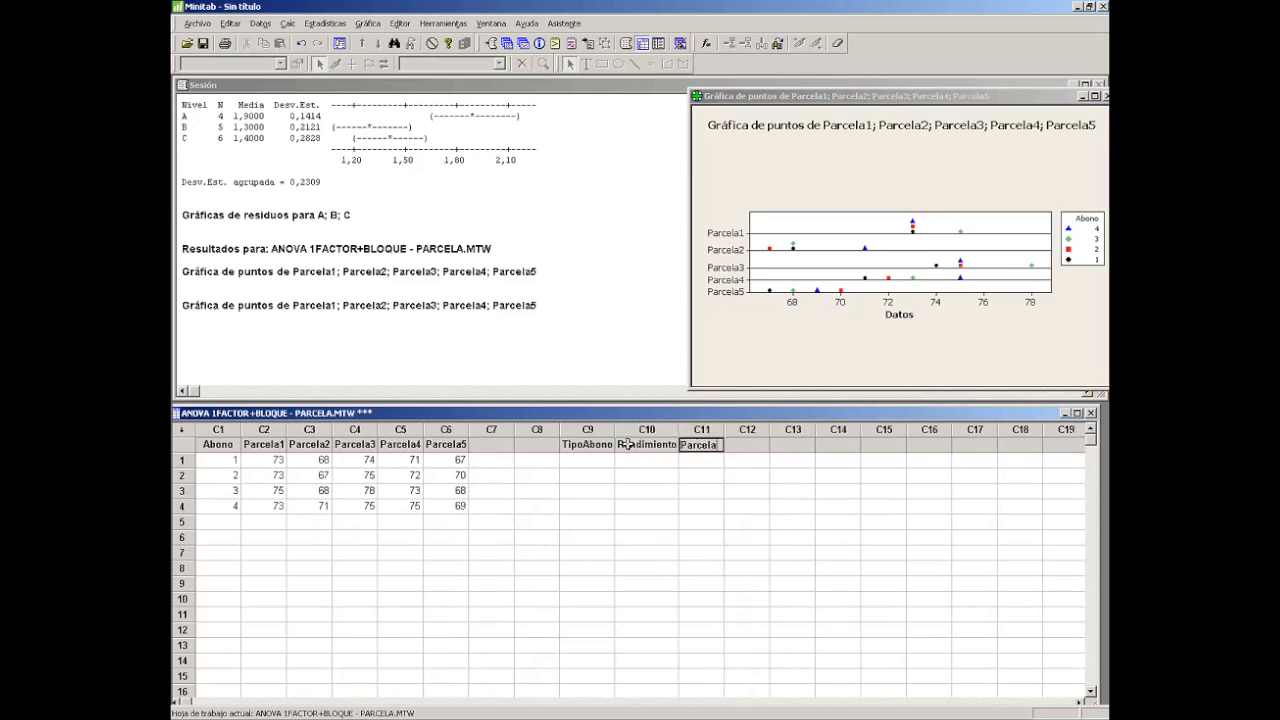
{"action": "left_click", "coordinate": [582, 460]}
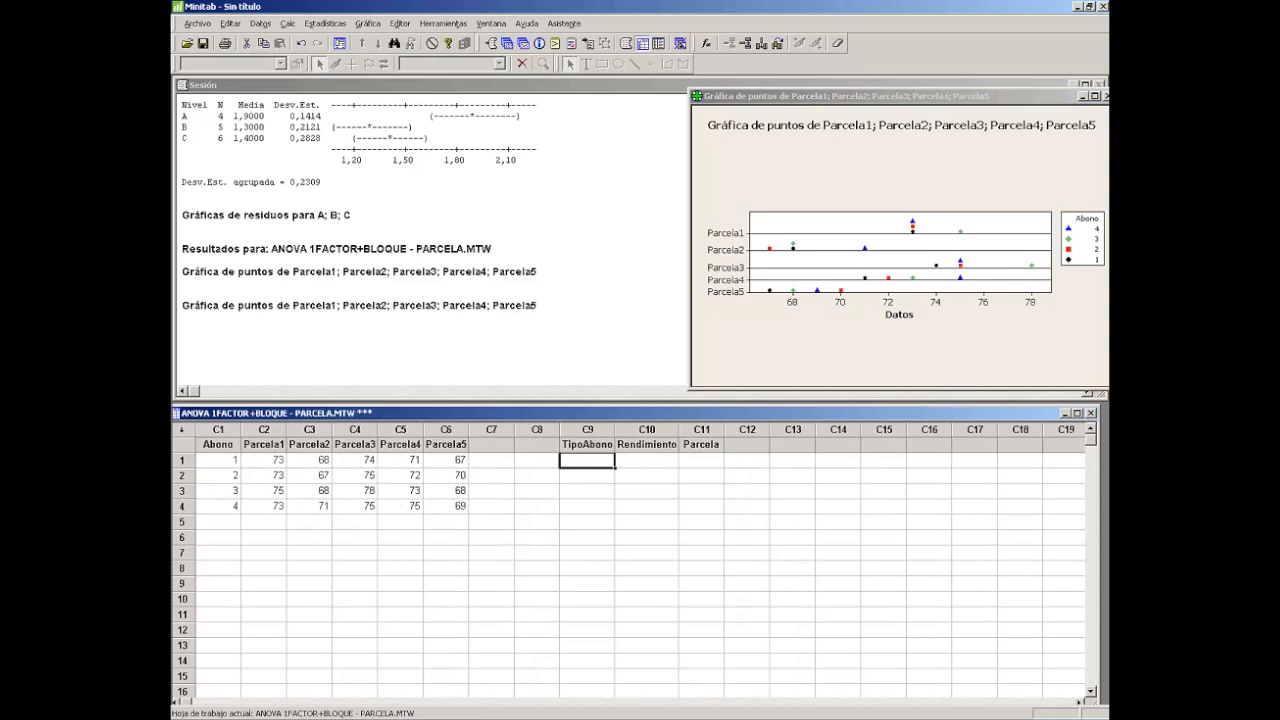
Set up stacking of the columns Parcela1 to Parcela5, with the dialog moved clear of the worksheet.
{"action": "left_click", "coordinate": [259, 29]}
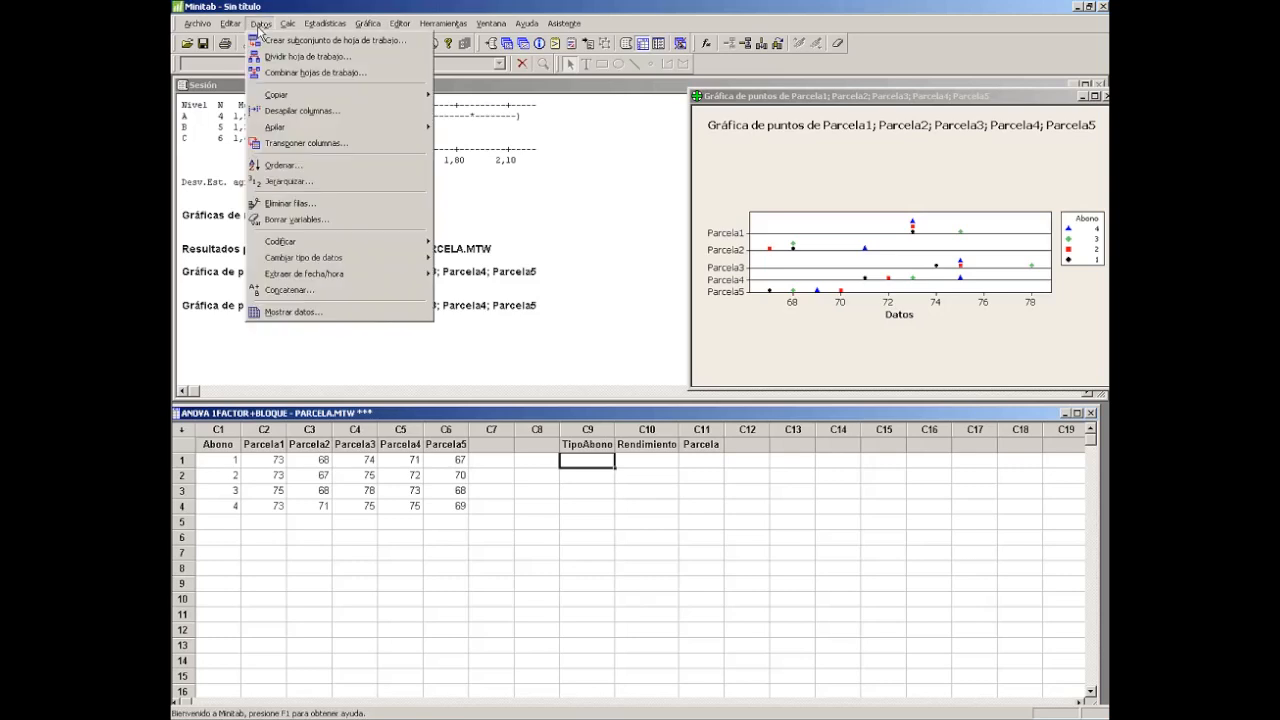
{"action": "mouse_move", "coordinate": [280, 131]}
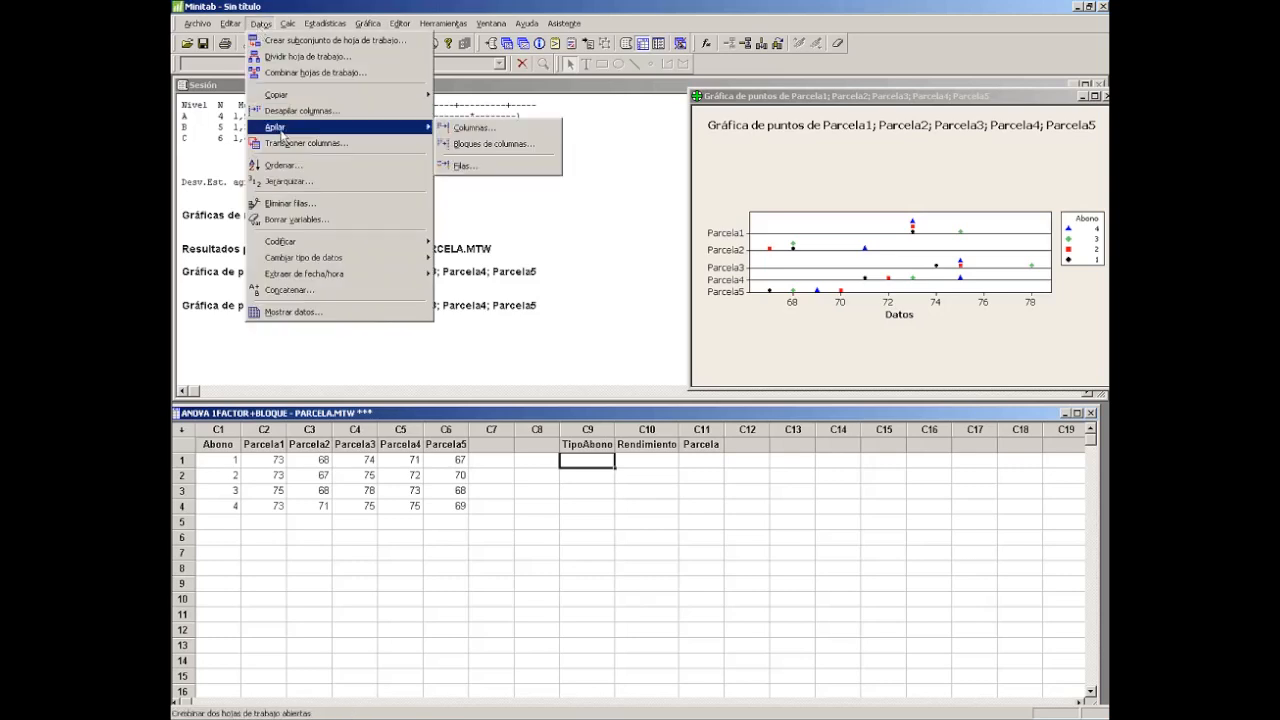
{"action": "left_click", "coordinate": [478, 141]}
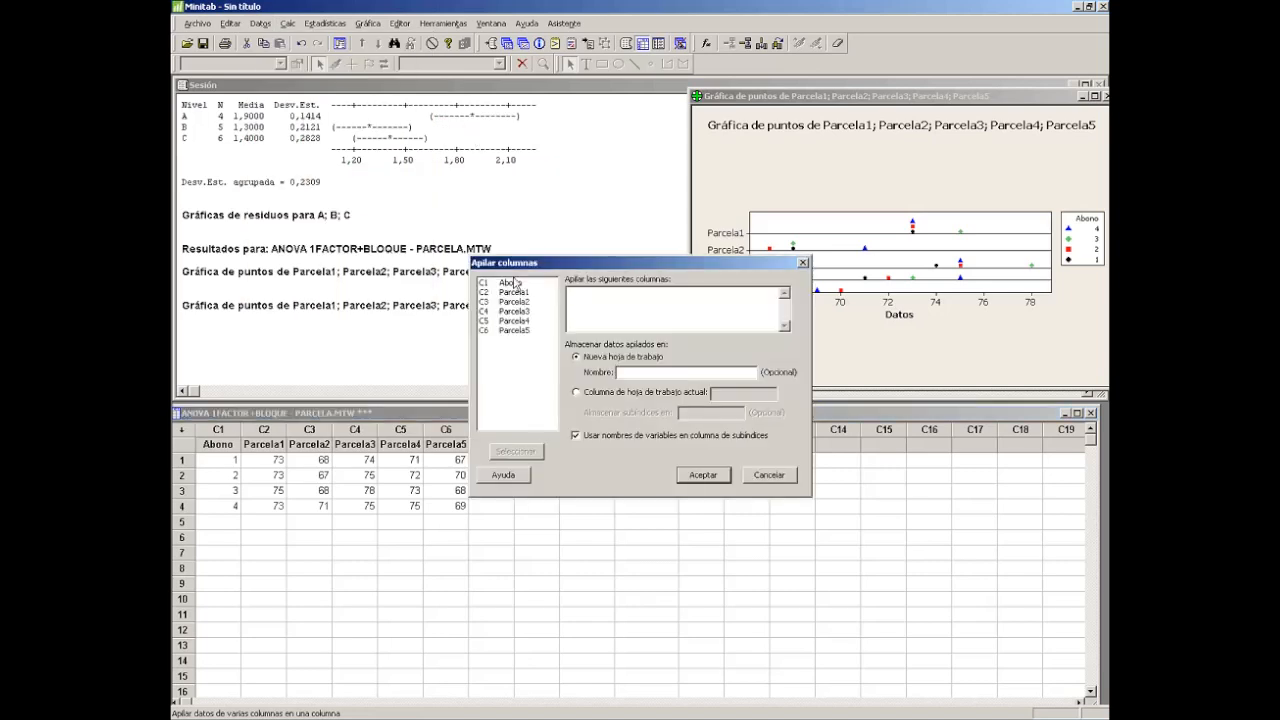
{"action": "double_click", "coordinate": [513, 292]}
{"action": "double_click", "coordinate": [513, 301]}
{"action": "double_click", "coordinate": [514, 311]}
{"action": "double_click", "coordinate": [513, 320]}
{"action": "double_click", "coordinate": [505, 331]}
{"action": "left_click_drag", "start_coordinate": [548, 264], "coordinate": [384, 169]}
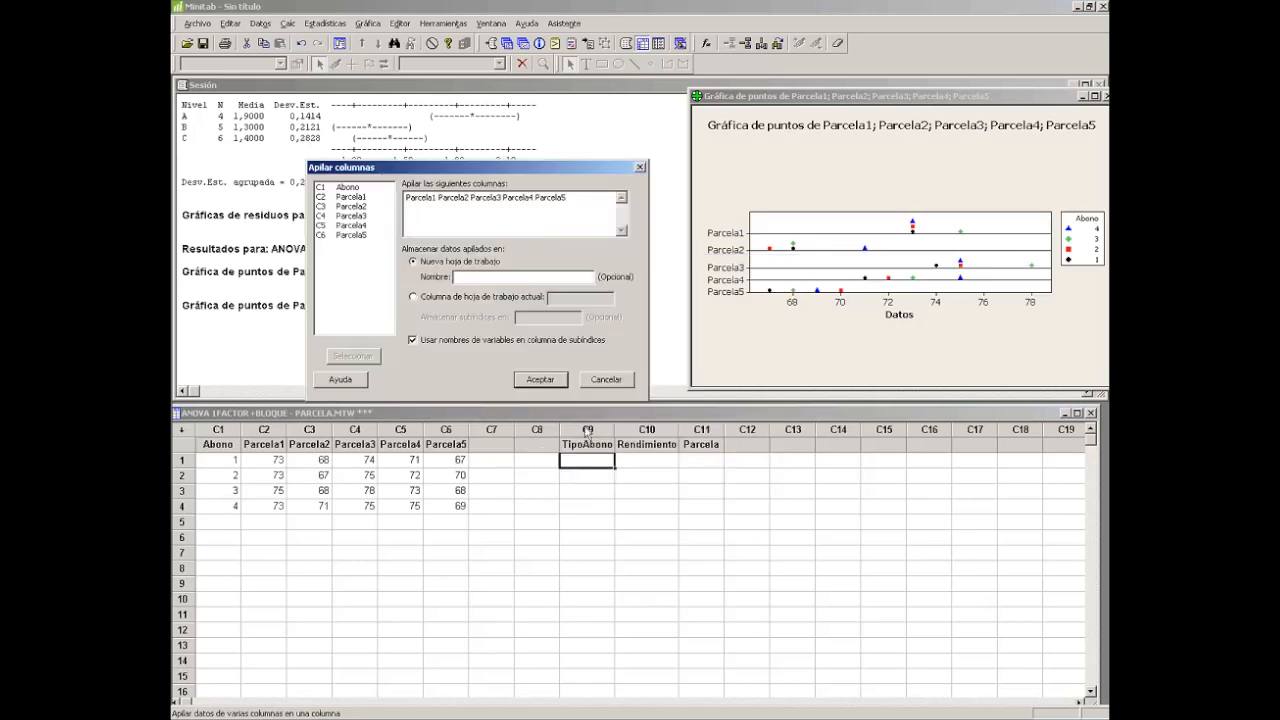
Store the stacked data in Rendimiento and the subscripts in Parcela of the current worksheet, and review the stacked rows.
{"action": "left_click", "coordinate": [438, 304]}
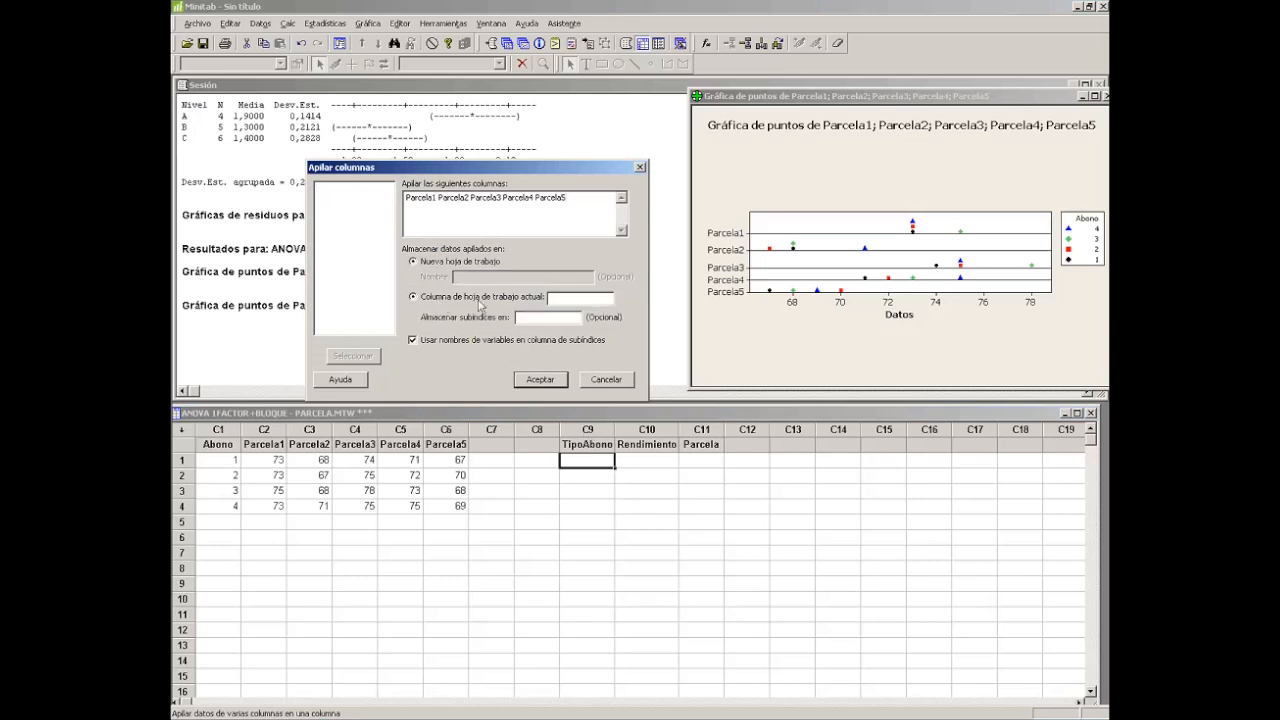
{"action": "left_click", "coordinate": [547, 300]}
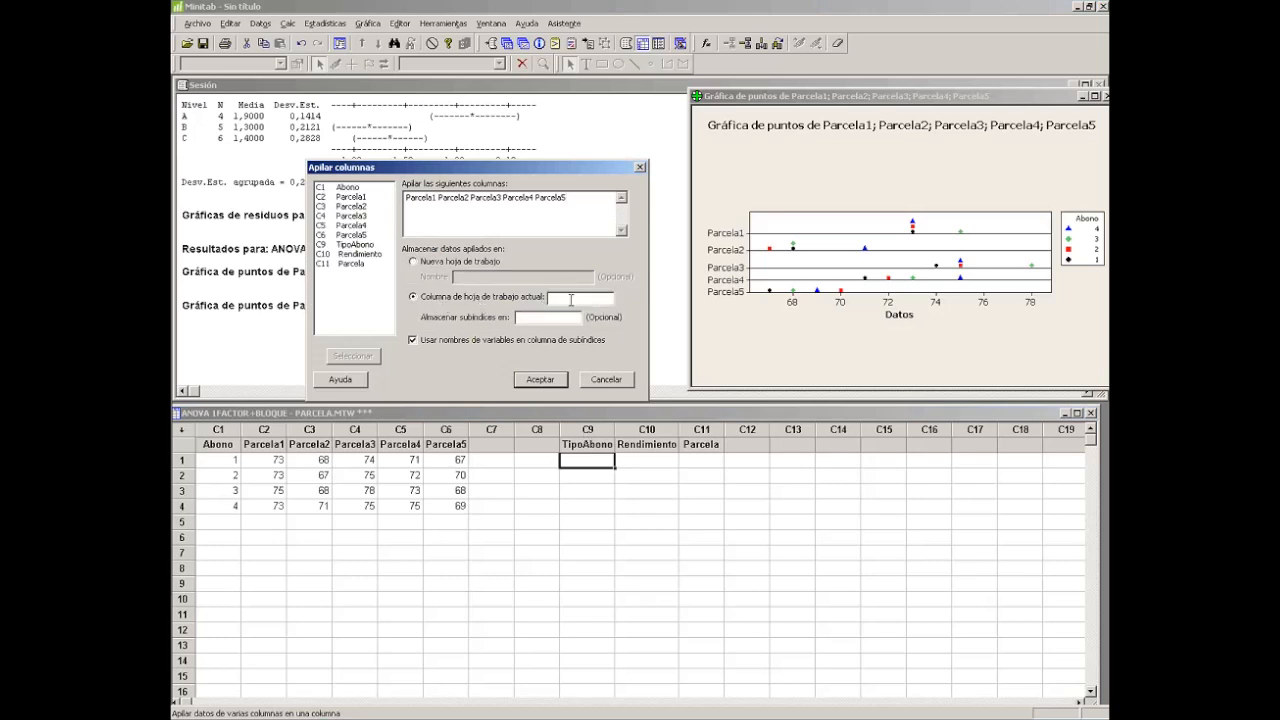
{"action": "left_click", "coordinate": [351, 257]}
{"action": "double_click", "coordinate": [350, 257]}
{"action": "double_click", "coordinate": [345, 263]}
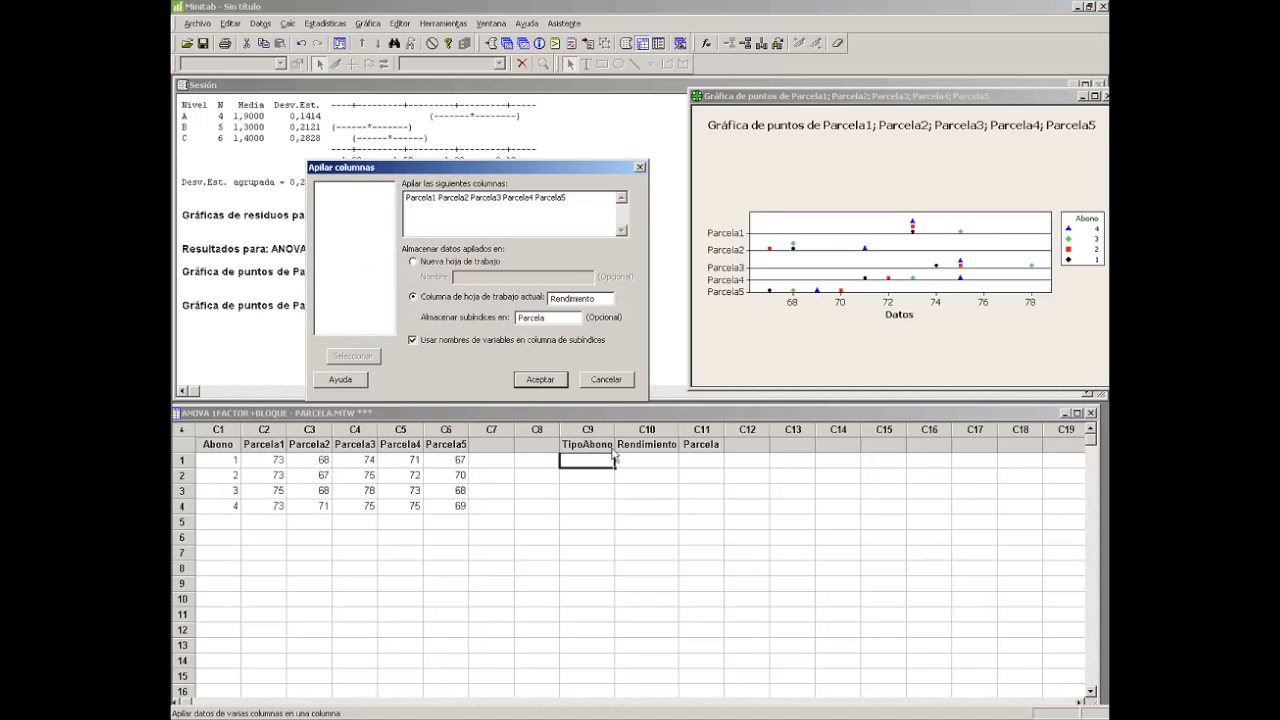
{"action": "left_click", "coordinate": [528, 382]}
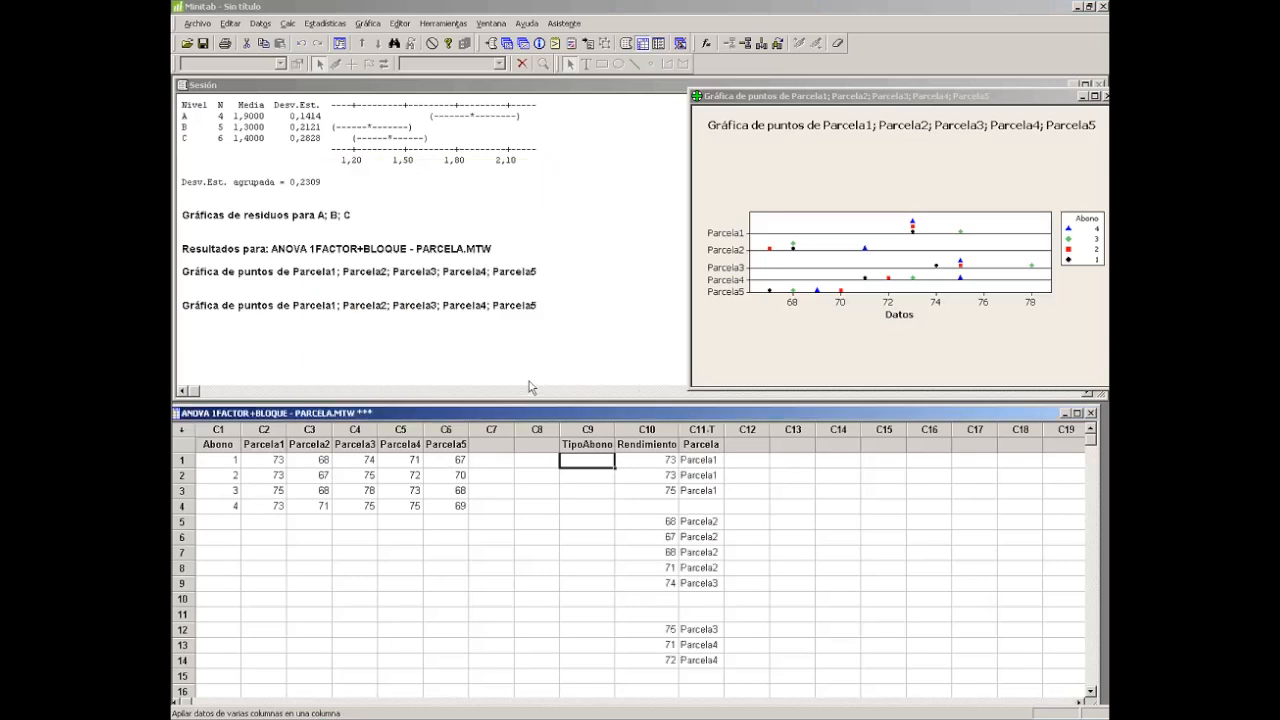
{"action": "left_click_drag", "start_coordinate": [643, 470], "coordinate": [702, 568]}
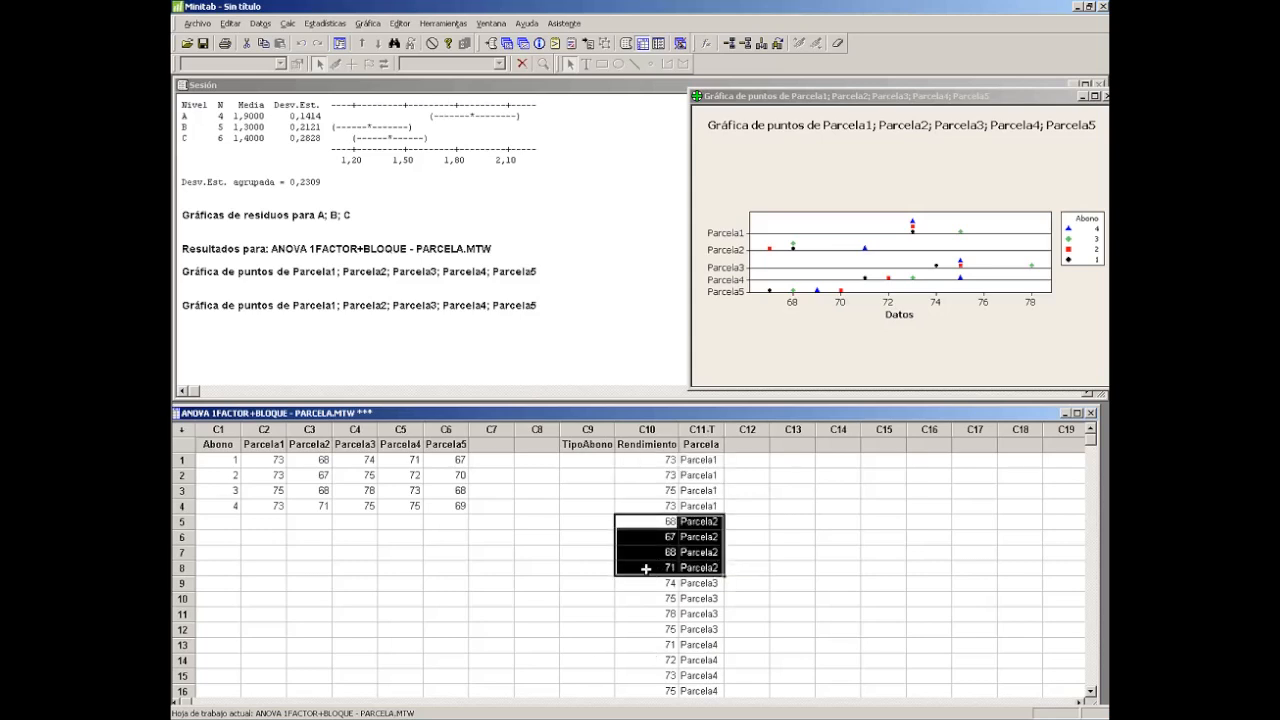
{"action": "scroll", "coordinate": [646, 585], "scroll_direction": "down", "scroll_amount": 5}
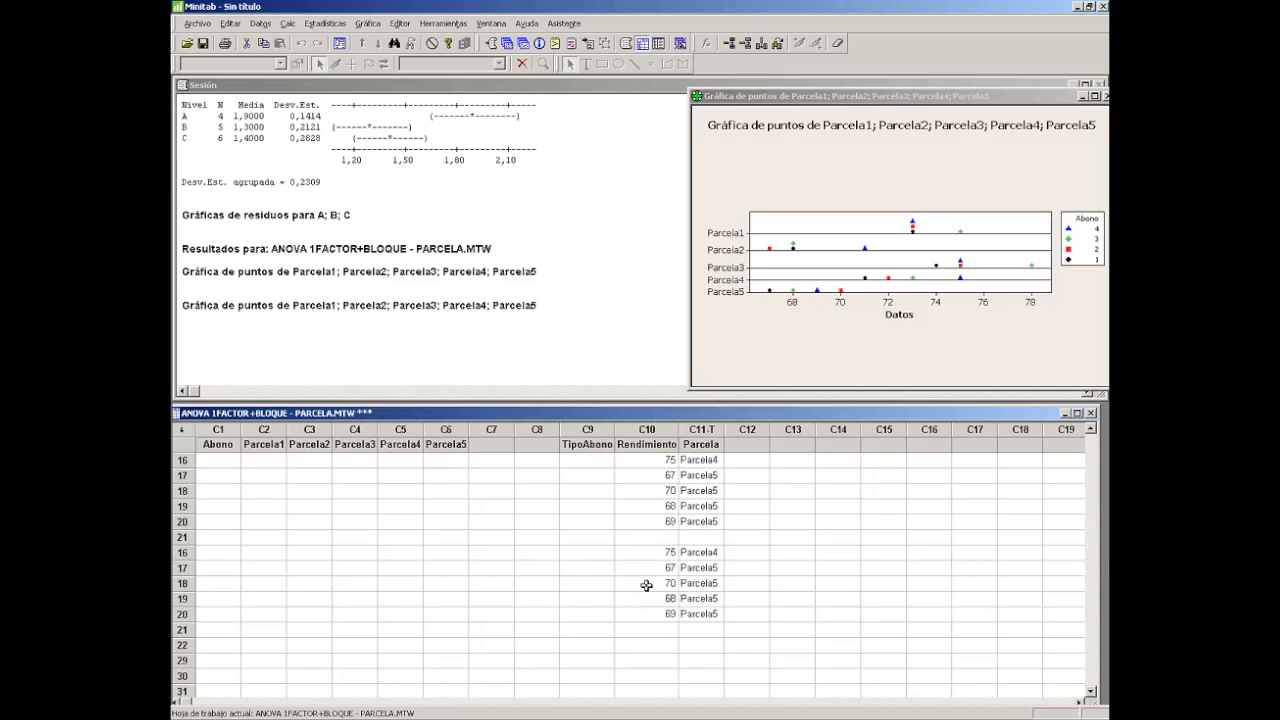
{"action": "scroll", "coordinate": [646, 585], "scroll_direction": "up", "scroll_amount": 5}
Define a simple set of numbers from 1 to 4, stored in the TipoAbono column.
{"action": "left_click", "coordinate": [580, 463]}
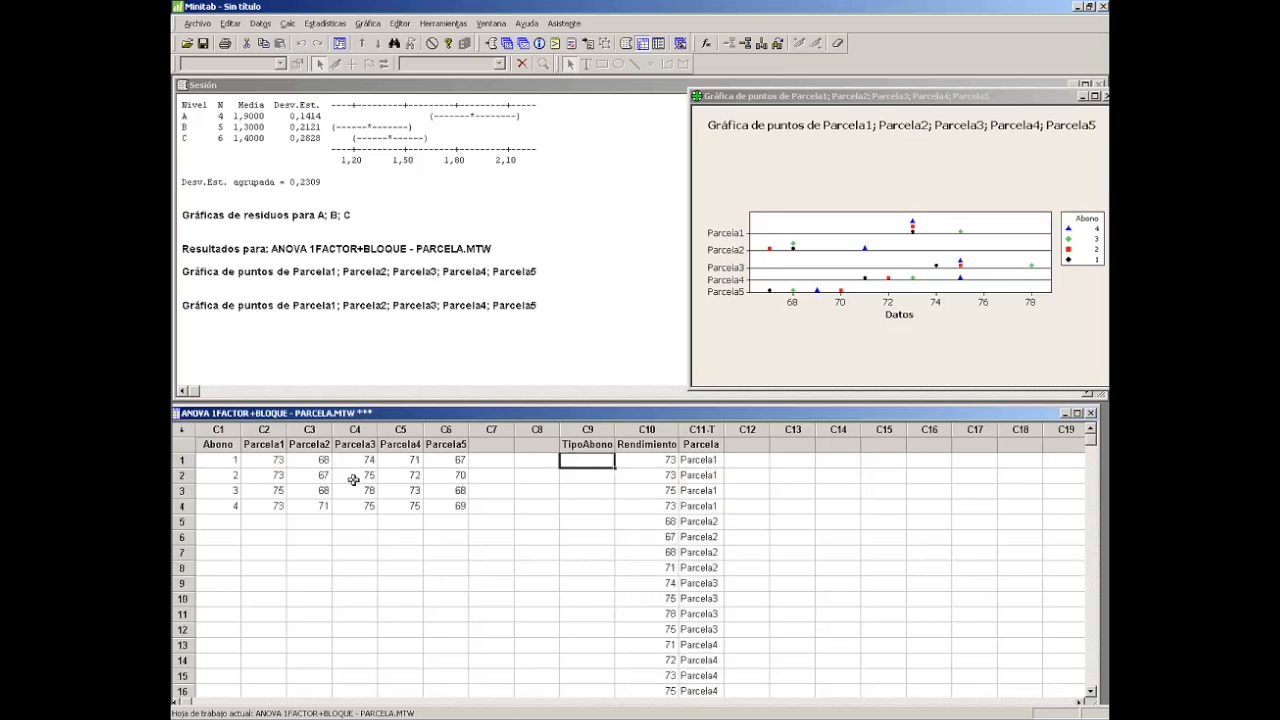
{"action": "left_click", "coordinate": [288, 23]}
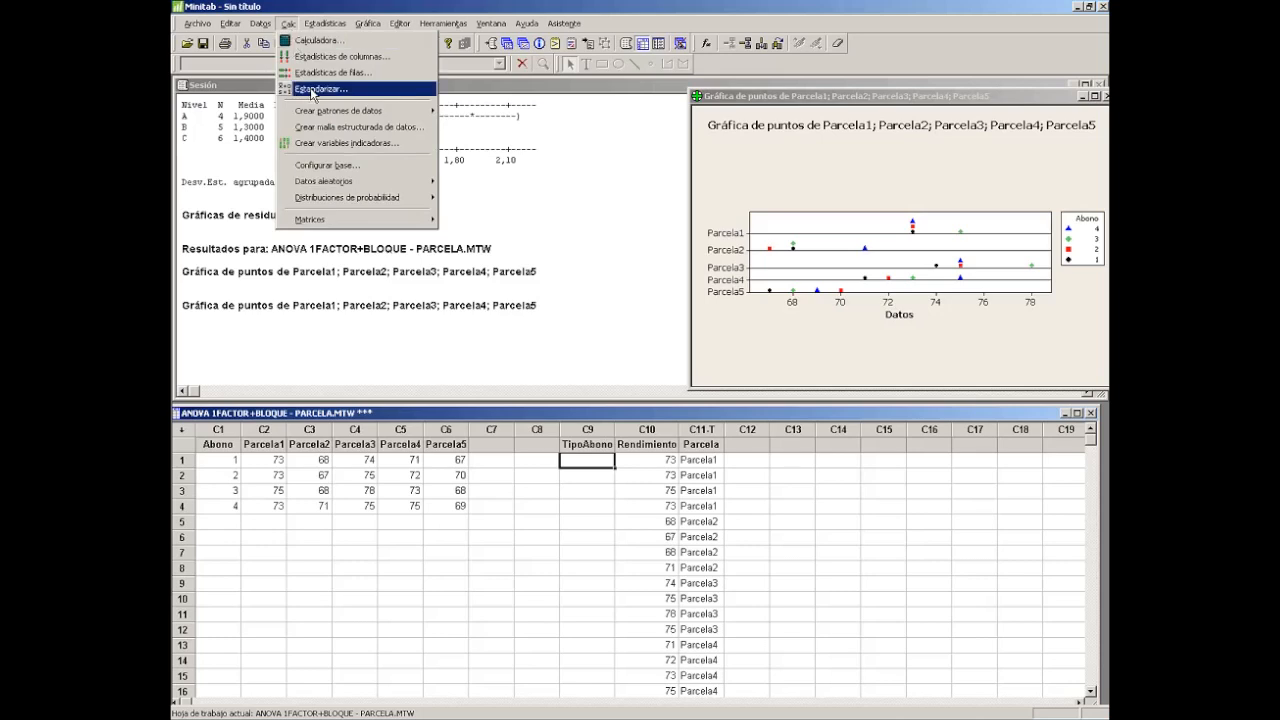
{"action": "mouse_move", "coordinate": [410, 112]}
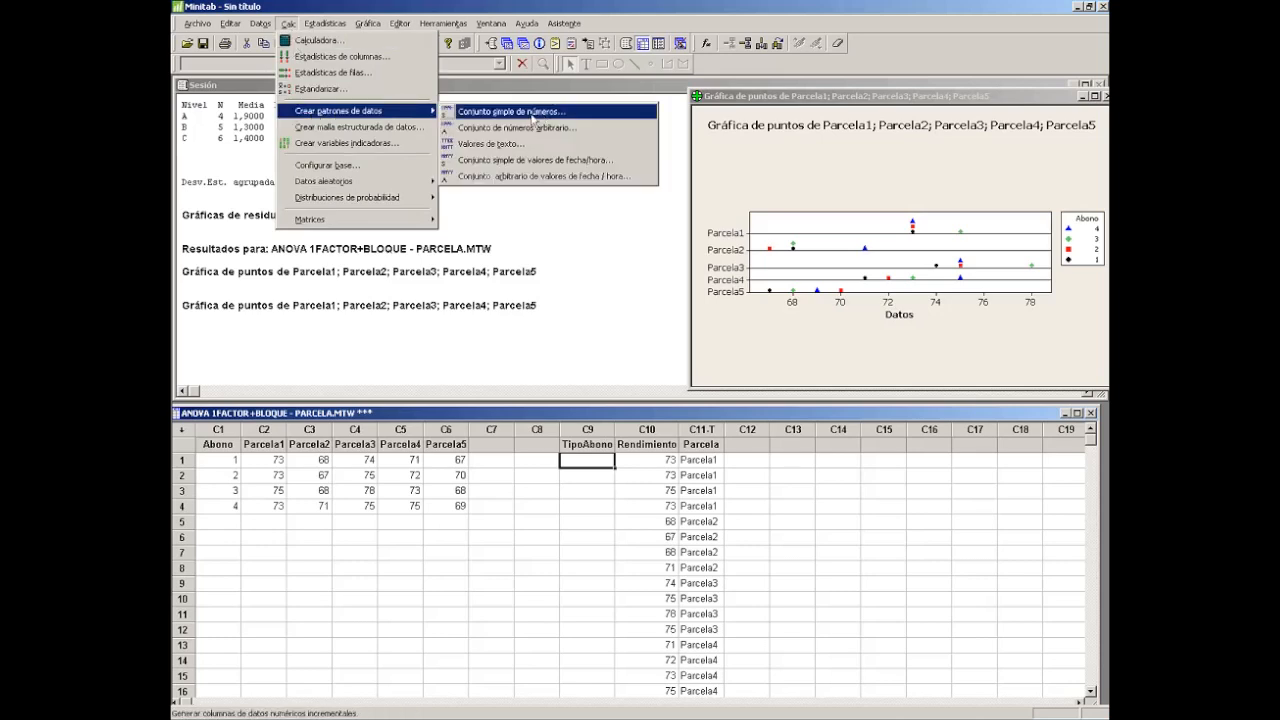
{"action": "left_click", "coordinate": [533, 119]}
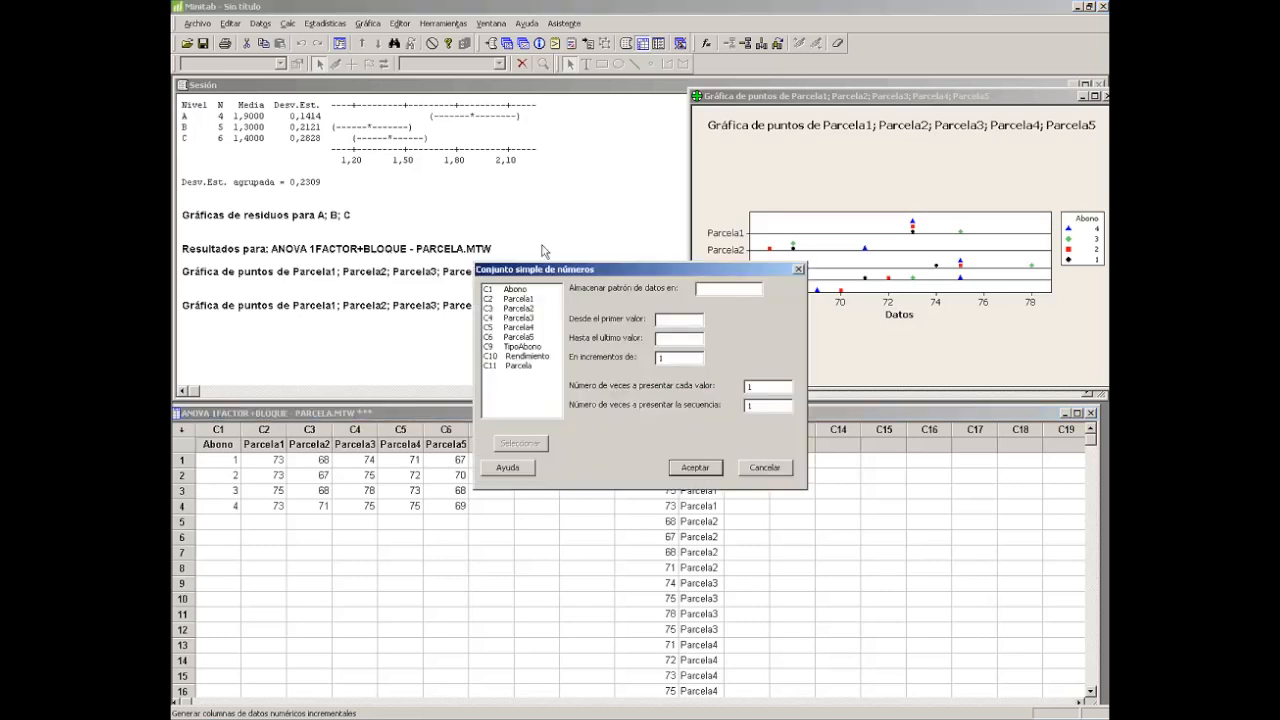
{"action": "left_click_drag", "start_coordinate": [580, 270], "coordinate": [450, 156]}
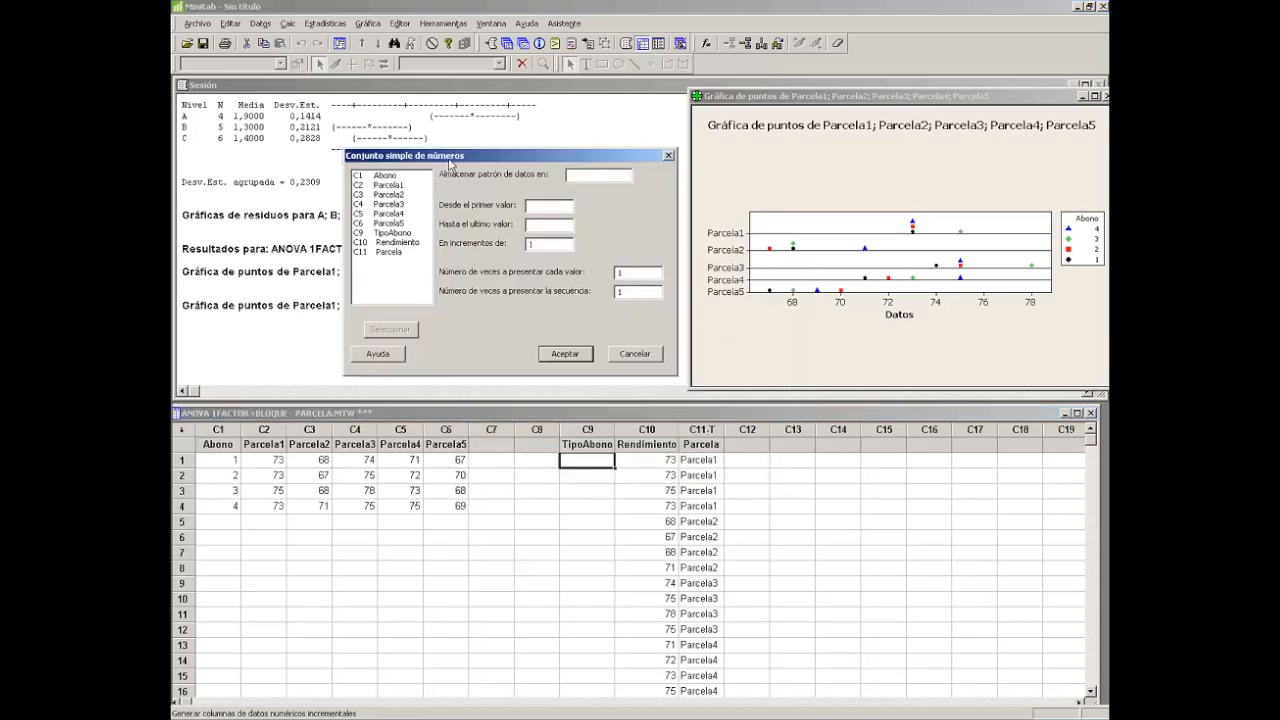
{"action": "double_click", "coordinate": [380, 233]}
{"action": "left_click", "coordinate": [551, 207]}
{"action": "type", "text": "1"}
{"action": "left_click", "coordinate": [544, 224]}
{"action": "type", "text": "4"}
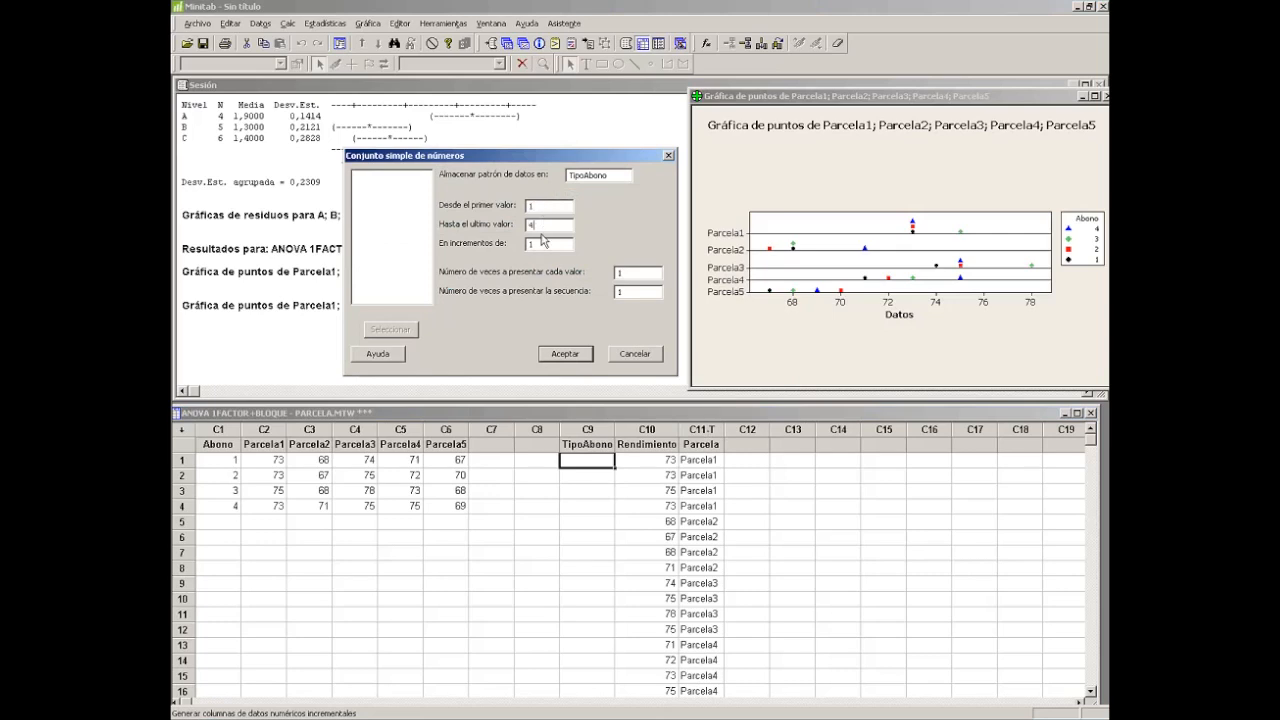
Set the number sequence to repeat 5 times and generate the TipoAbono values.
{"action": "key", "text": "Tab"}
{"action": "left_click", "coordinate": [560, 245]}
{"action": "double_click", "coordinate": [630, 294]}
{"action": "type", "text": "5"}
{"action": "left_click", "coordinate": [566, 356]}
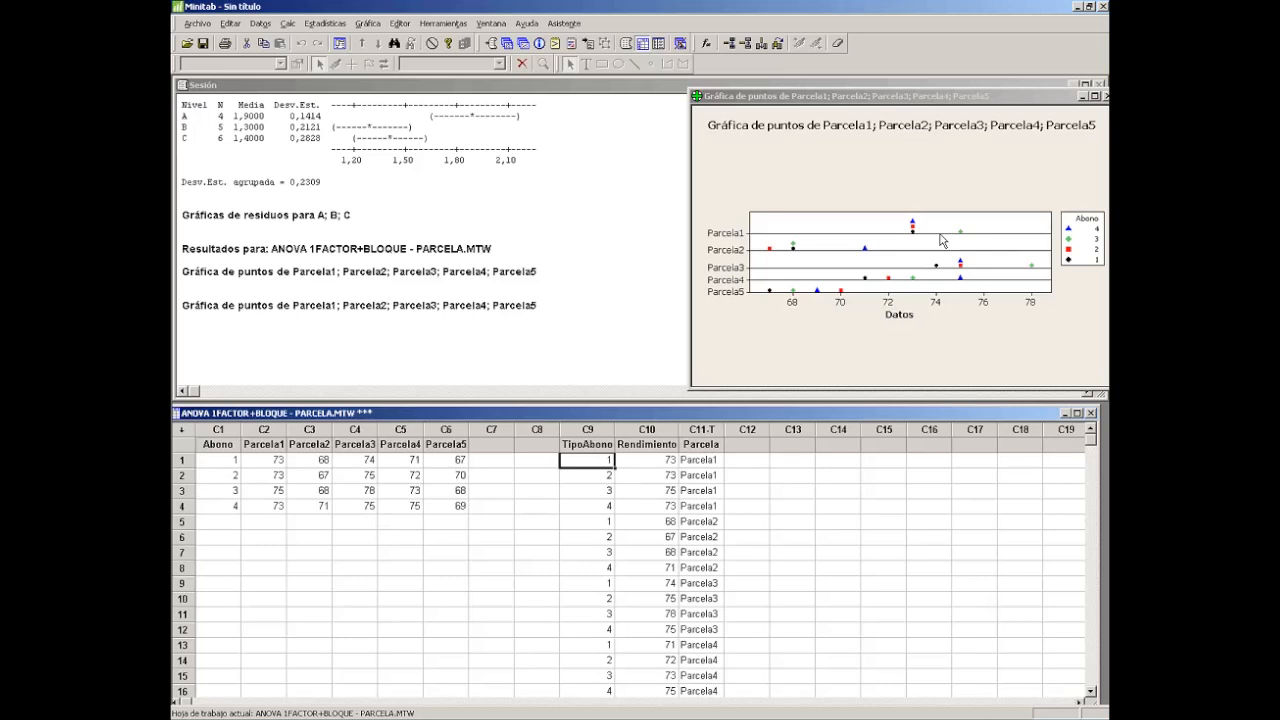
{"action": "left_click", "coordinate": [703, 432]}
{"action": "left_click", "coordinate": [640, 443]}
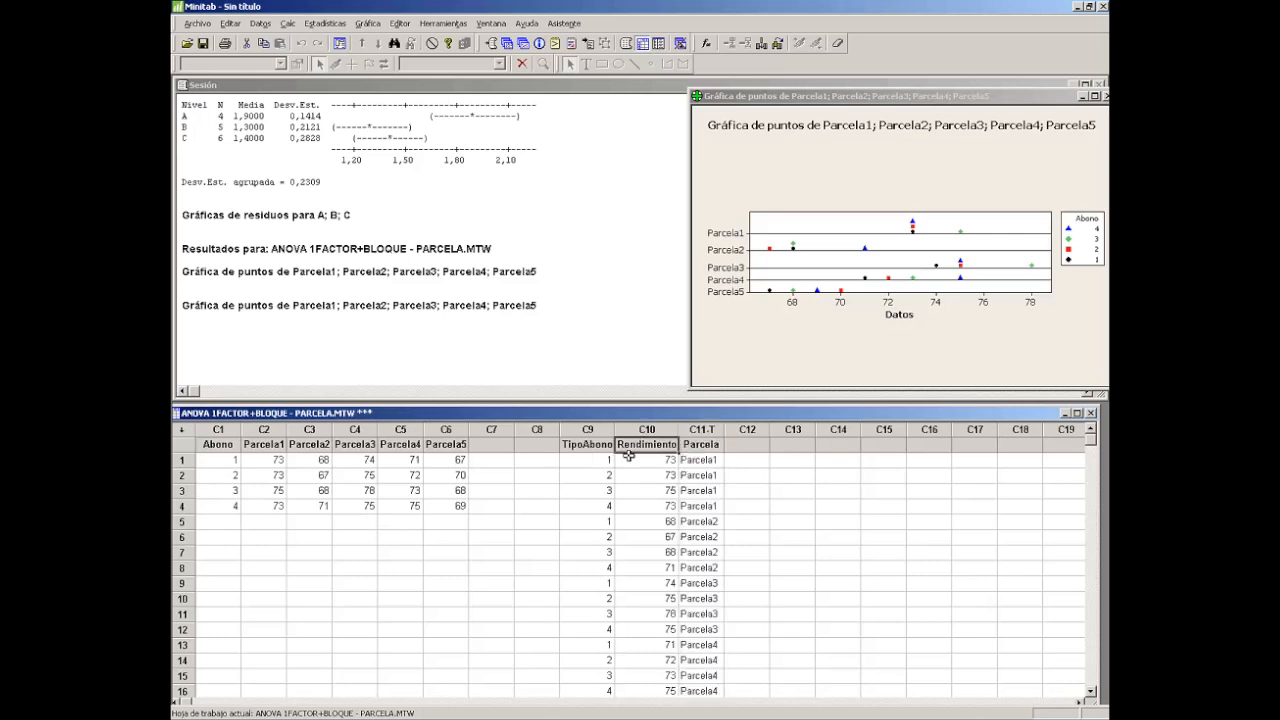
{"action": "left_click", "coordinate": [580, 444]}
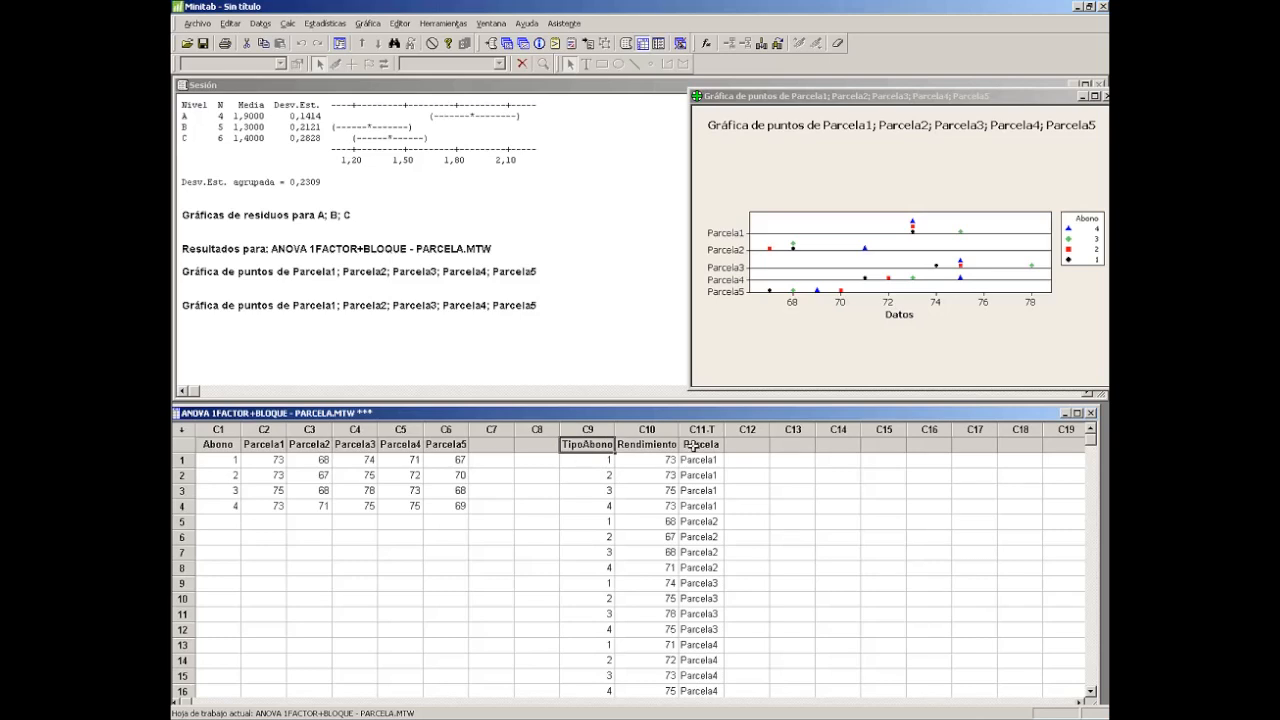
Set up a multi-vari chart with Rendimiento as the response, keeping the dialog clear of the worksheet data.
{"action": "left_click", "coordinate": [327, 24]}
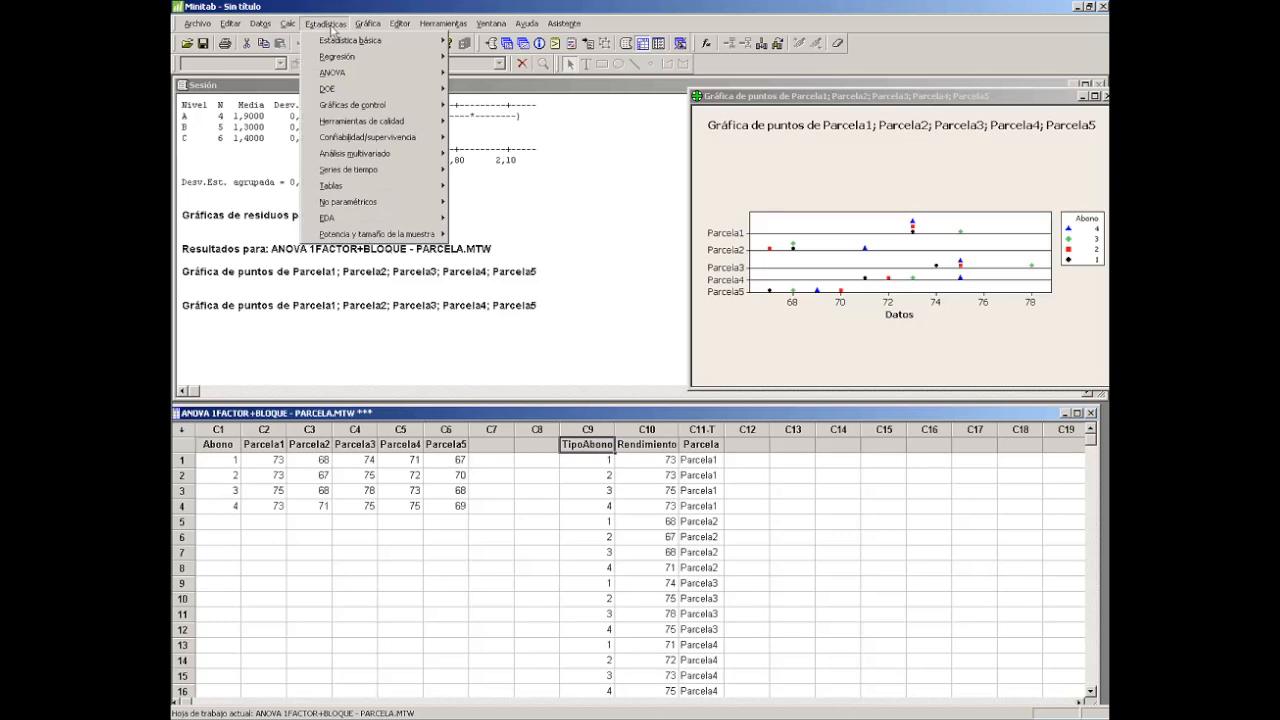
{"action": "mouse_move", "coordinate": [380, 121]}
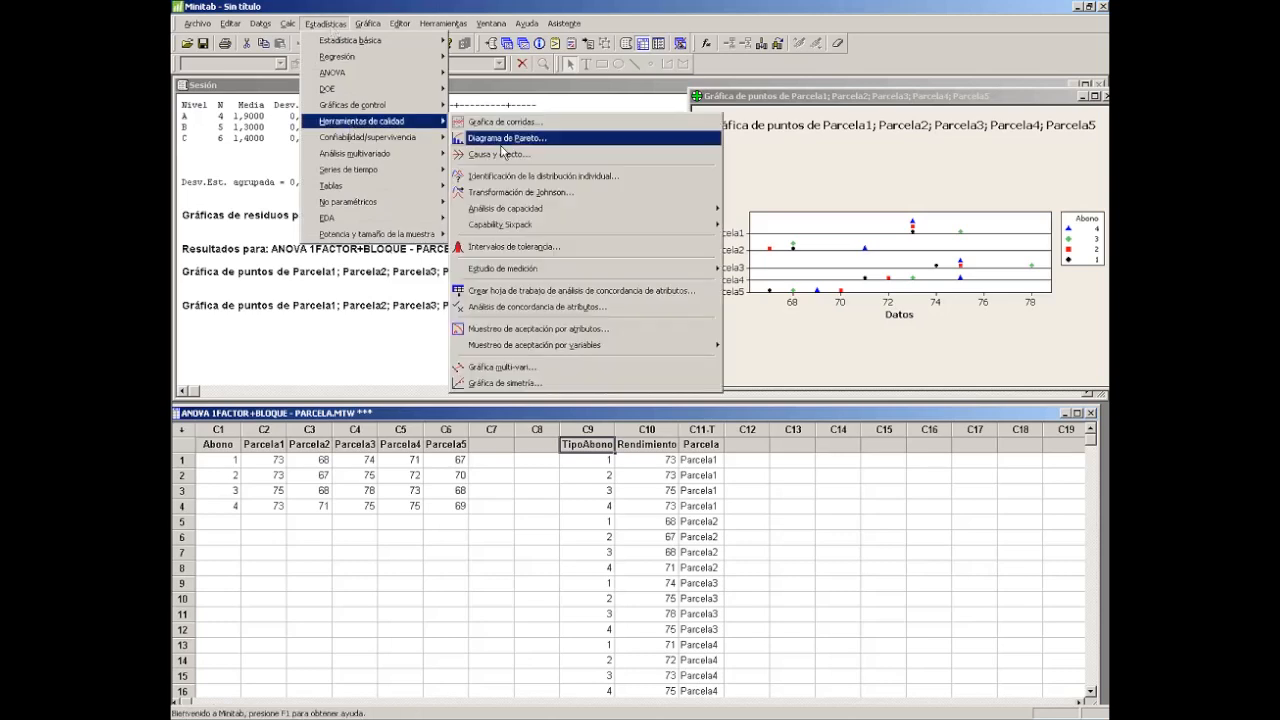
{"action": "left_click", "coordinate": [487, 377]}
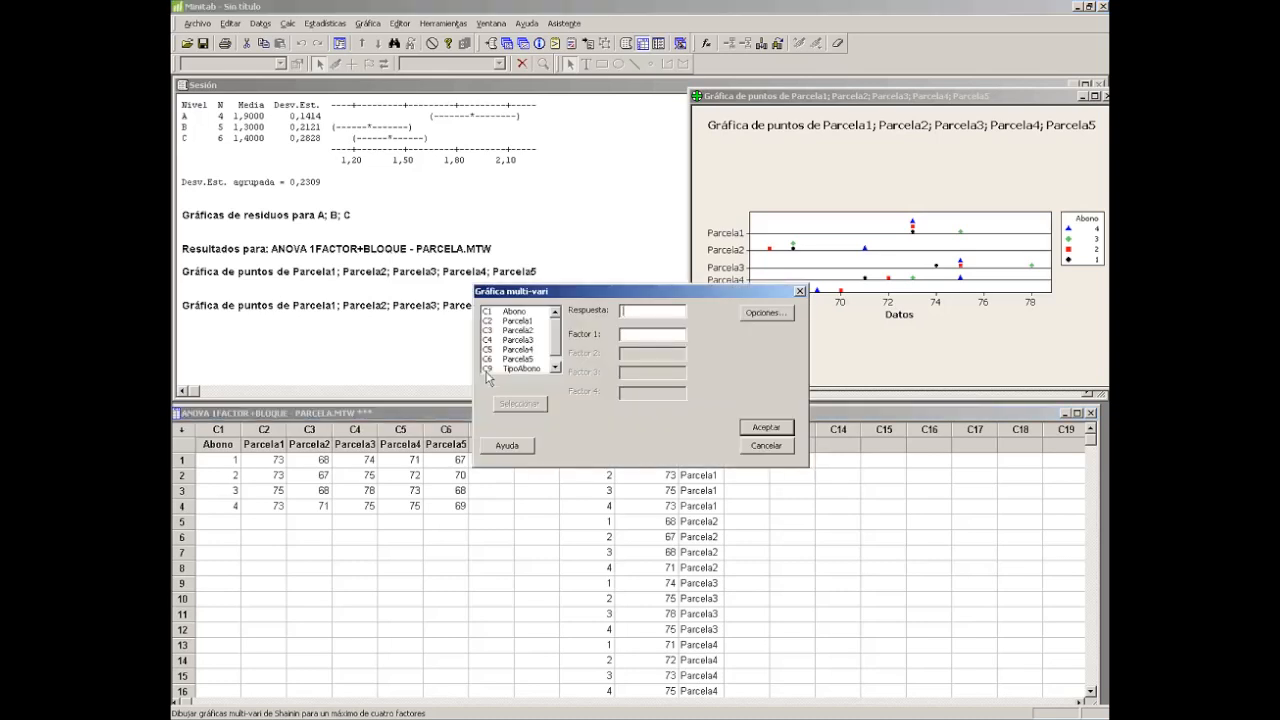
{"action": "left_click_drag", "start_coordinate": [557, 329], "coordinate": [555, 354]}
{"action": "left_click_drag", "start_coordinate": [518, 285], "coordinate": [382, 178]}
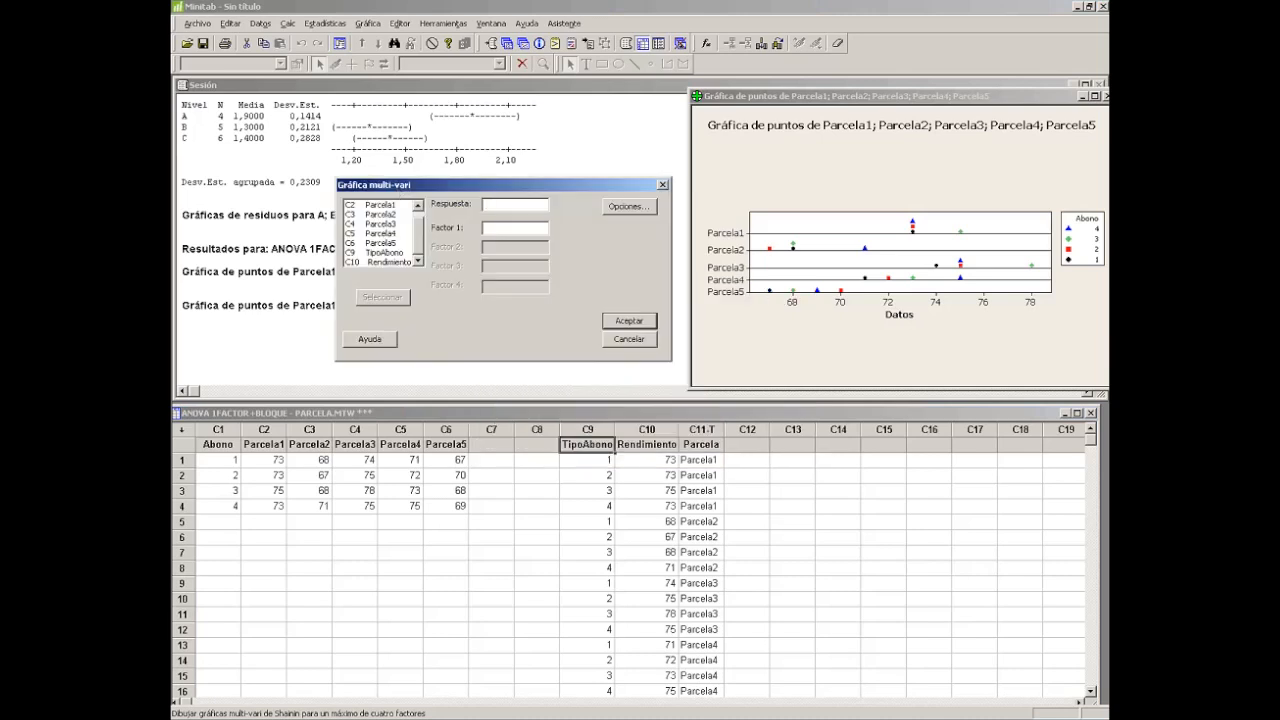
{"action": "double_click", "coordinate": [395, 263]}
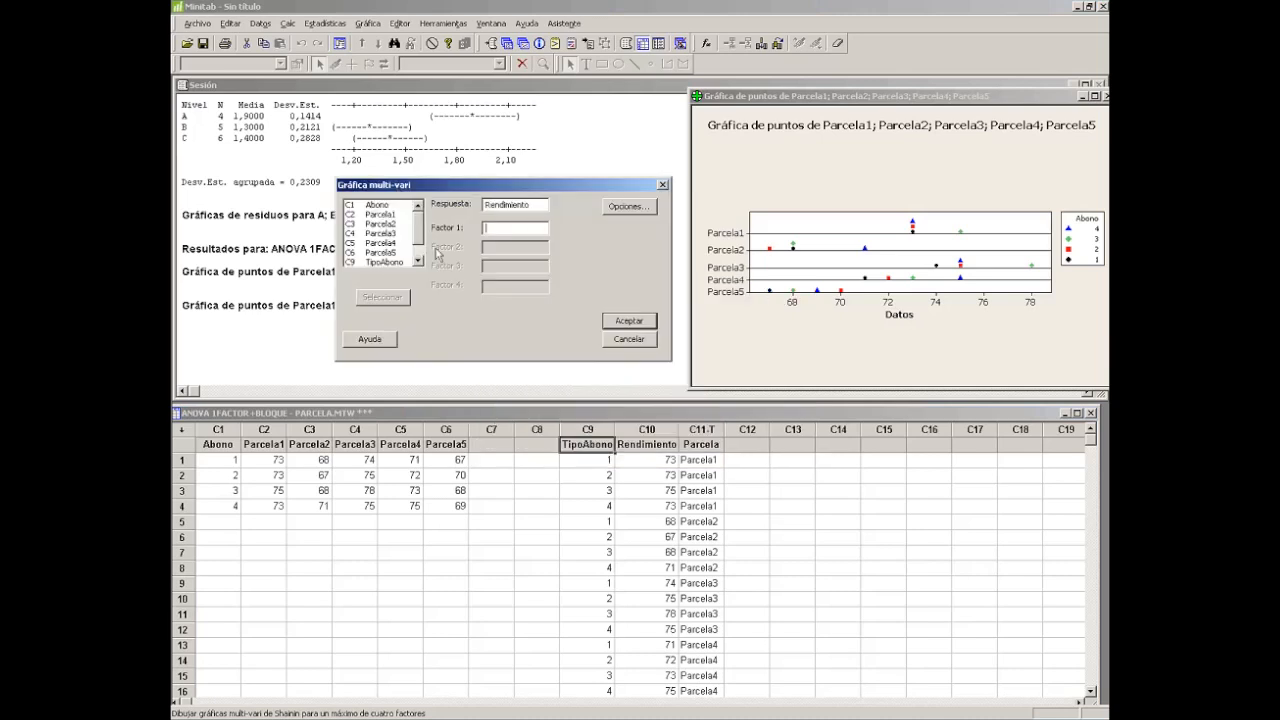
Assign TipoAbono as factor 1 and Parcela as factor 2, generate the multi-vari chart and maximize it.
{"action": "left_click_drag", "start_coordinate": [421, 232], "coordinate": [418, 252]}
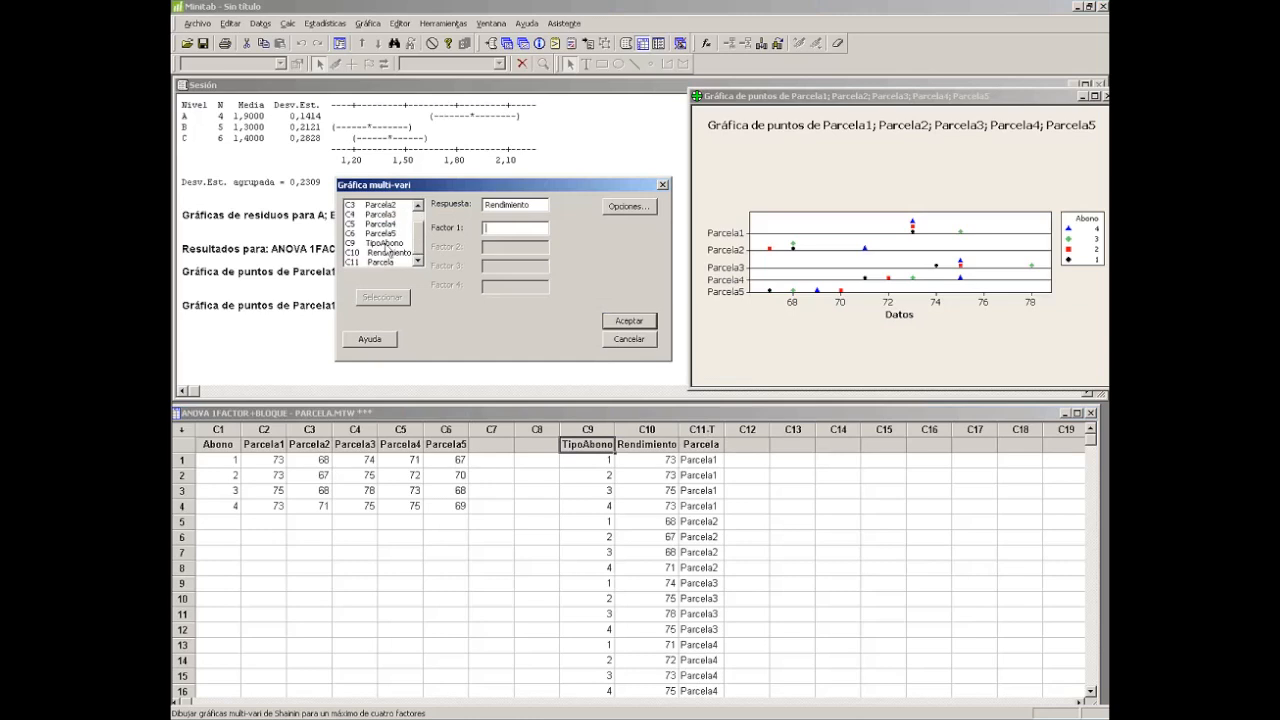
{"action": "double_click", "coordinate": [384, 244]}
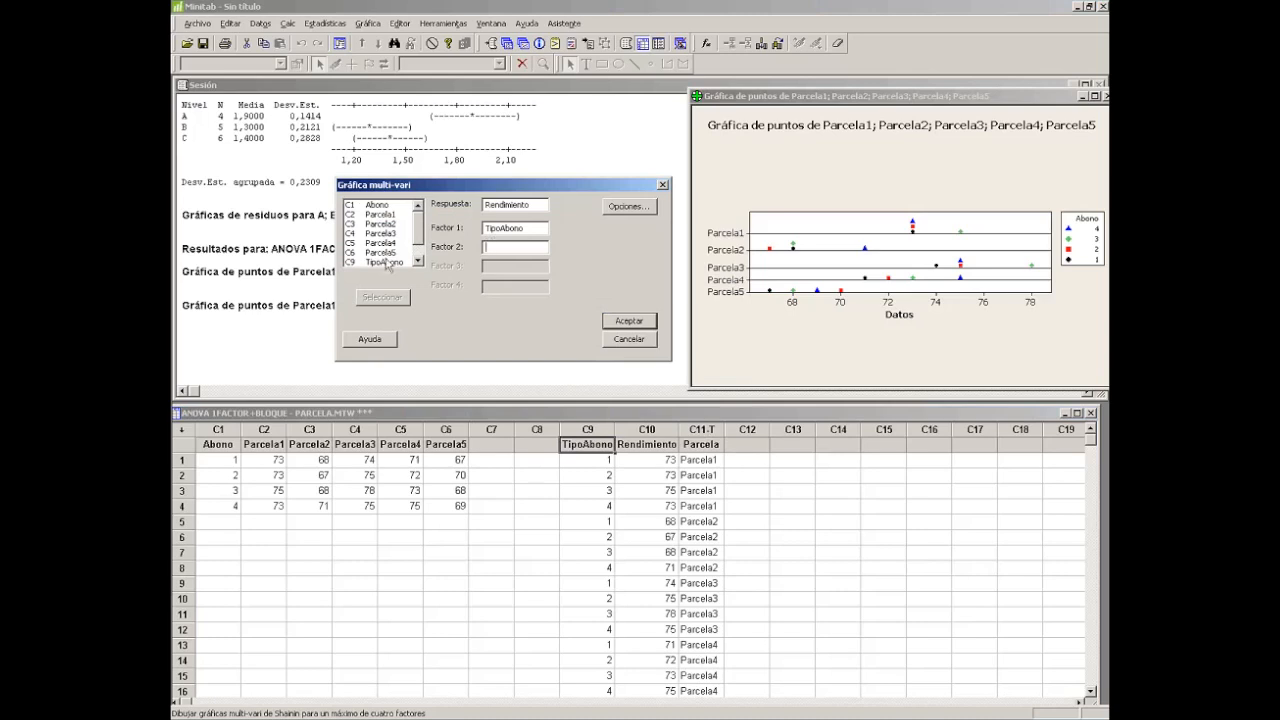
{"action": "scroll", "coordinate": [401, 250], "scroll_direction": "down", "scroll_amount": 2}
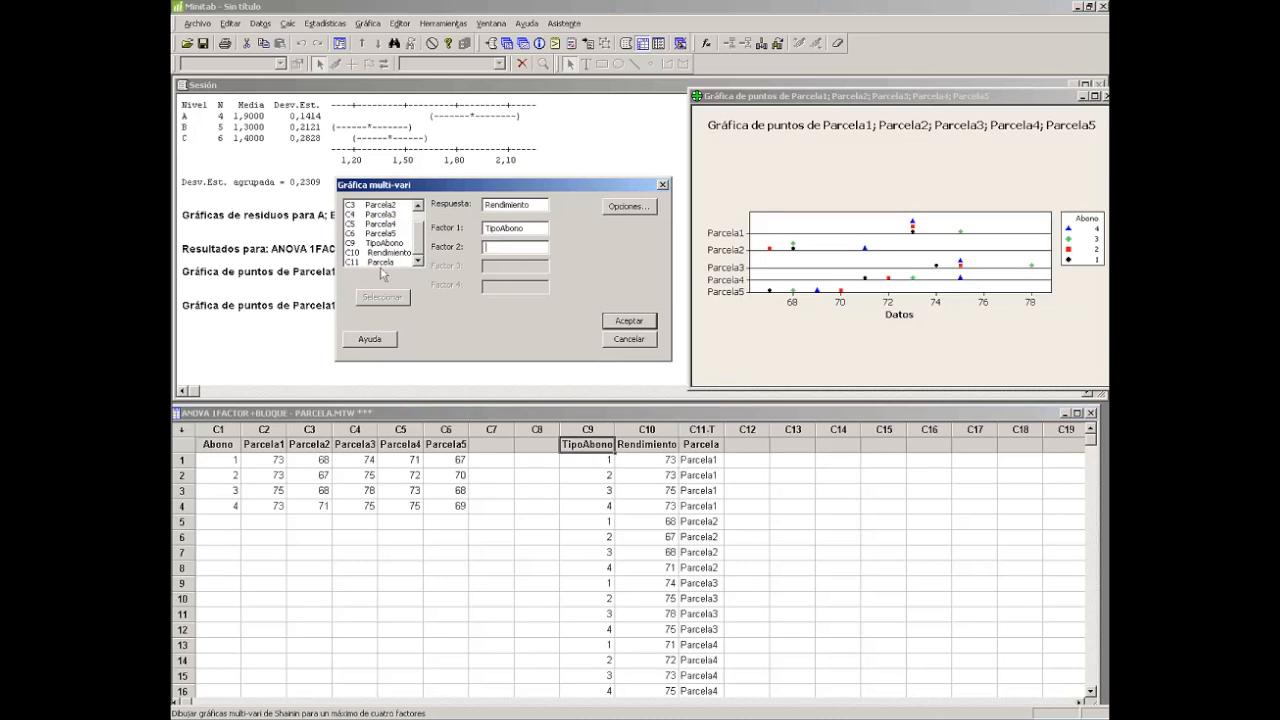
{"action": "double_click", "coordinate": [385, 262]}
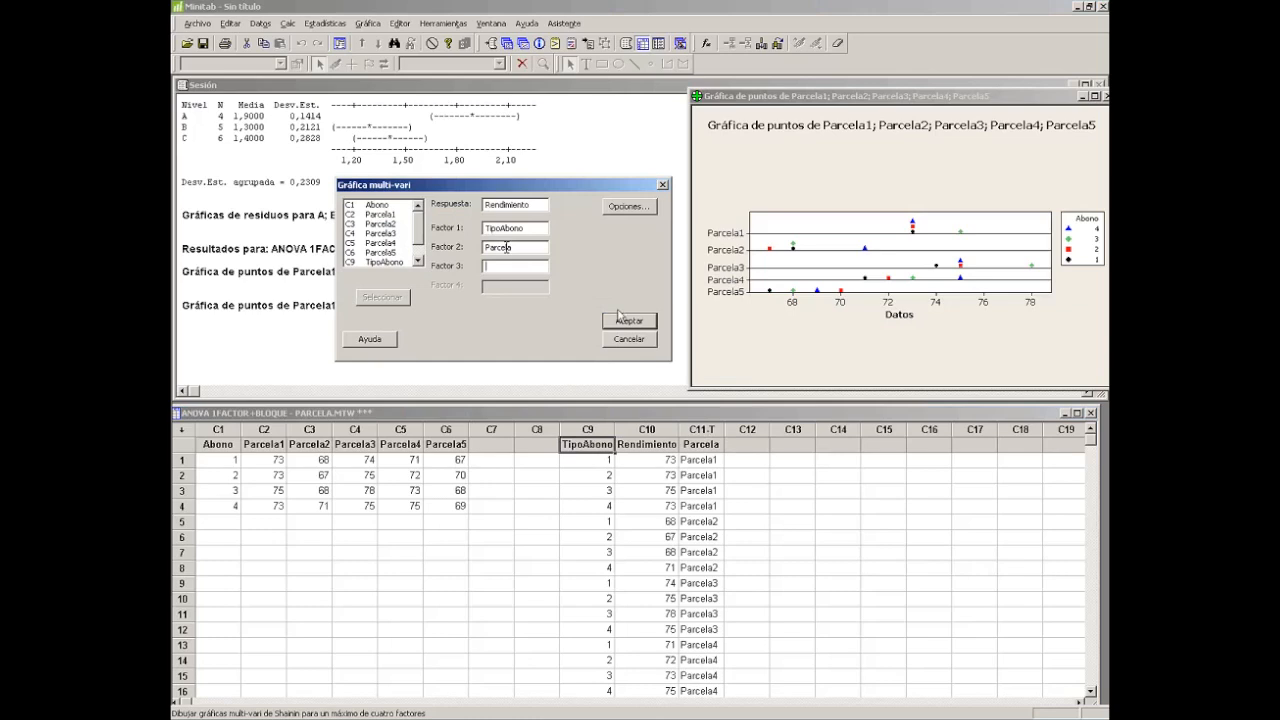
{"action": "left_click", "coordinate": [625, 320]}
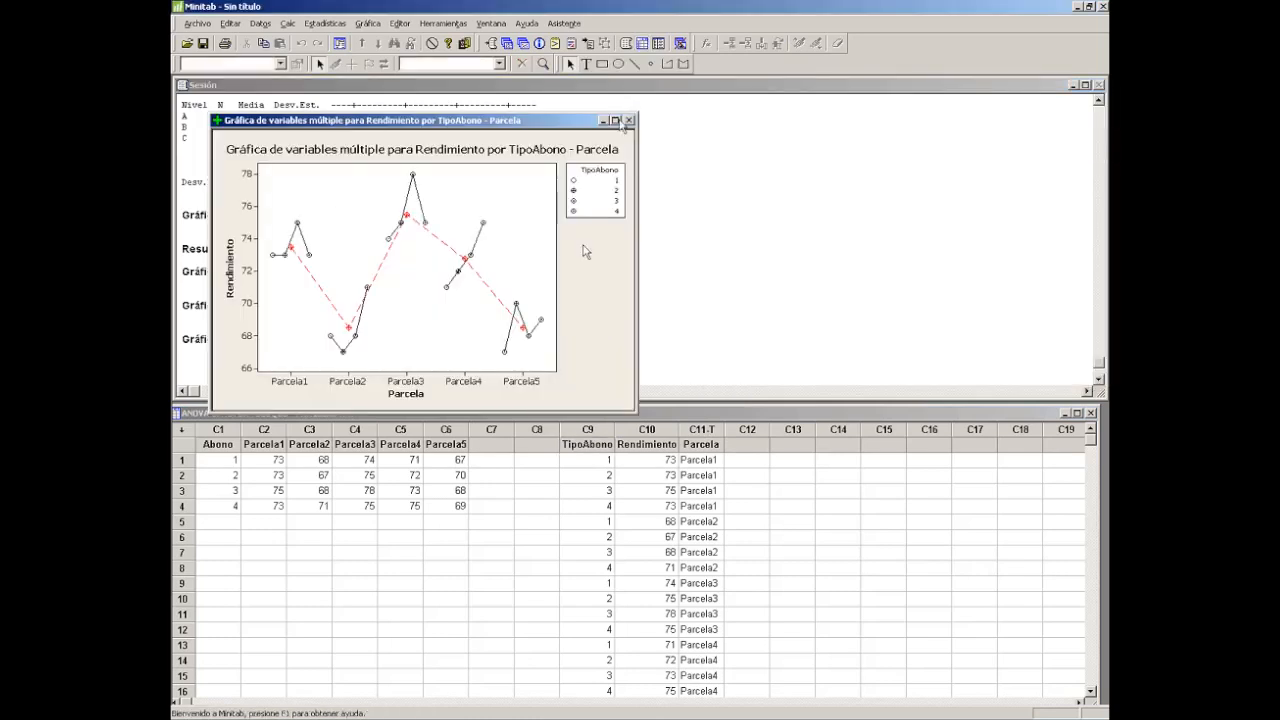
{"action": "left_click", "coordinate": [616, 120]}
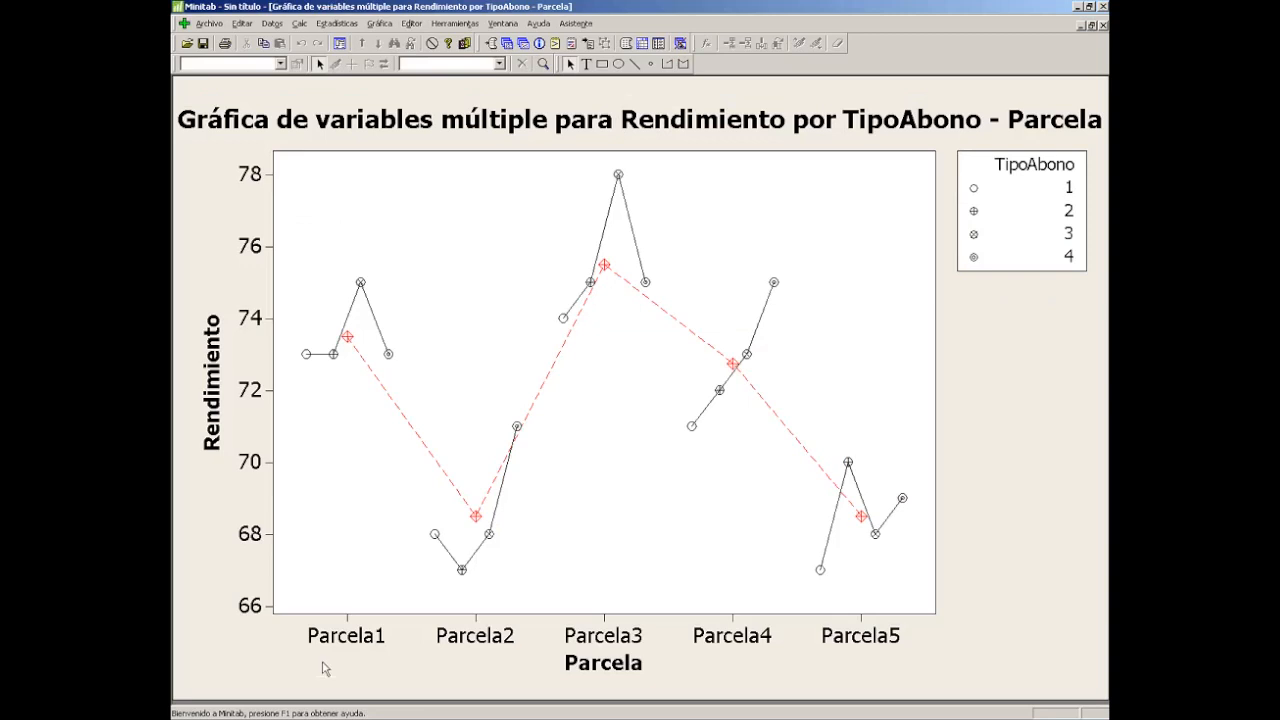
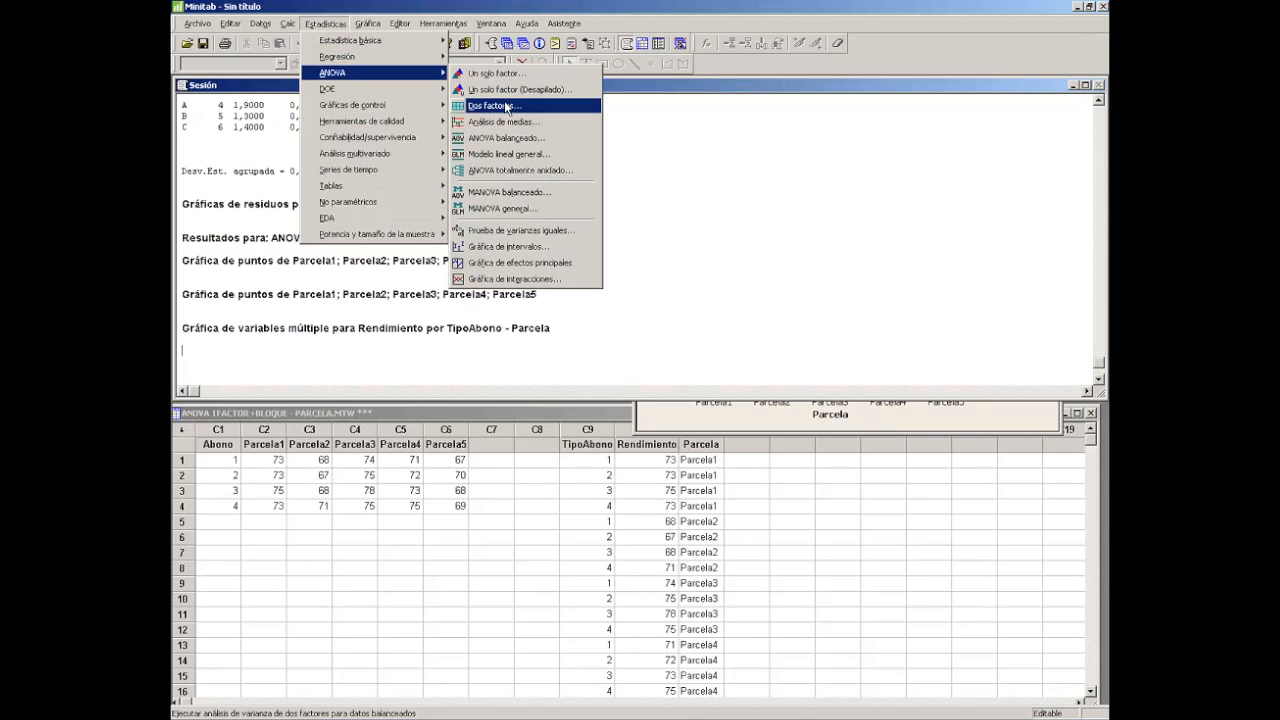
Set up a two-factor ANOVA with Rendimiento as response, Parcela as row factor and TipoAbono as column factor.
{"action": "left_click", "coordinate": [507, 106]}
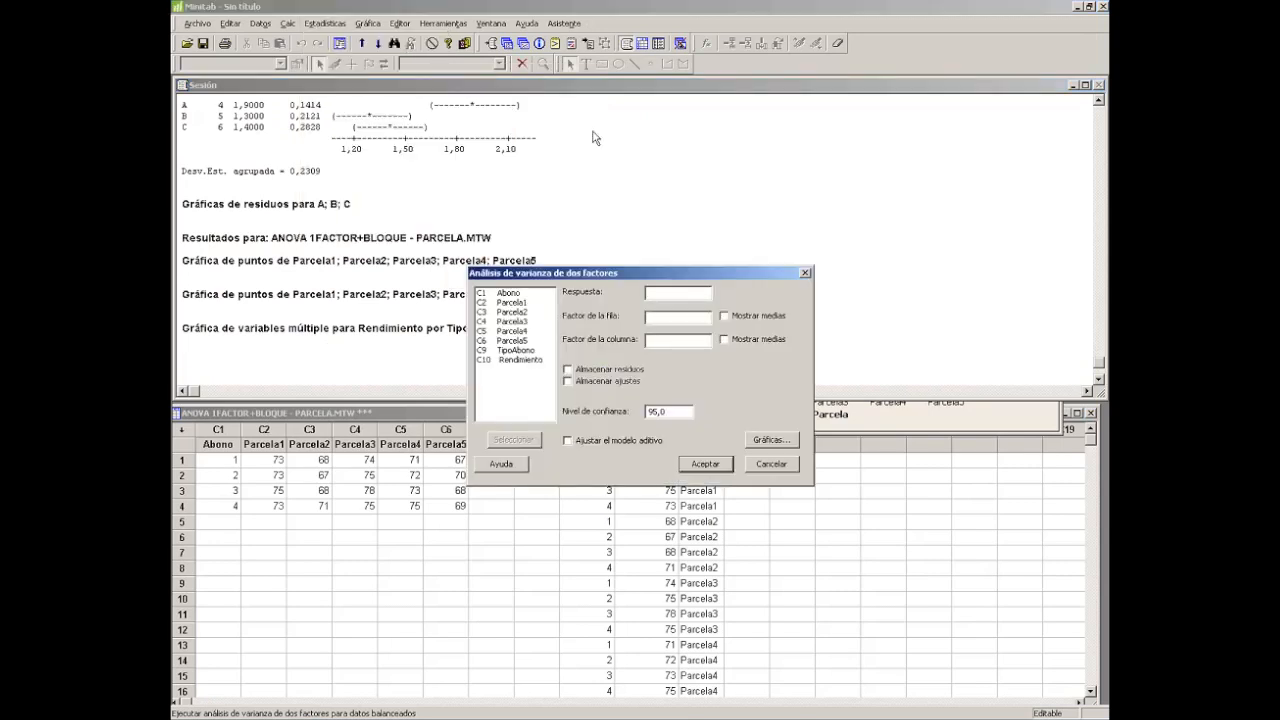
{"action": "left_click_drag", "start_coordinate": [592, 267], "coordinate": [449, 164]}
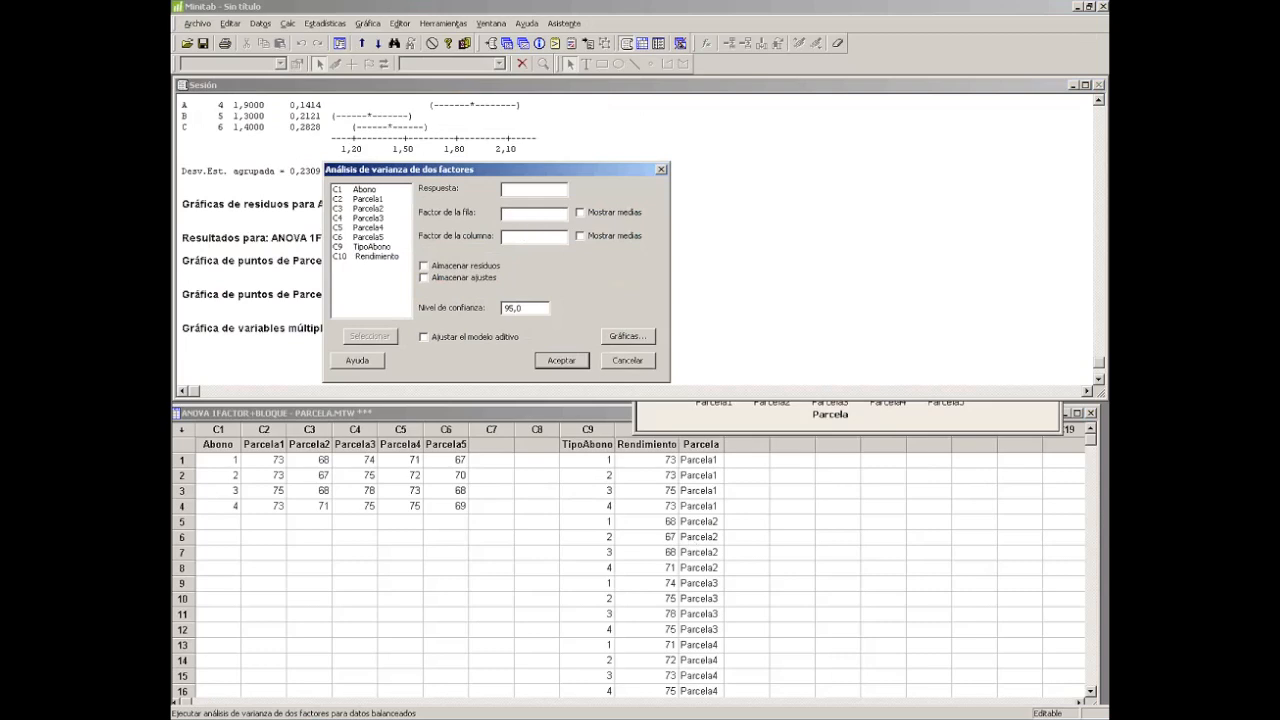
{"action": "double_click", "coordinate": [378, 258]}
{"action": "left_click", "coordinate": [524, 211]}
{"action": "double_click", "coordinate": [368, 265]}
{"action": "double_click", "coordinate": [370, 247]}
{"action": "left_click", "coordinate": [530, 210]}
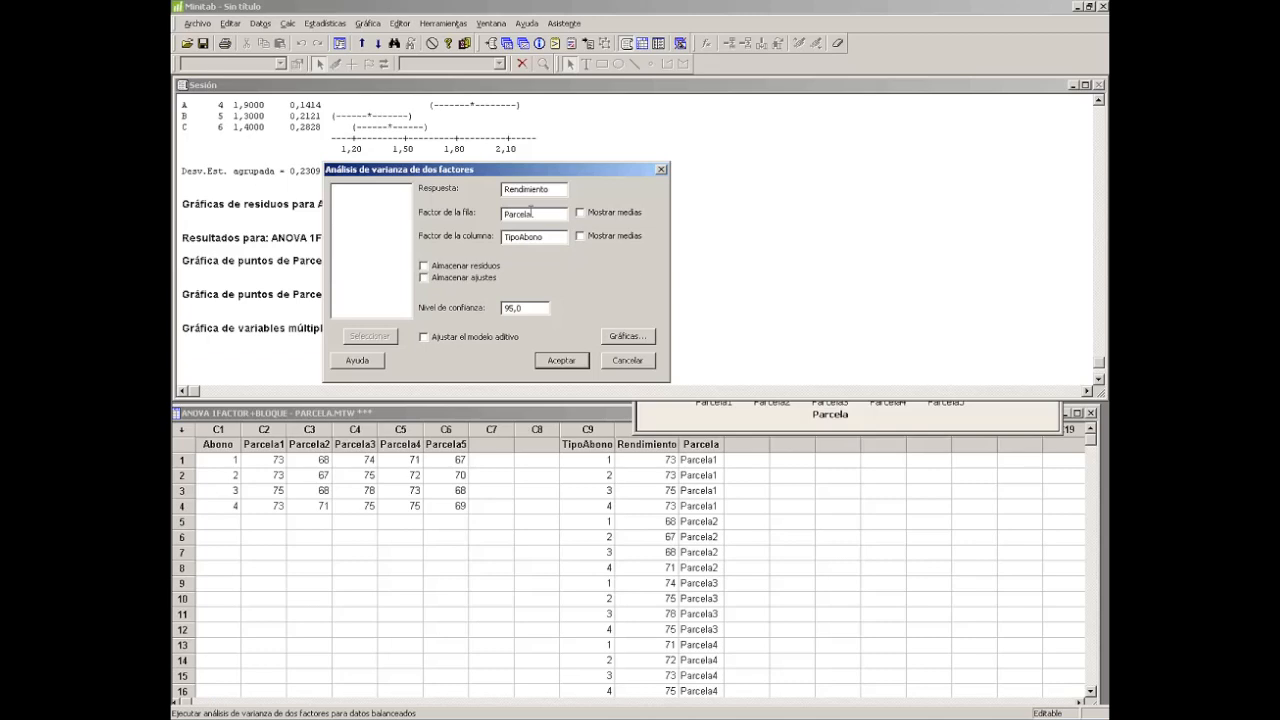
Show the means for both factors, choose four-in-one residual plots and run the two-factor ANOVA.
{"action": "left_click", "coordinate": [581, 237]}
{"action": "left_click", "coordinate": [617, 338]}
{"action": "left_click", "coordinate": [596, 393]}
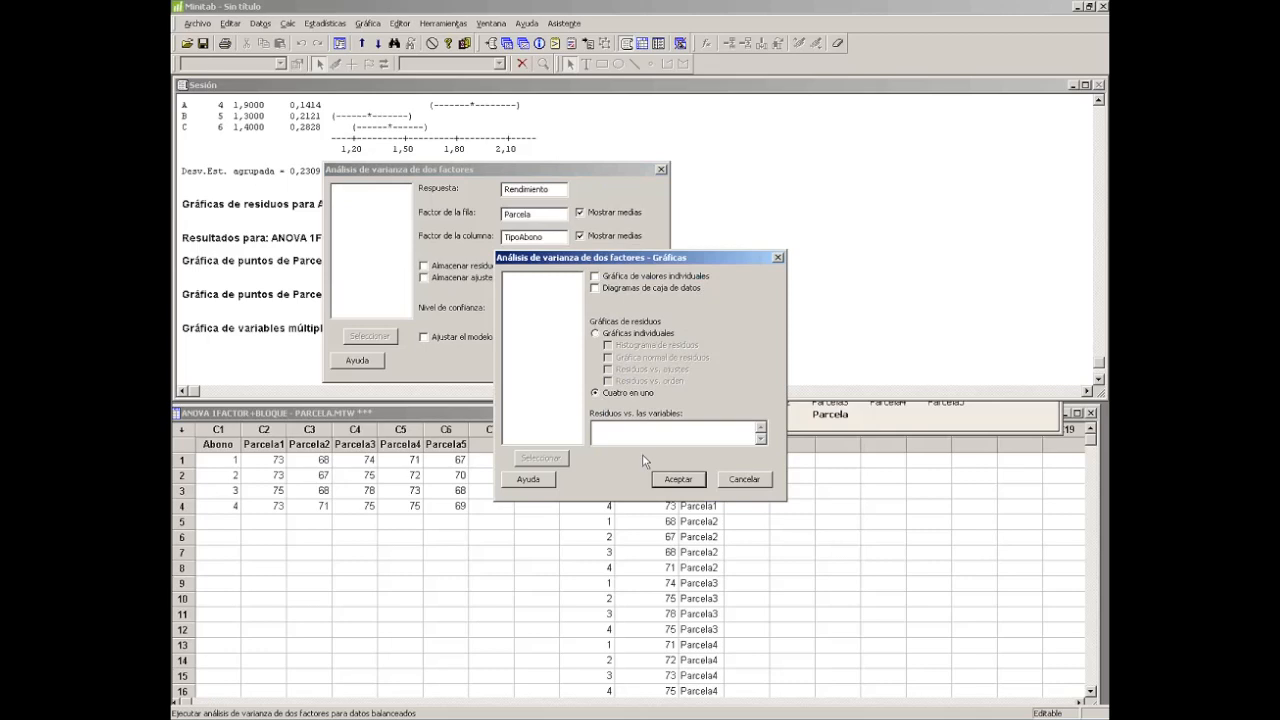
{"action": "left_click_drag", "start_coordinate": [566, 259], "coordinate": [740, 225]}
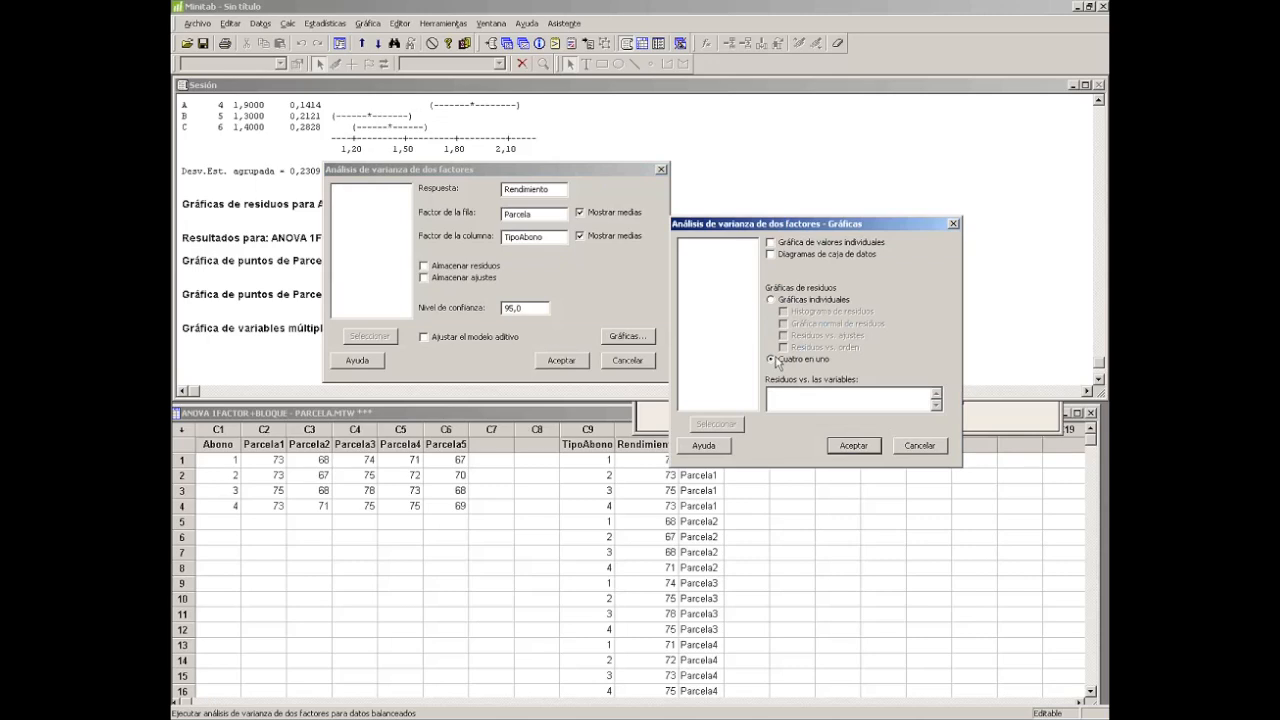
{"action": "left_click", "coordinate": [852, 447]}
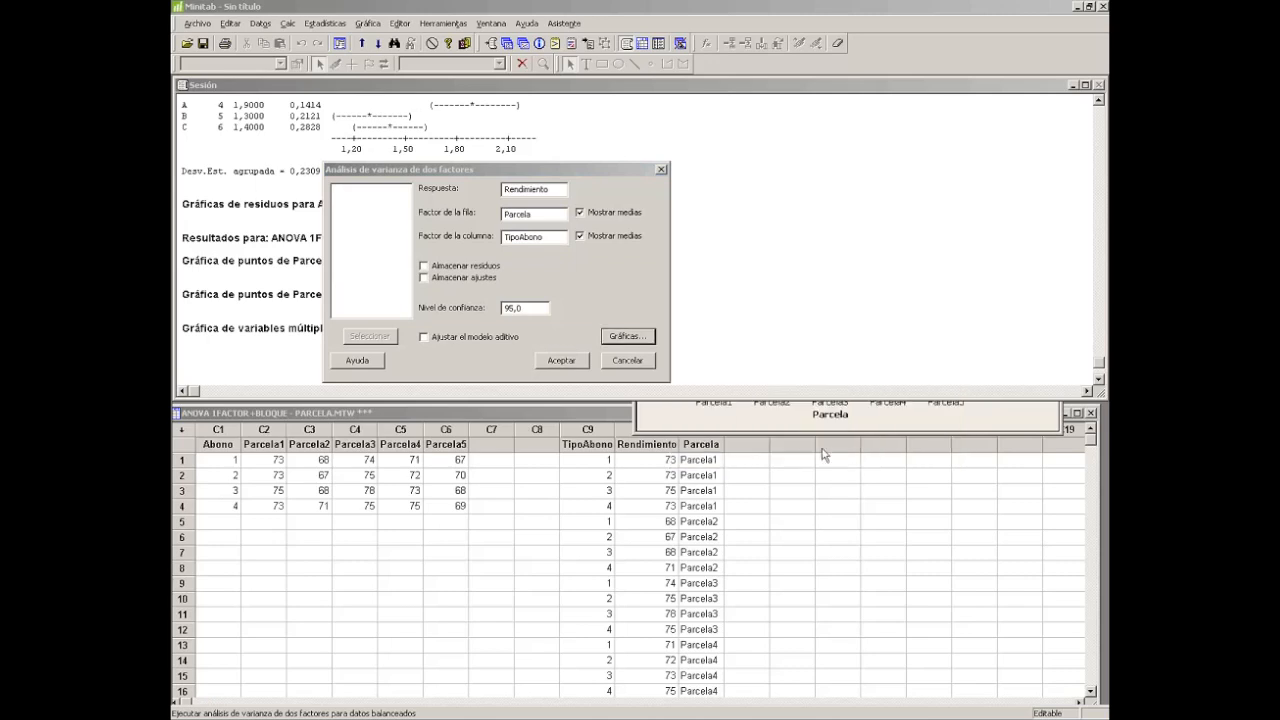
{"action": "left_click", "coordinate": [558, 362]}
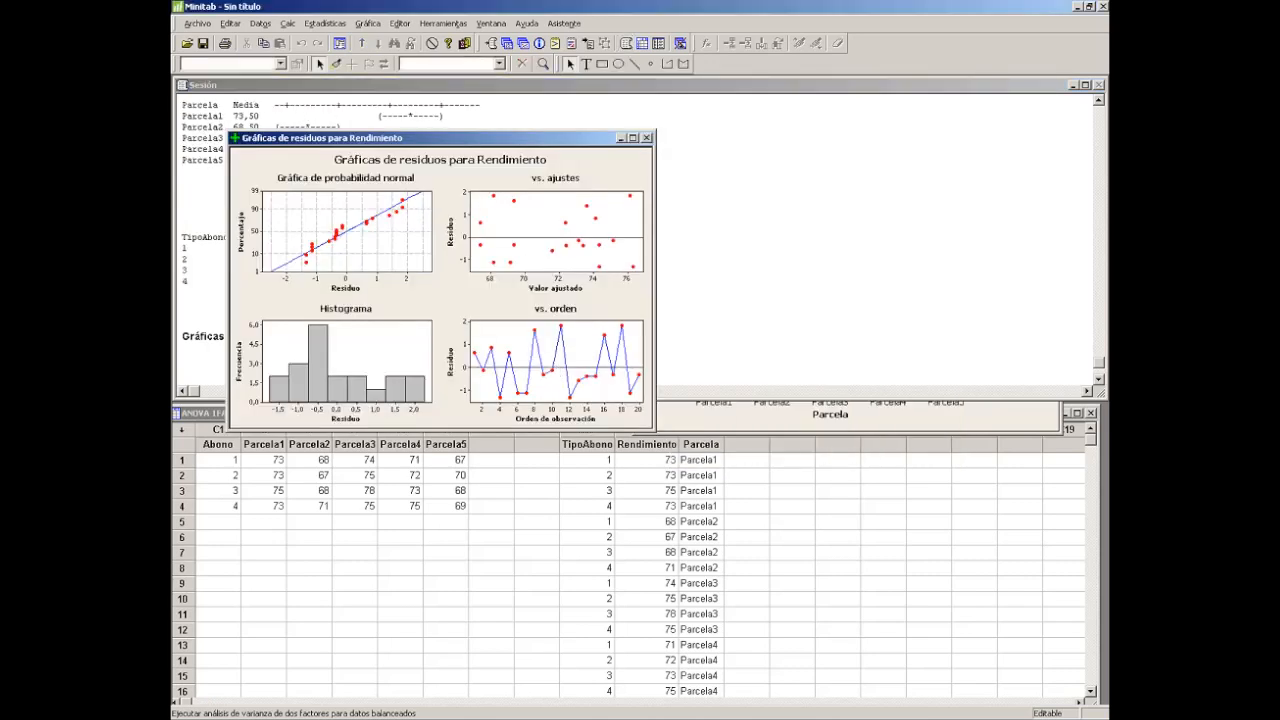
Move the residual plots aside and enlarge the Session window to examine the two-factor ANOVA table and the confidence intervals.
{"action": "left_click_drag", "start_coordinate": [379, 141], "coordinate": [836, 180]}
{"action": "left_click", "coordinate": [366, 268]}
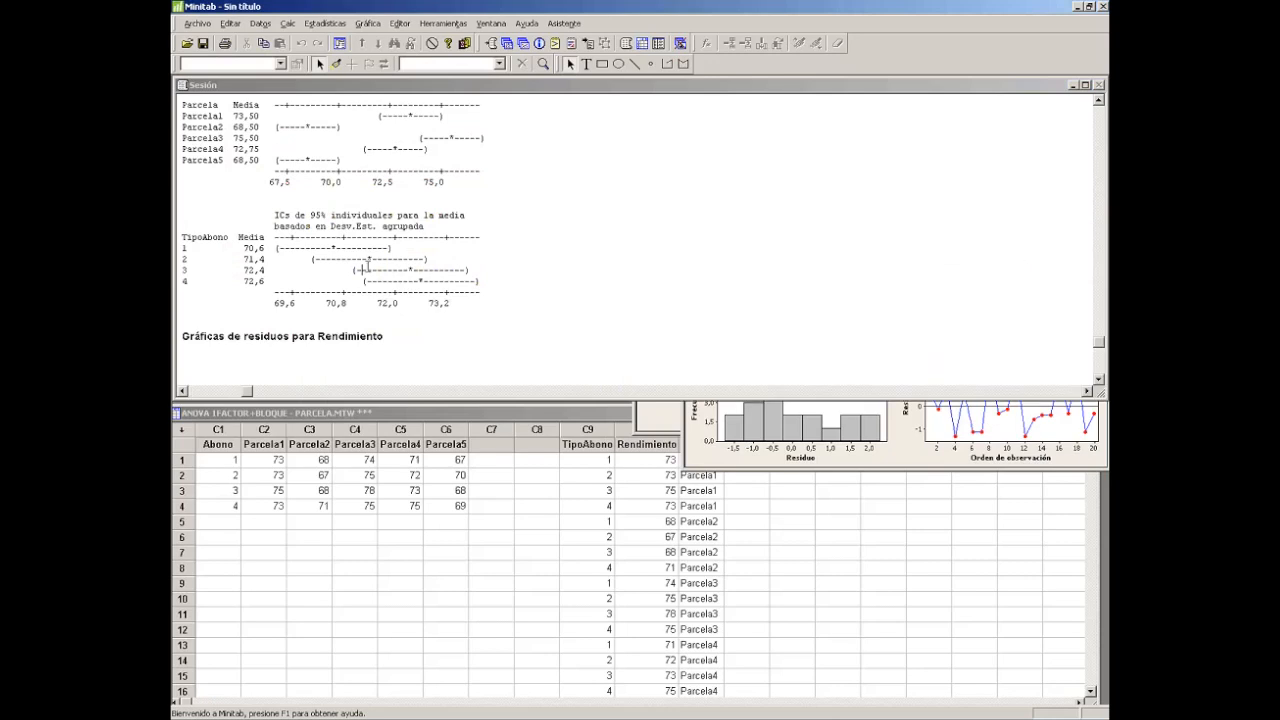
{"action": "scroll", "coordinate": [375, 269], "scroll_direction": "up", "scroll_amount": 2}
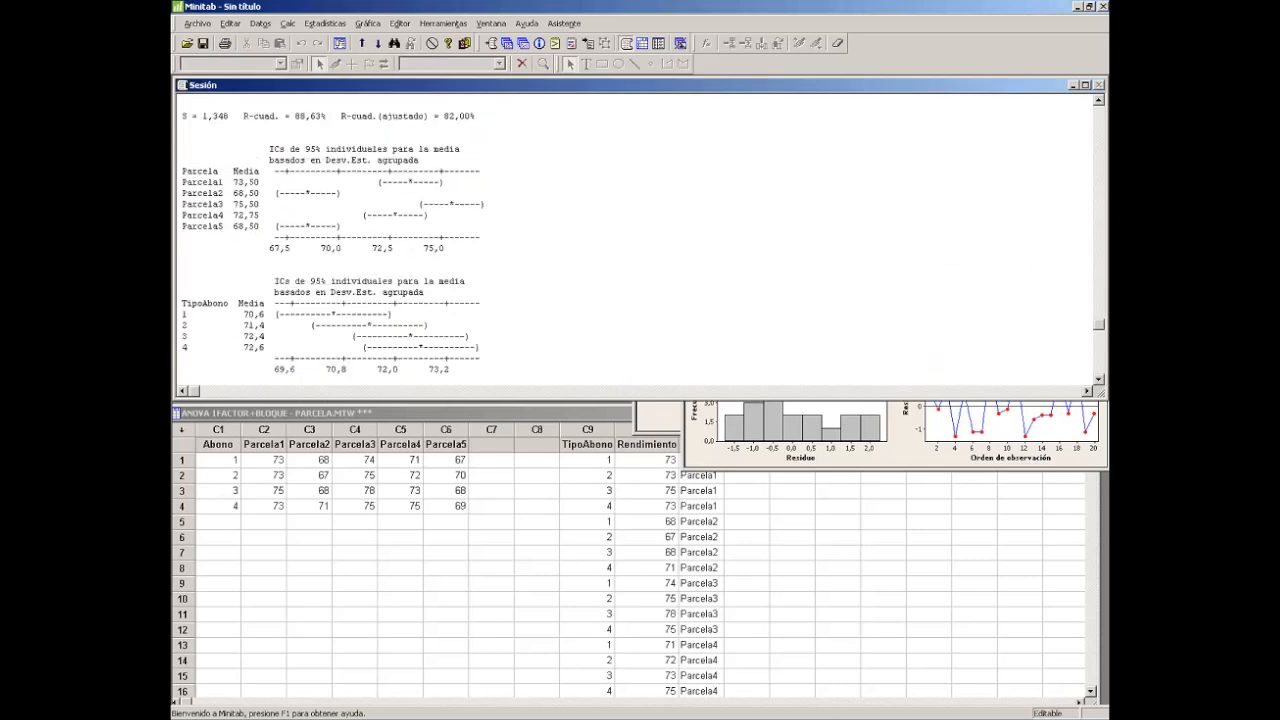
{"action": "left_click_drag", "start_coordinate": [446, 399], "coordinate": [445, 662]}
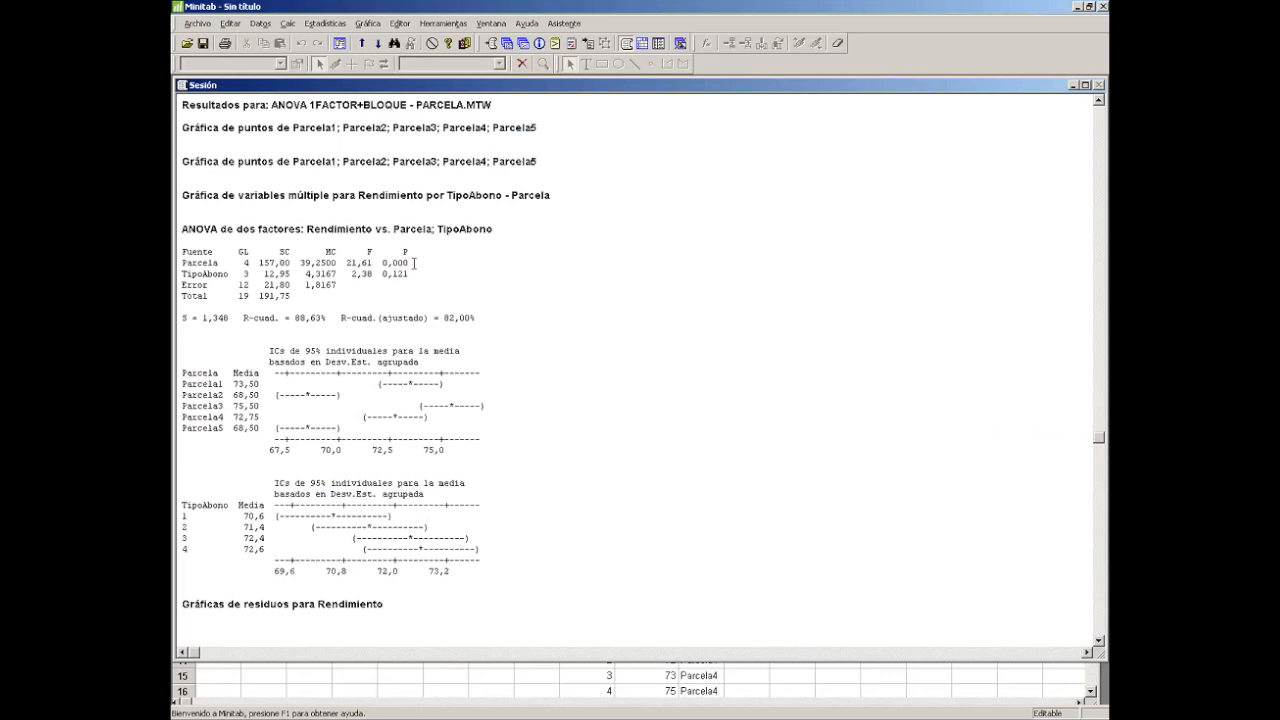
{"action": "scroll", "coordinate": [414, 274], "scroll_direction": "right", "scroll_amount": 1}
Shrink the Session window, examine the four residual plots for Rendimiento and minimize their window.
{"action": "left_click_drag", "start_coordinate": [560, 660], "coordinate": [556, 371]}
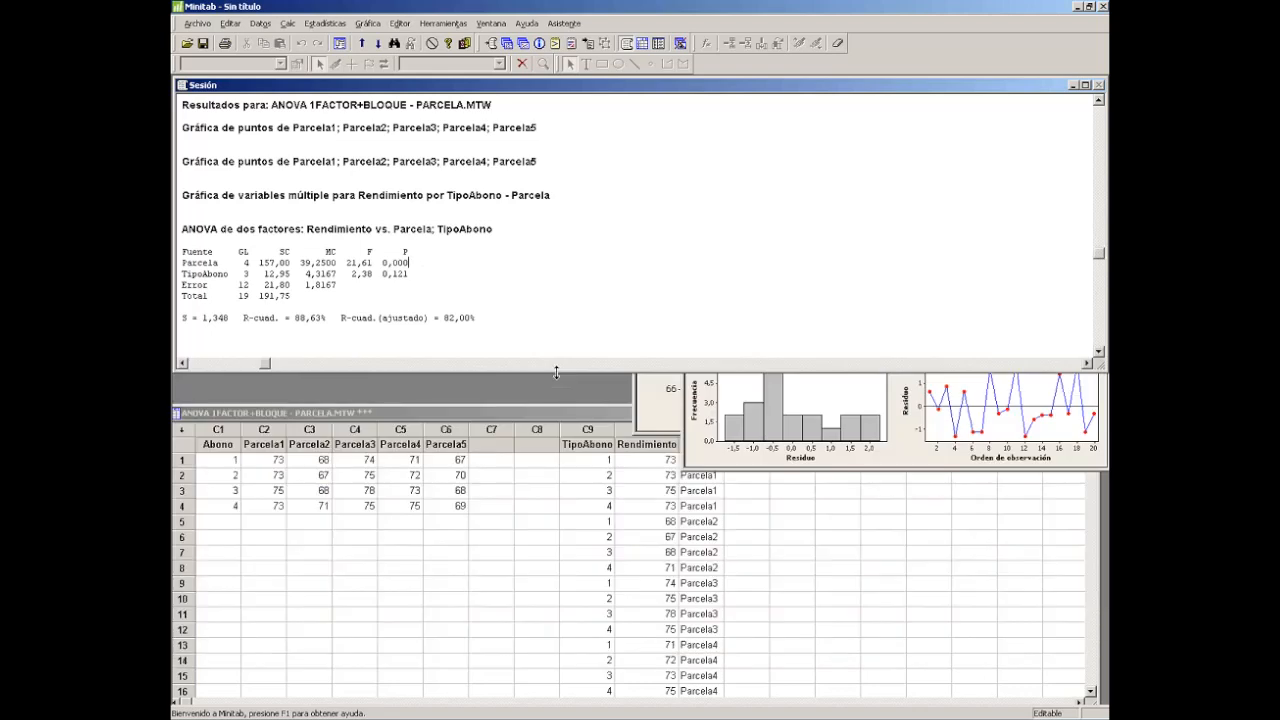
{"action": "left_click", "coordinate": [805, 452]}
{"action": "left_click_drag", "start_coordinate": [757, 179], "coordinate": [490, 186]}
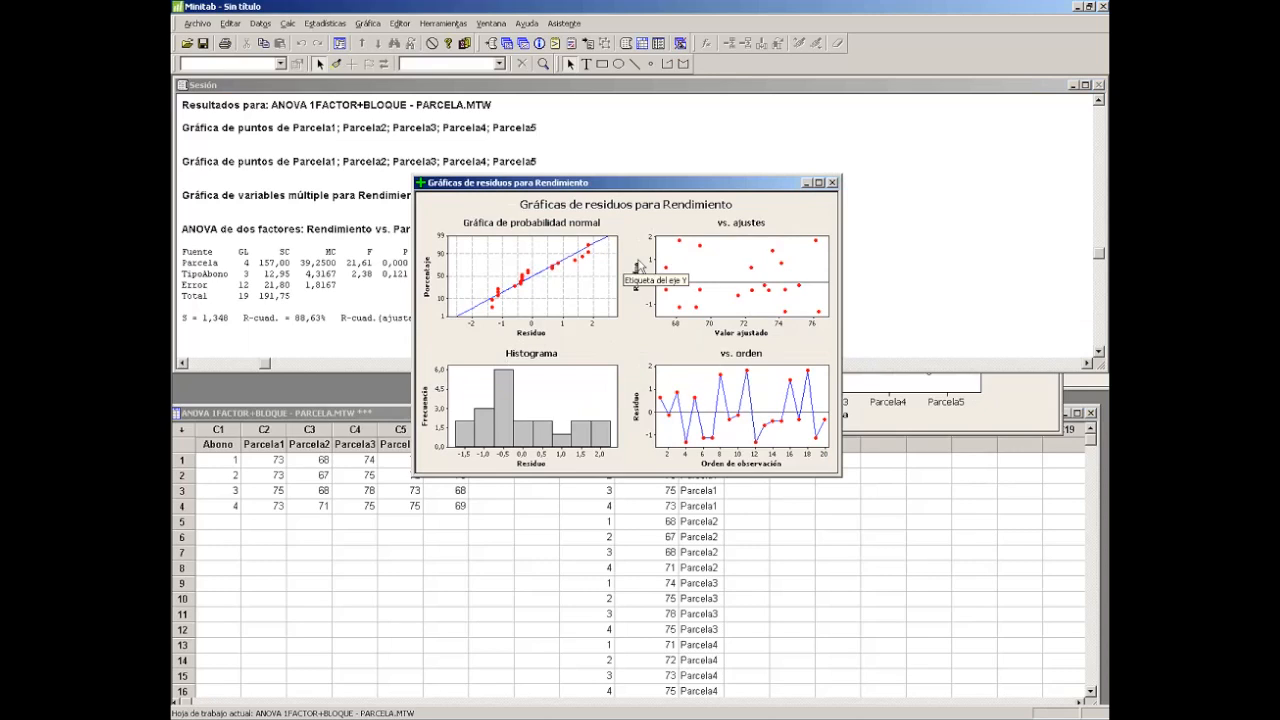
{"action": "left_click", "coordinate": [808, 183]}
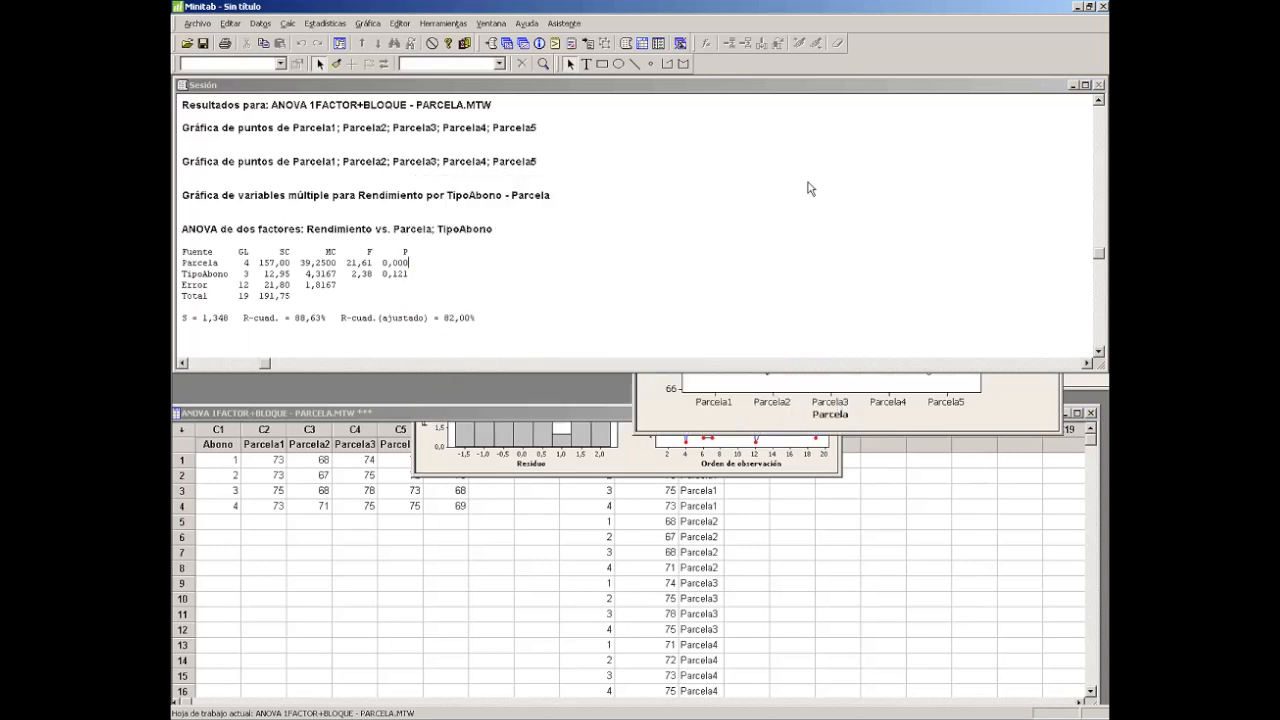
Review the multi-vari chart alongside the Abono layout on slide 4 of Parcelas.pptx in PowerPoint, and return to Minitab.
{"action": "left_click", "coordinate": [817, 419]}
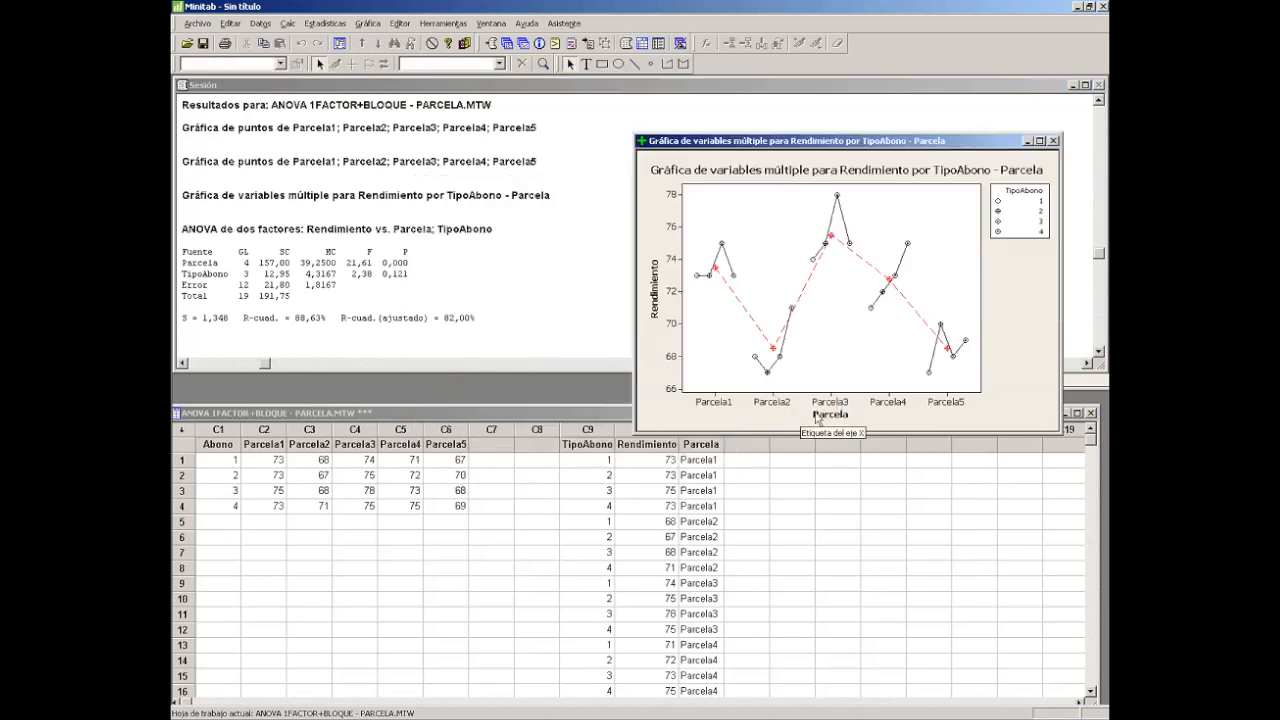
{"action": "left_click_drag", "start_coordinate": [735, 146], "coordinate": [465, 240]}
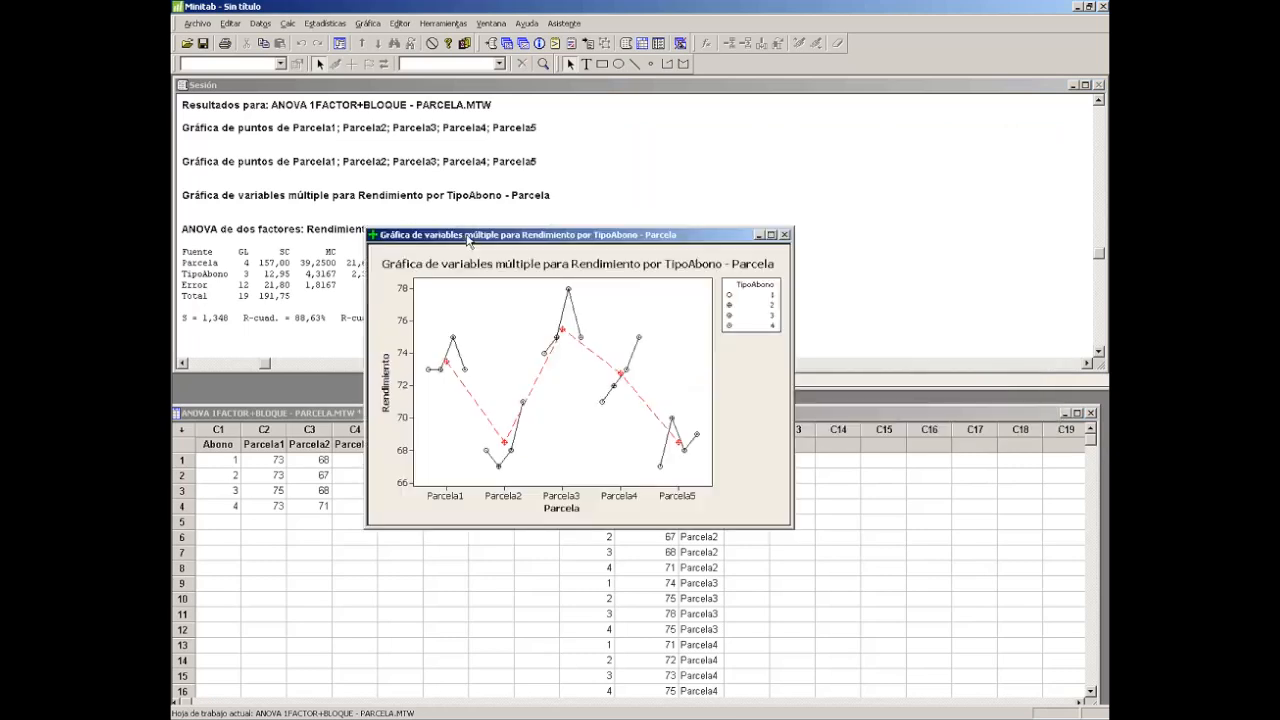
{"action": "left_click", "coordinate": [338, 719]}
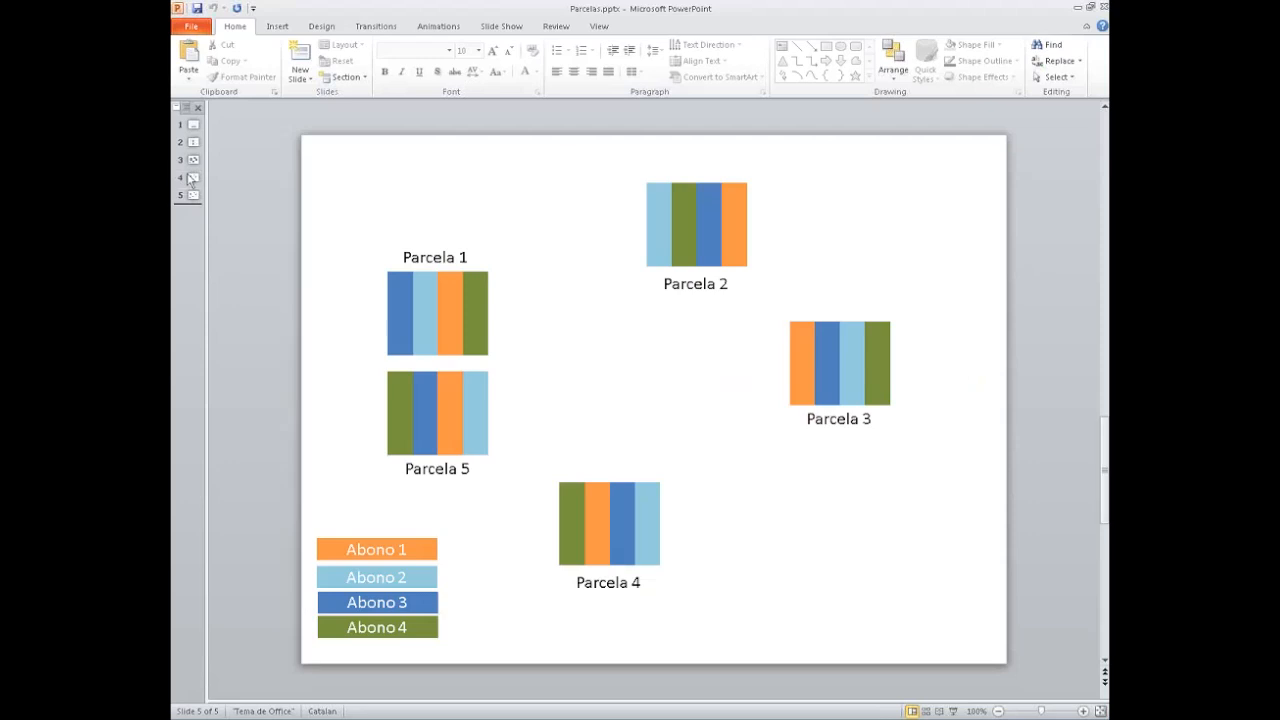
{"action": "left_click", "coordinate": [192, 178]}
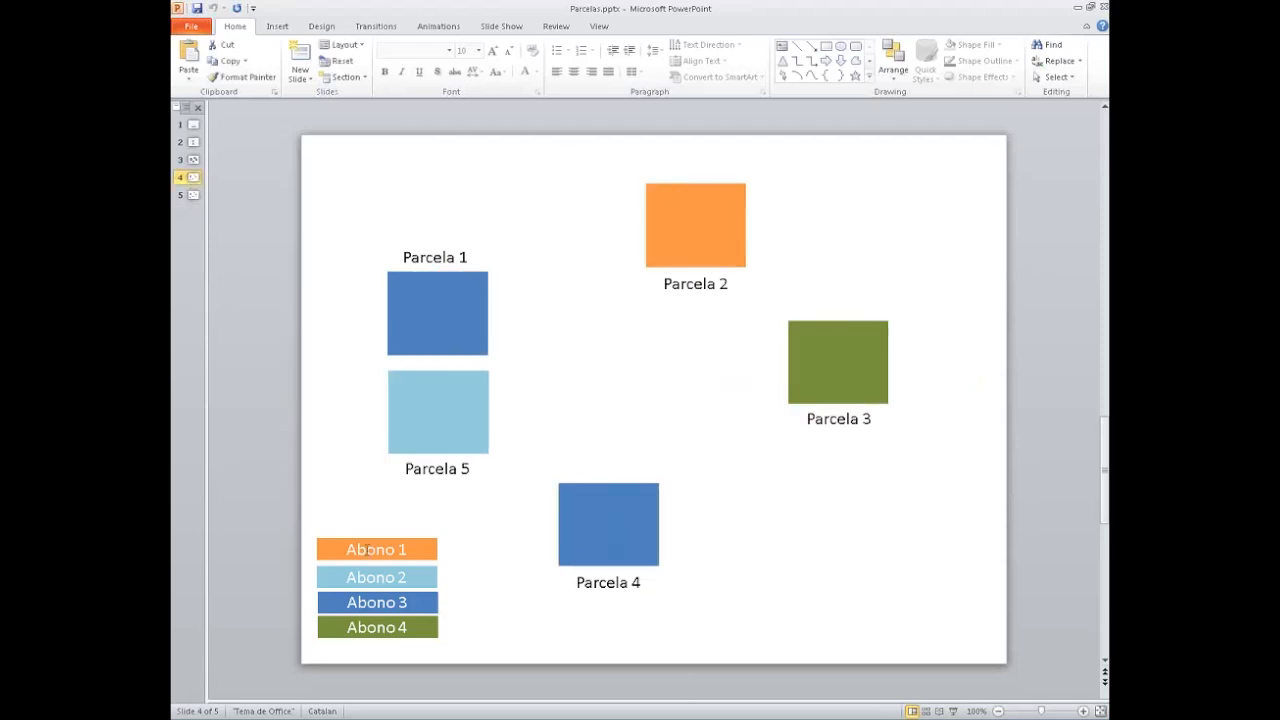
{"action": "key", "text": "alt+Tab"}
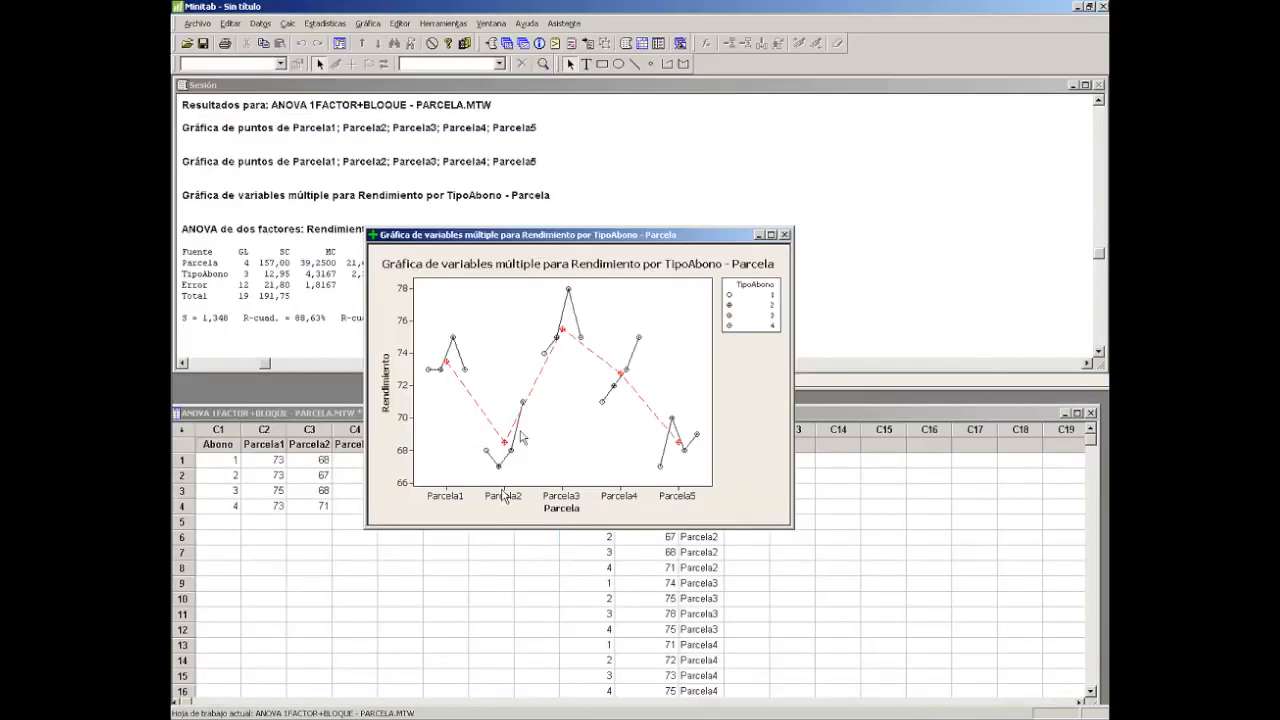
{"action": "mouse_move", "coordinate": [487, 454]}
Close the multi-vari chart and the PARCELA worksheet without saving it.
{"action": "left_click", "coordinate": [785, 234]}
{"action": "left_click", "coordinate": [653, 399]}
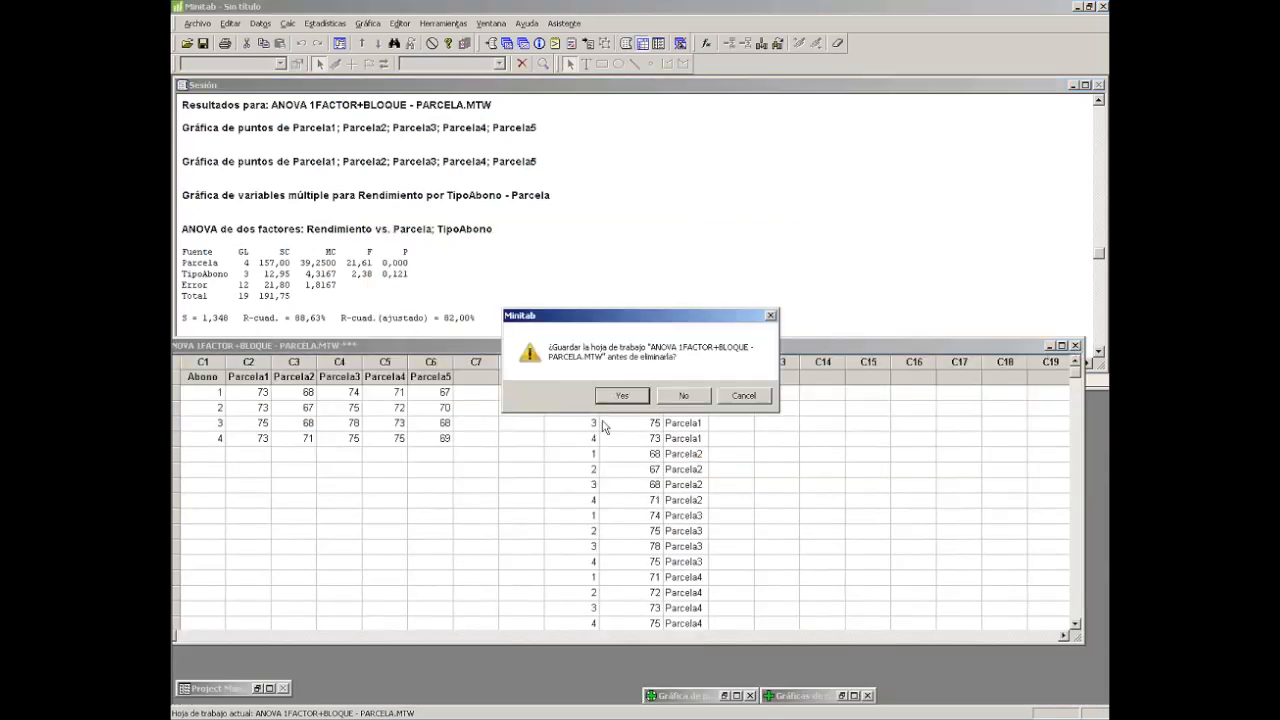
{"action": "left_click", "coordinate": [684, 396]}
Open the worksheet ANOVA 1Factor+Bloque -OPERARIOS.mtw from the ANOVA folder.
{"action": "left_click", "coordinate": [198, 23]}
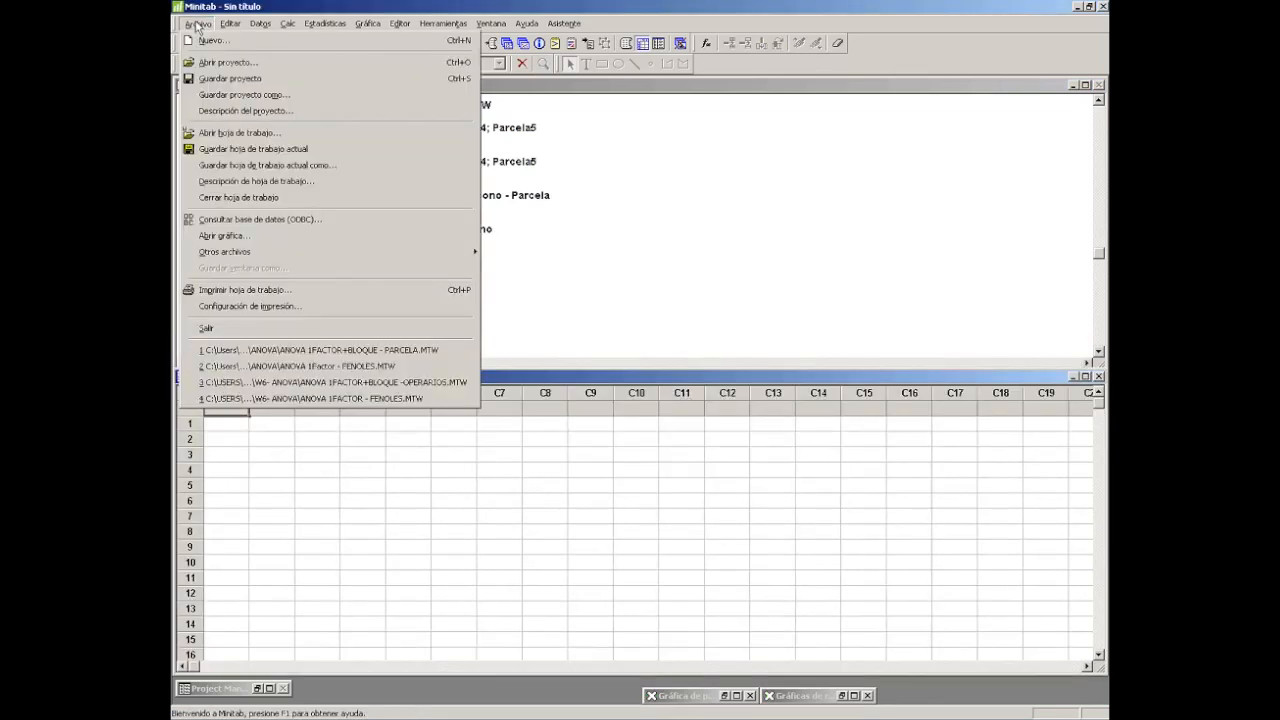
{"action": "left_click", "coordinate": [212, 133]}
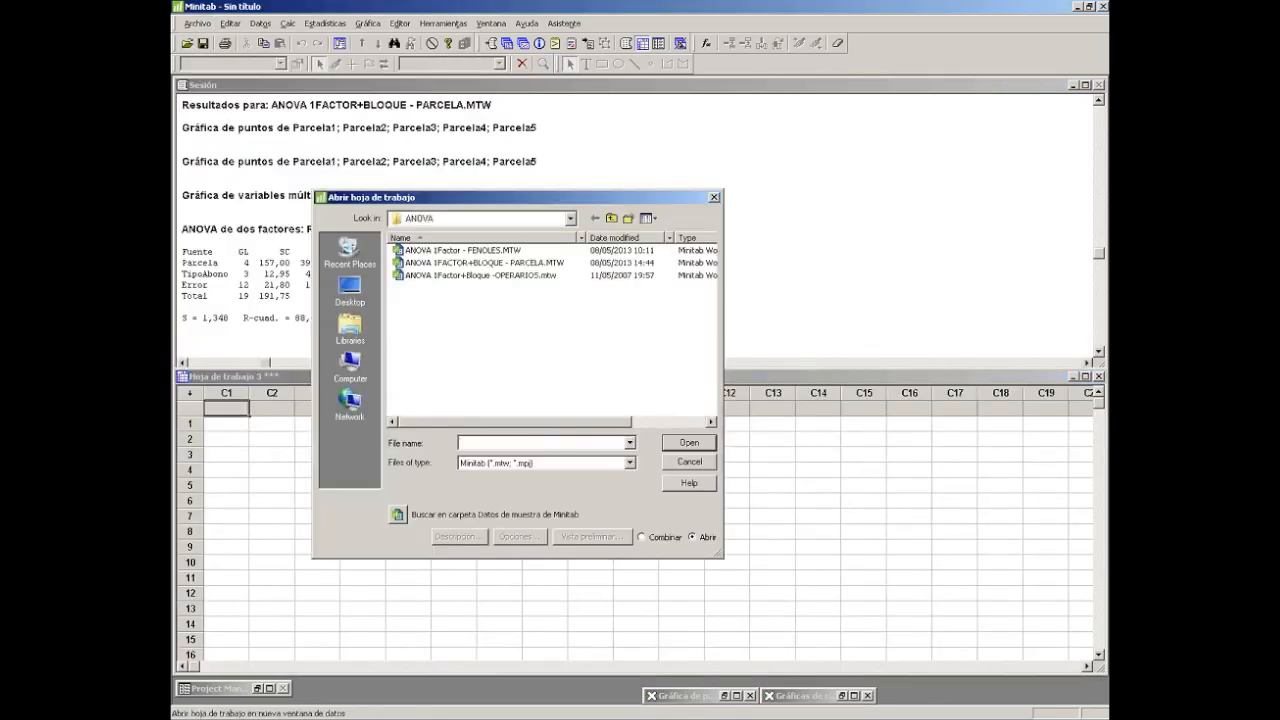
{"action": "double_click", "coordinate": [480, 275]}
Name three empty worksheet columns: C10 Rendimiento, C11 DiaS and C12 Operario.
{"action": "left_click", "coordinate": [672, 404]}
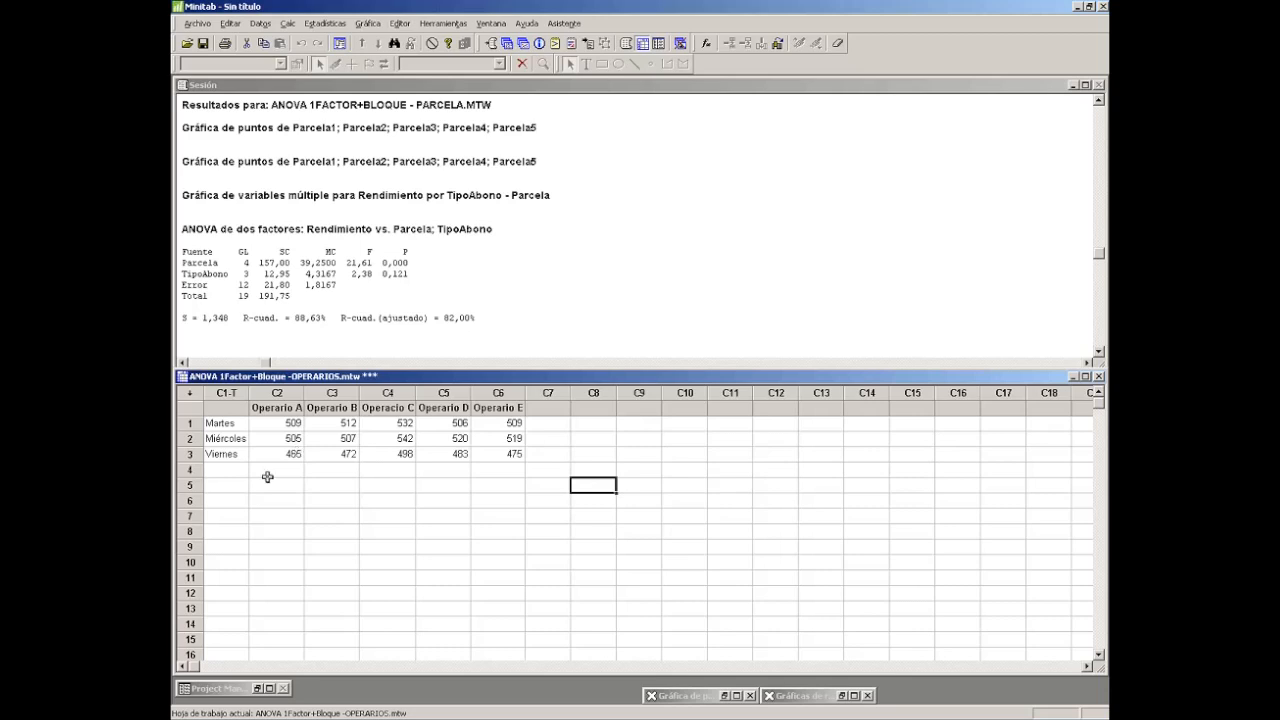
{"action": "left_click", "coordinate": [681, 410]}
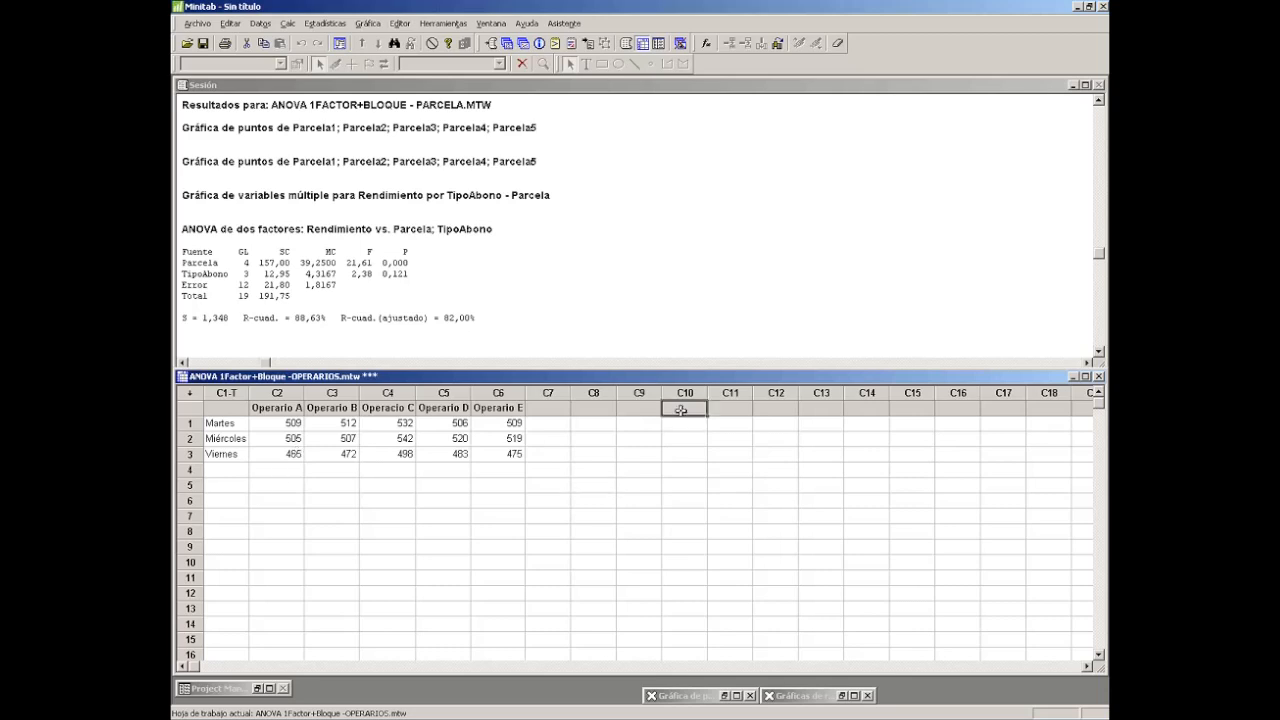
{"action": "type", "text": "Rendimient"}
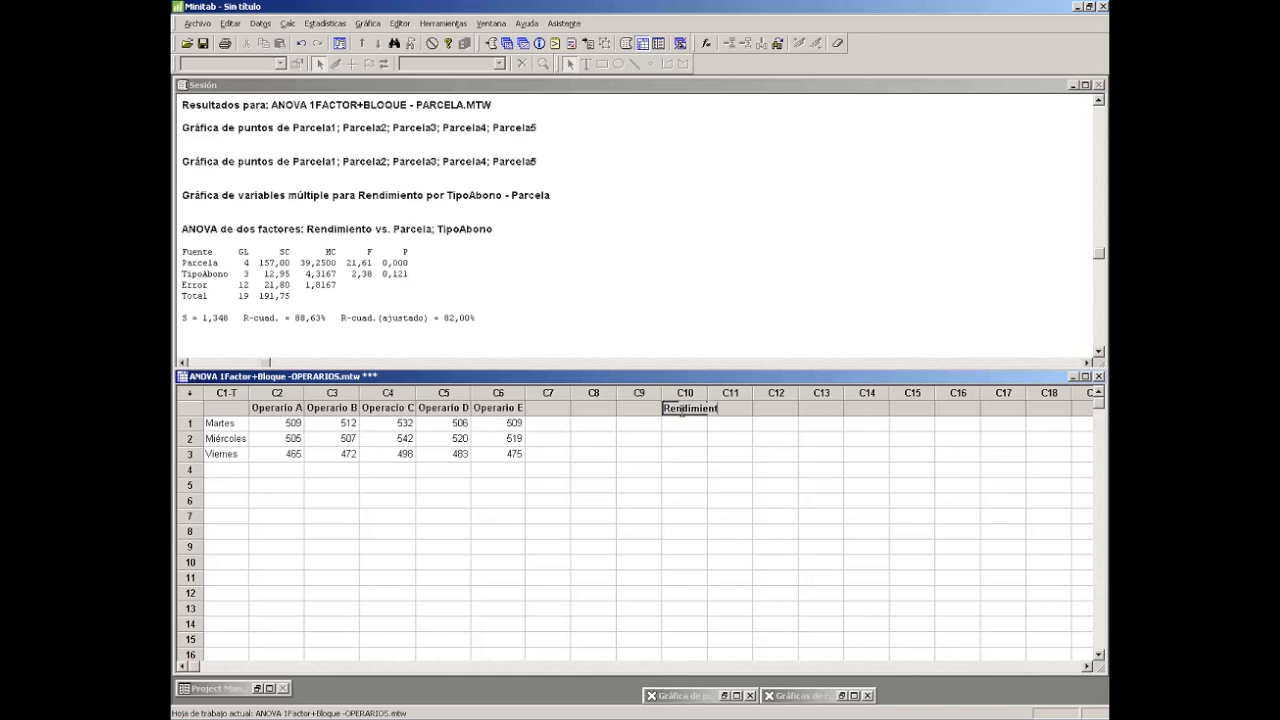
{"action": "type", "text": "o"}
{"action": "key", "text": "Tab"}
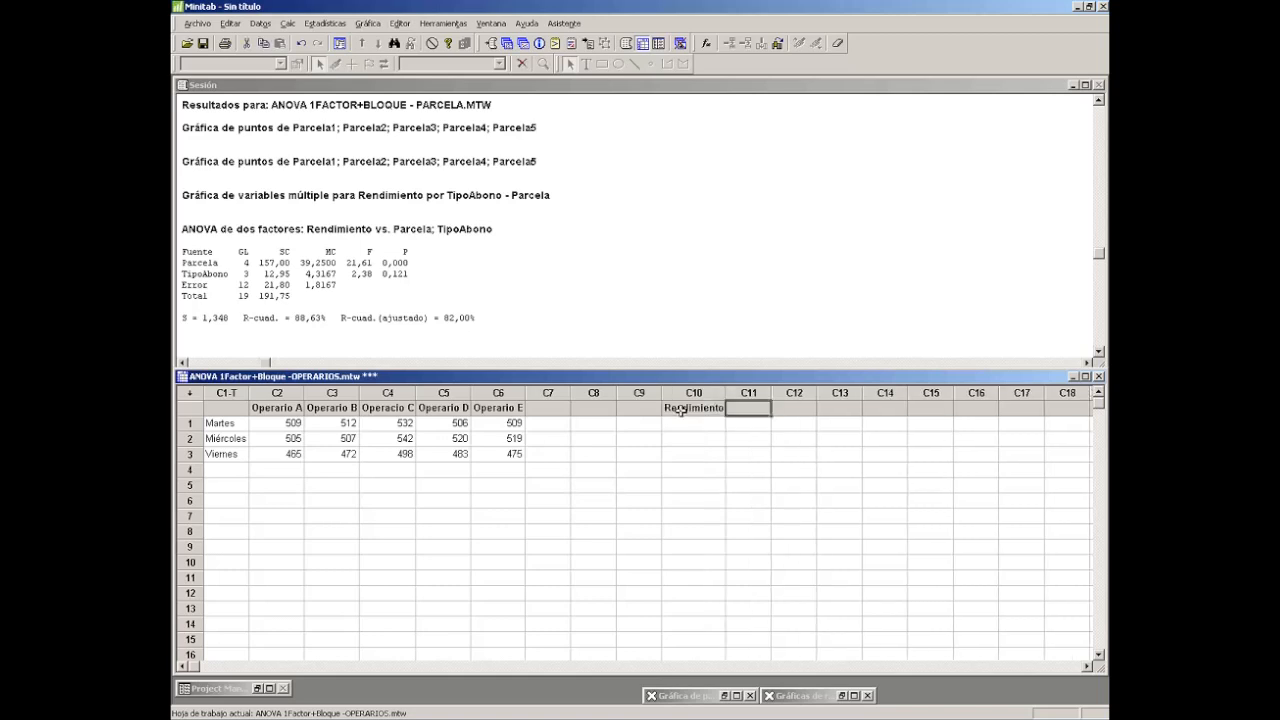
{"action": "type", "text": "DiaS"}
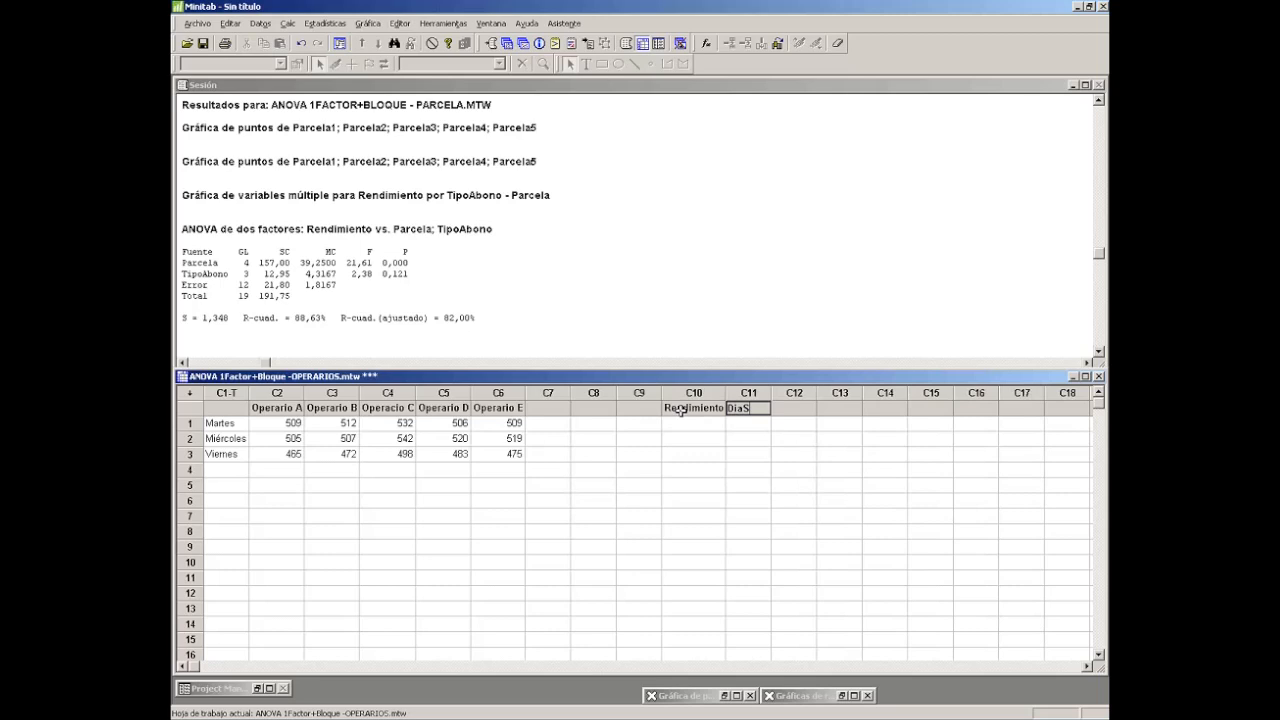
{"action": "left_click", "coordinate": [734, 423]}
{"action": "left_click", "coordinate": [795, 409]}
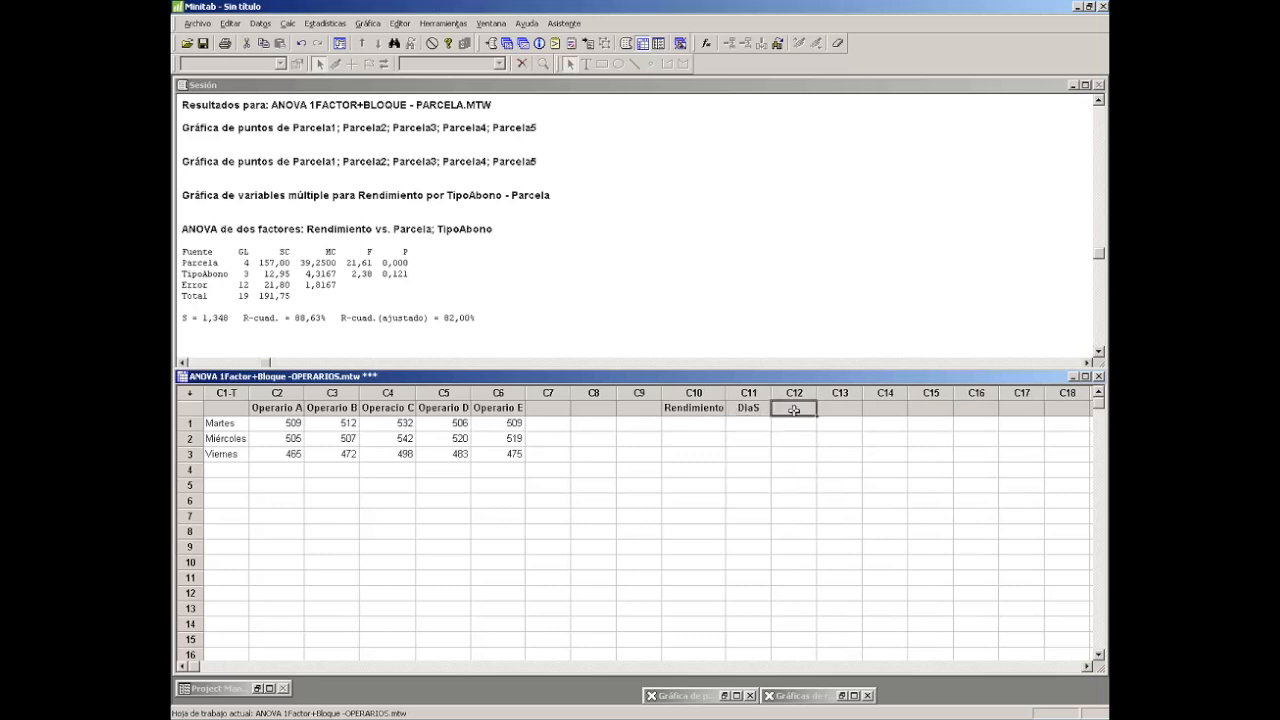
{"action": "type", "text": "Operario"}
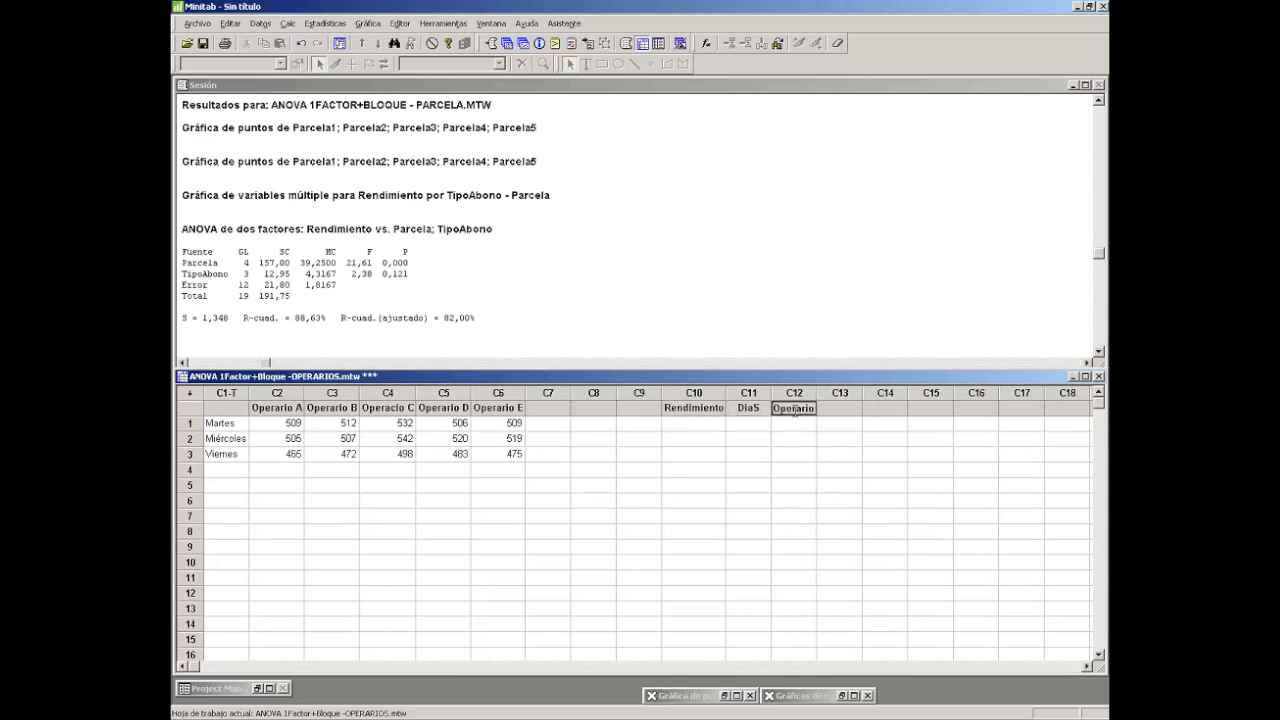
{"action": "left_click", "coordinate": [632, 438]}
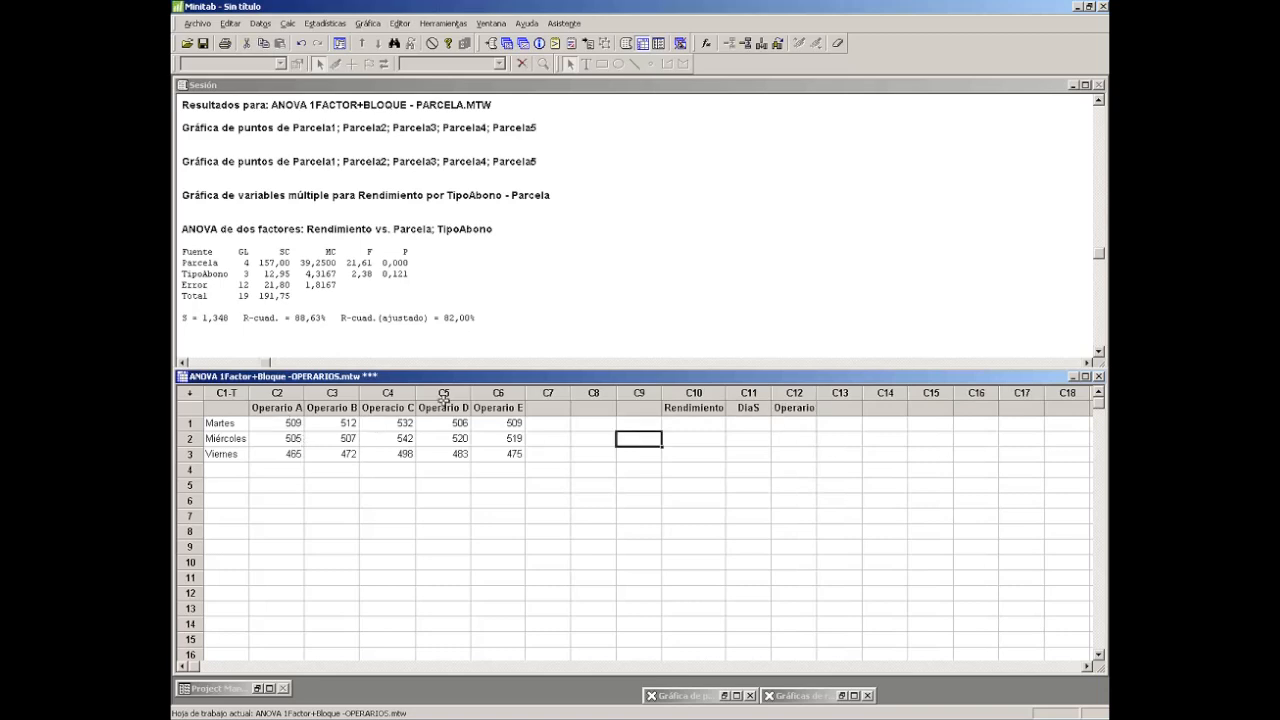
Start stacking columns and choose the five operator columns, C2 to C6, as the data to stack.
{"action": "left_click", "coordinate": [261, 23]}
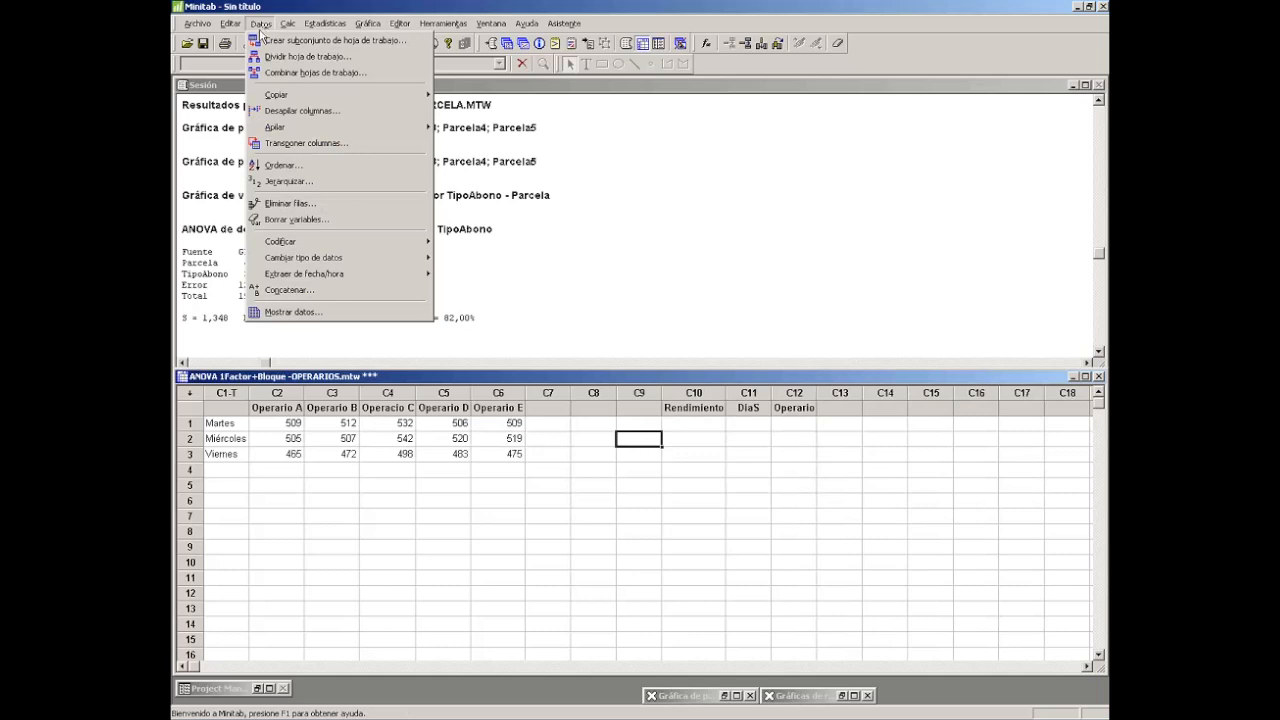
{"action": "mouse_move", "coordinate": [278, 130]}
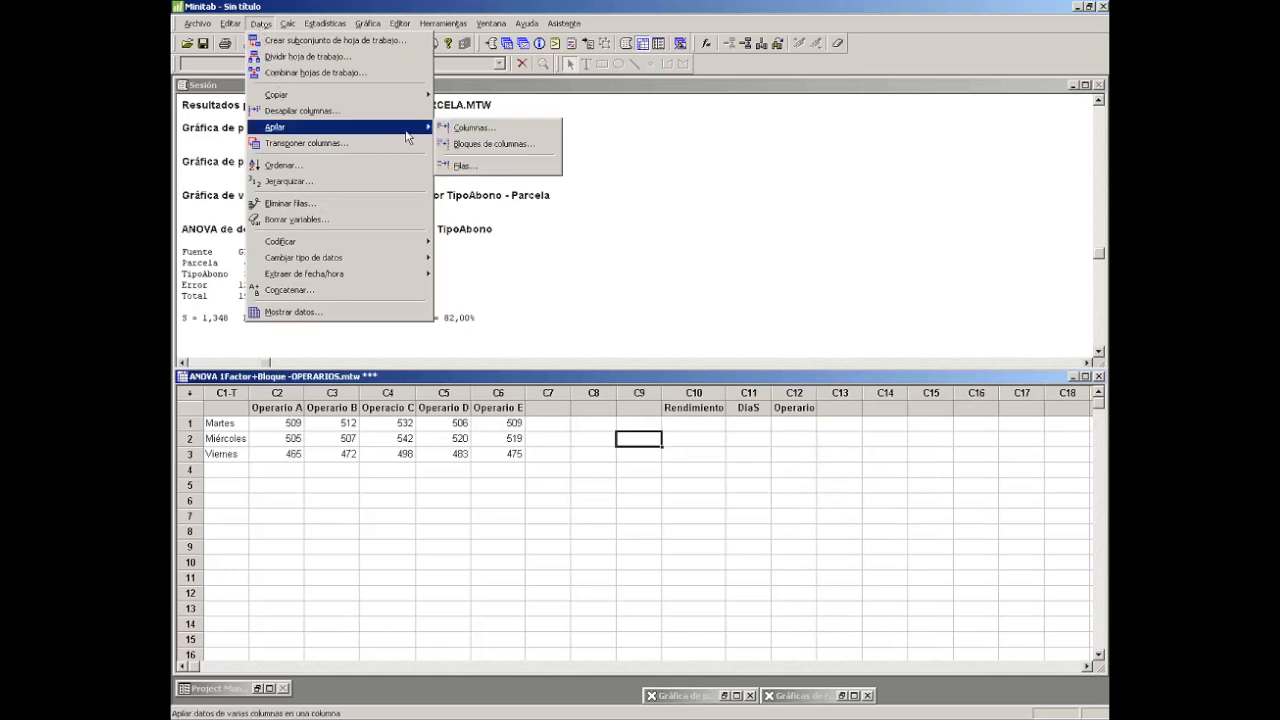
{"action": "left_click", "coordinate": [496, 130]}
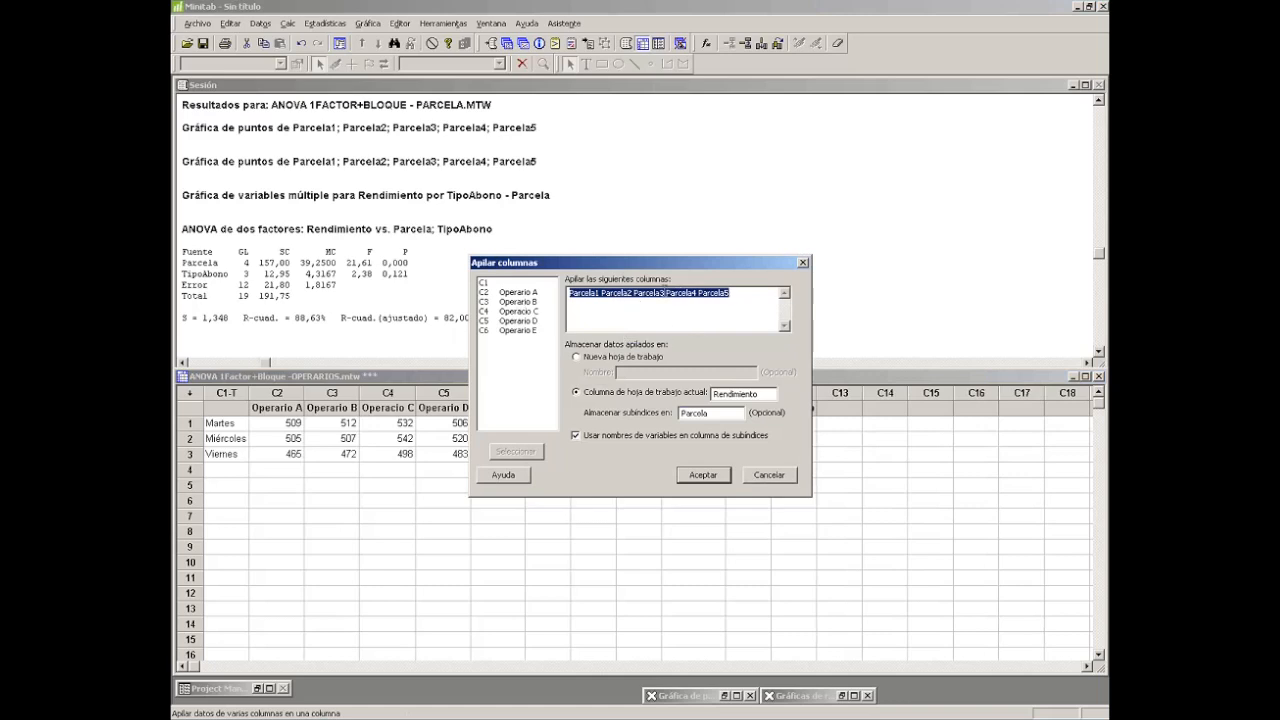
{"action": "double_click", "coordinate": [518, 293]}
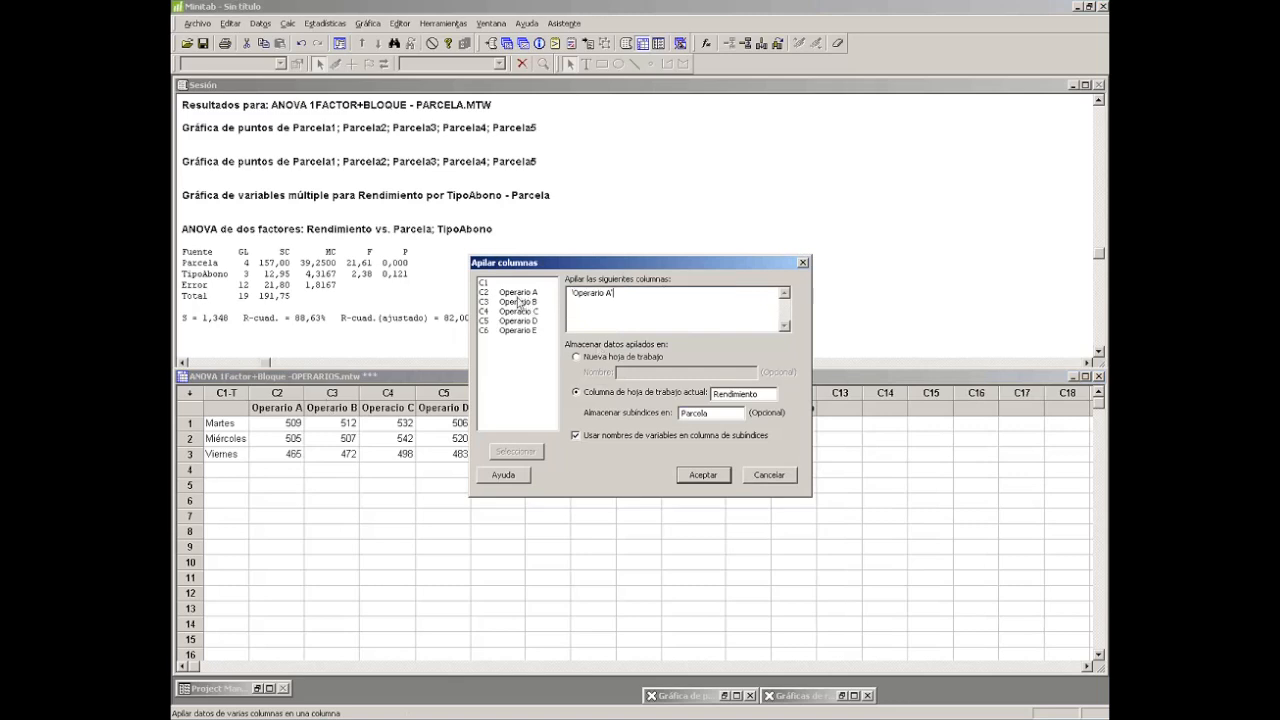
{"action": "double_click", "coordinate": [518, 301]}
{"action": "double_click", "coordinate": [518, 311]}
{"action": "double_click", "coordinate": [518, 320]}
{"action": "double_click", "coordinate": [518, 330]}
{"action": "left_click_drag", "start_coordinate": [558, 264], "coordinate": [370, 116]}
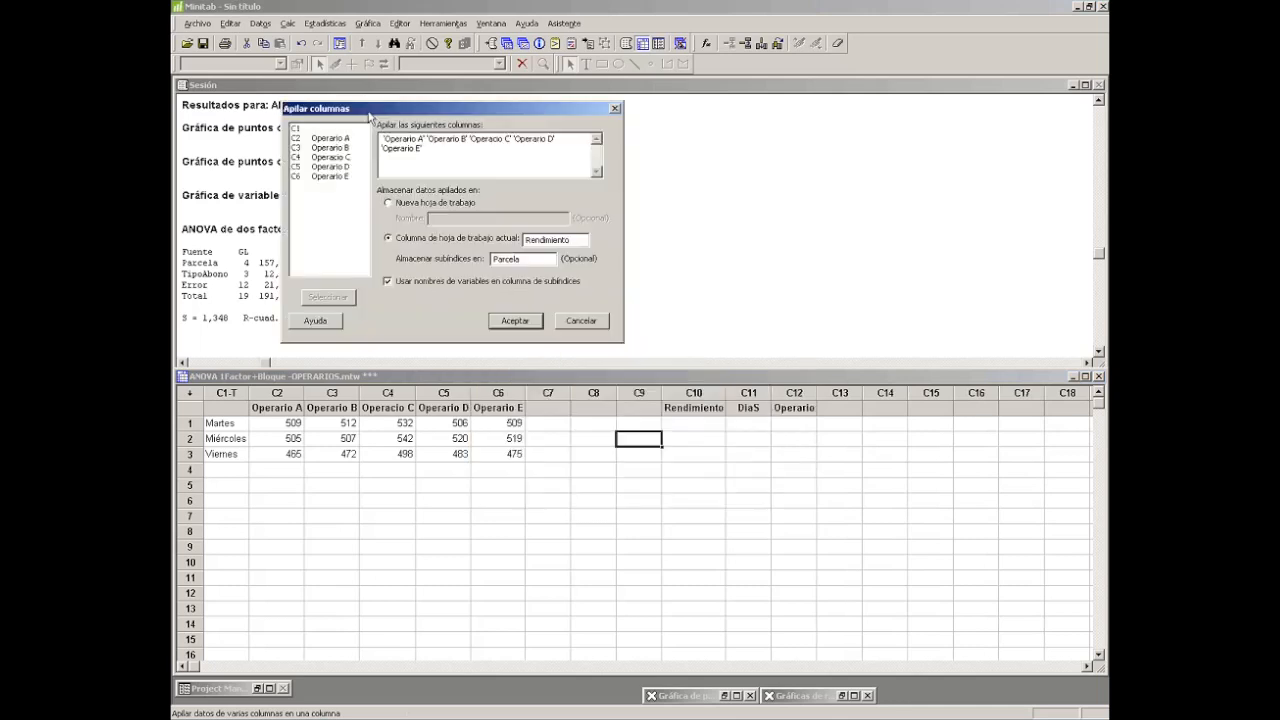
Store the stacked data in Rendimiento and the subscripts in Operario of the current worksheet, and run the stacking.
{"action": "double_click", "coordinate": [558, 241]}
{"action": "key", "text": "BackSpace"}
{"action": "double_click", "coordinate": [523, 259]}
{"action": "key", "text": "BackSpace"}
{"action": "left_click", "coordinate": [538, 241]}
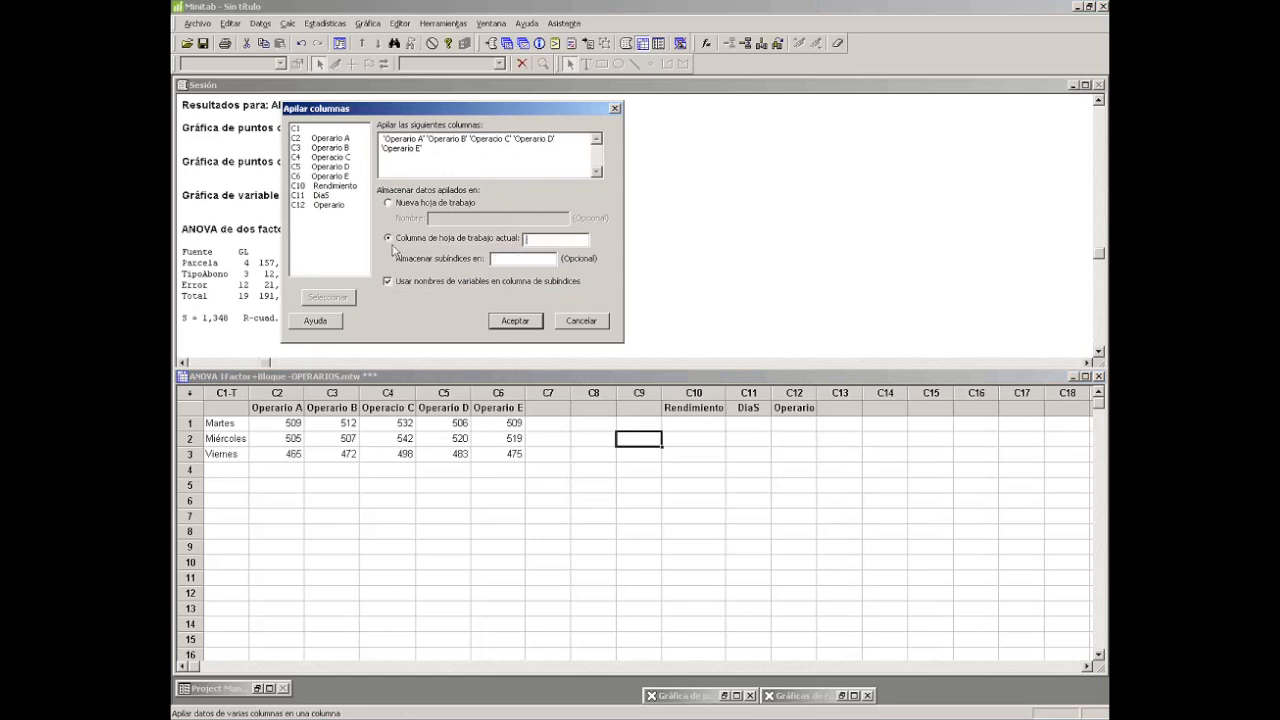
{"action": "double_click", "coordinate": [333, 186]}
{"action": "left_click", "coordinate": [321, 208]}
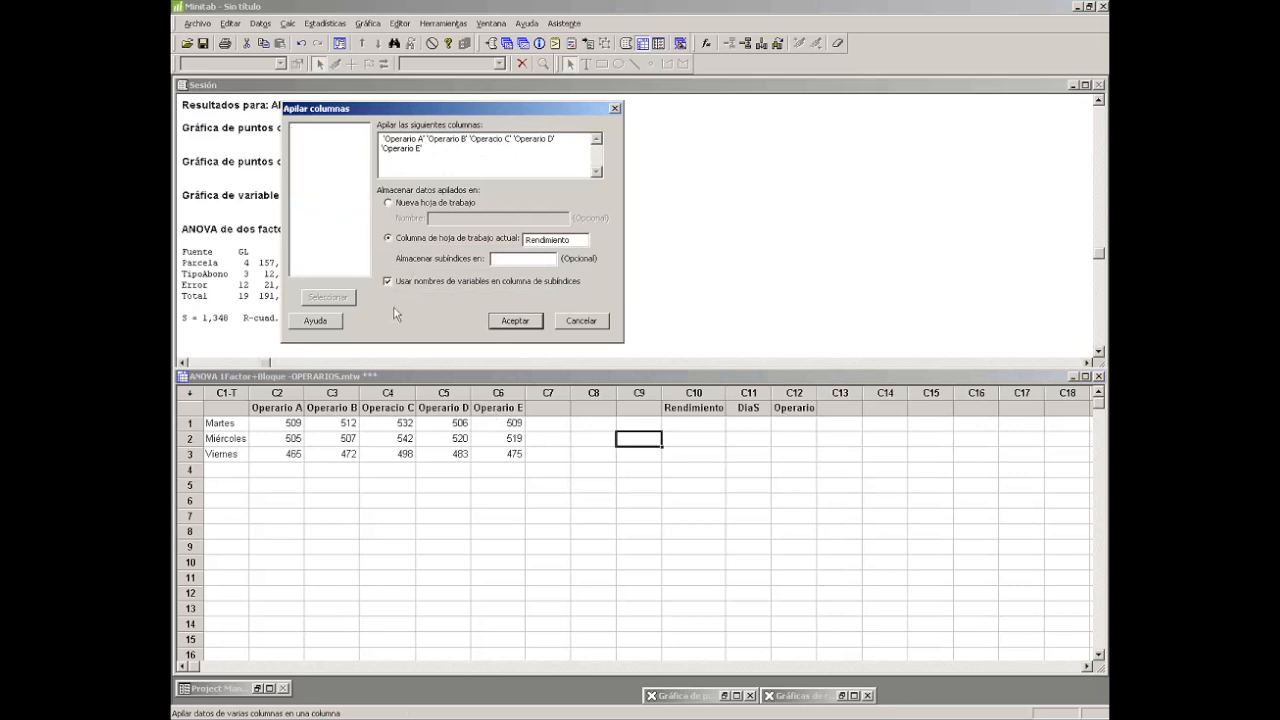
{"action": "left_click", "coordinate": [508, 325]}
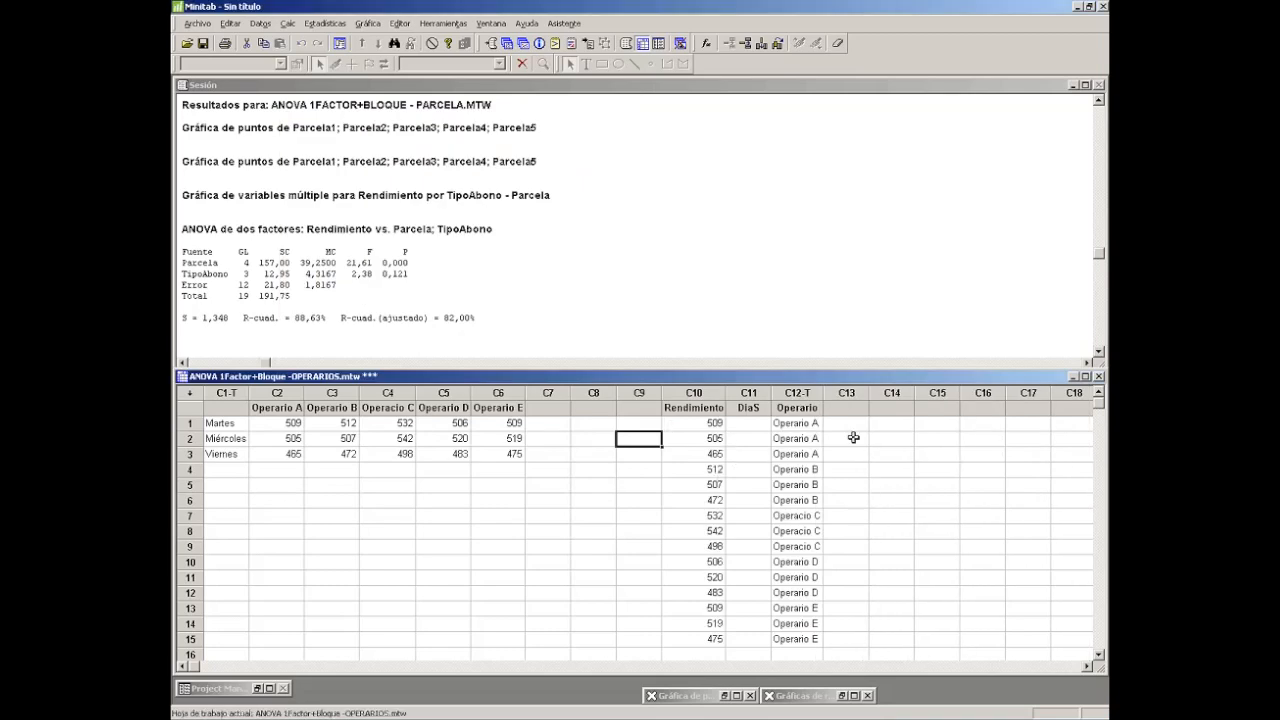
Start a text-value data pattern and set DiaS as its storage column.
{"action": "left_click", "coordinate": [741, 425]}
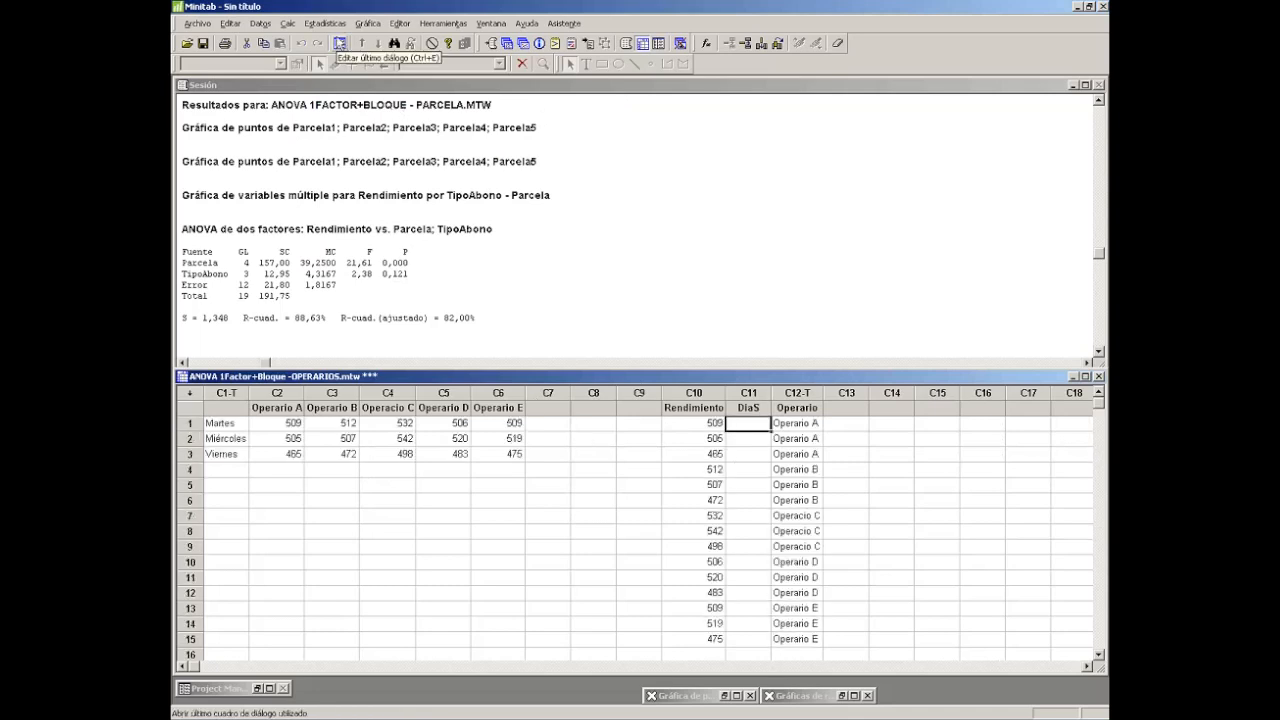
{"action": "left_click", "coordinate": [288, 23]}
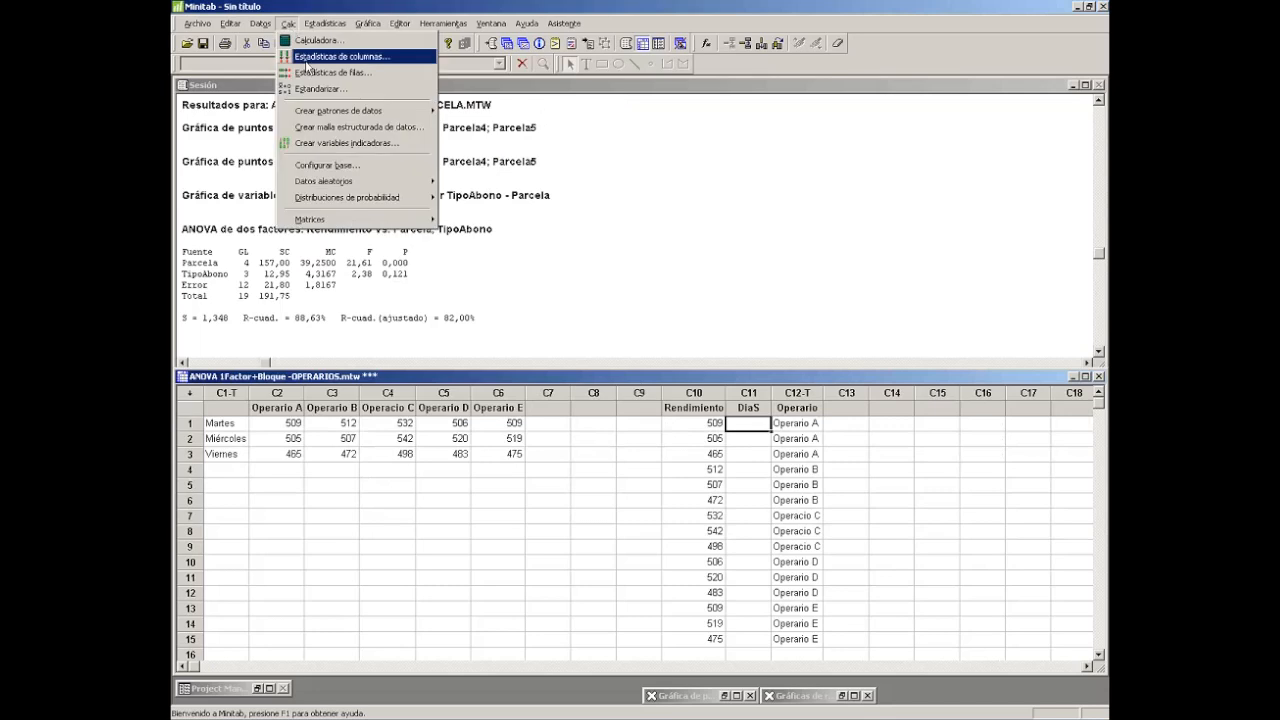
{"action": "mouse_move", "coordinate": [340, 110]}
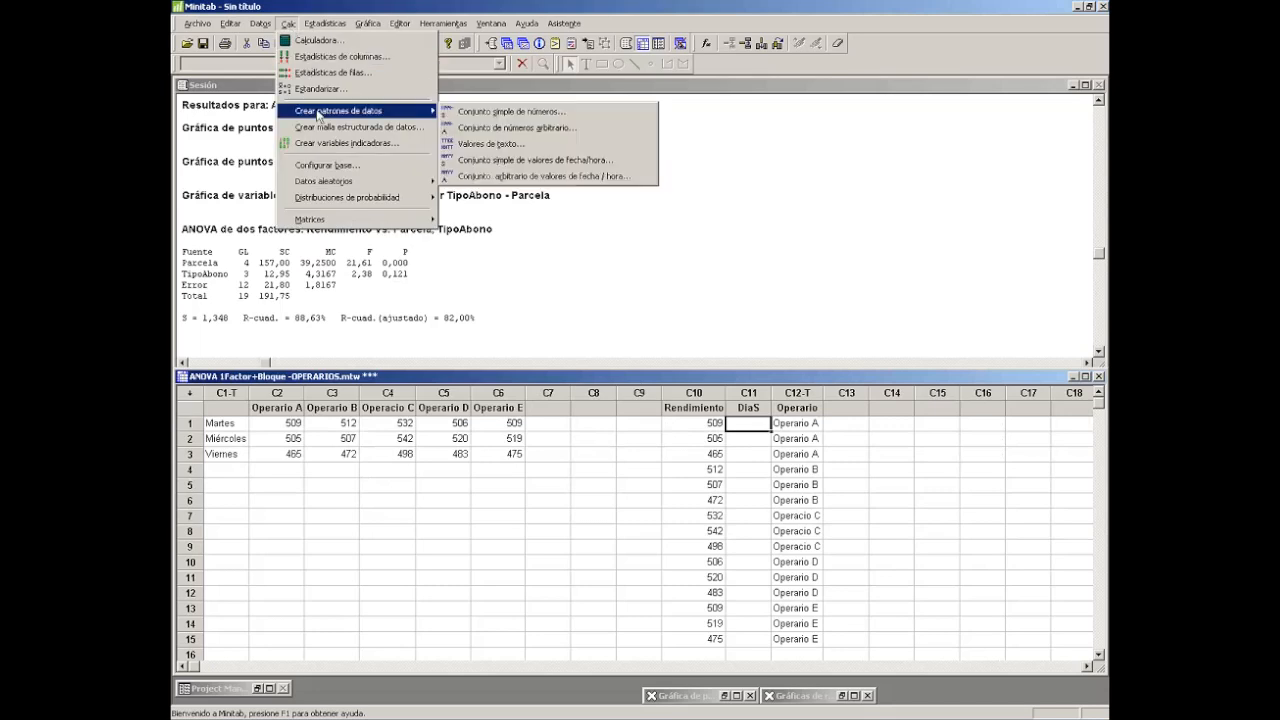
{"action": "left_click", "coordinate": [492, 150]}
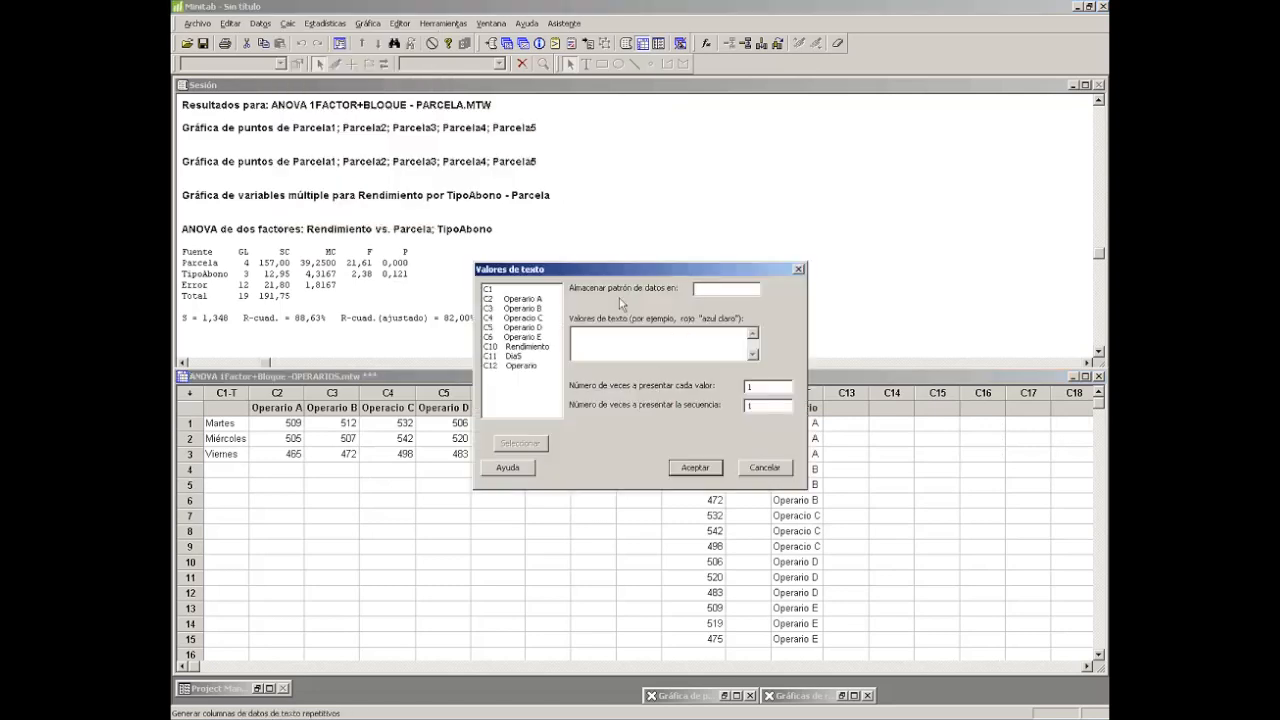
{"action": "left_click_drag", "start_coordinate": [601, 267], "coordinate": [486, 202]}
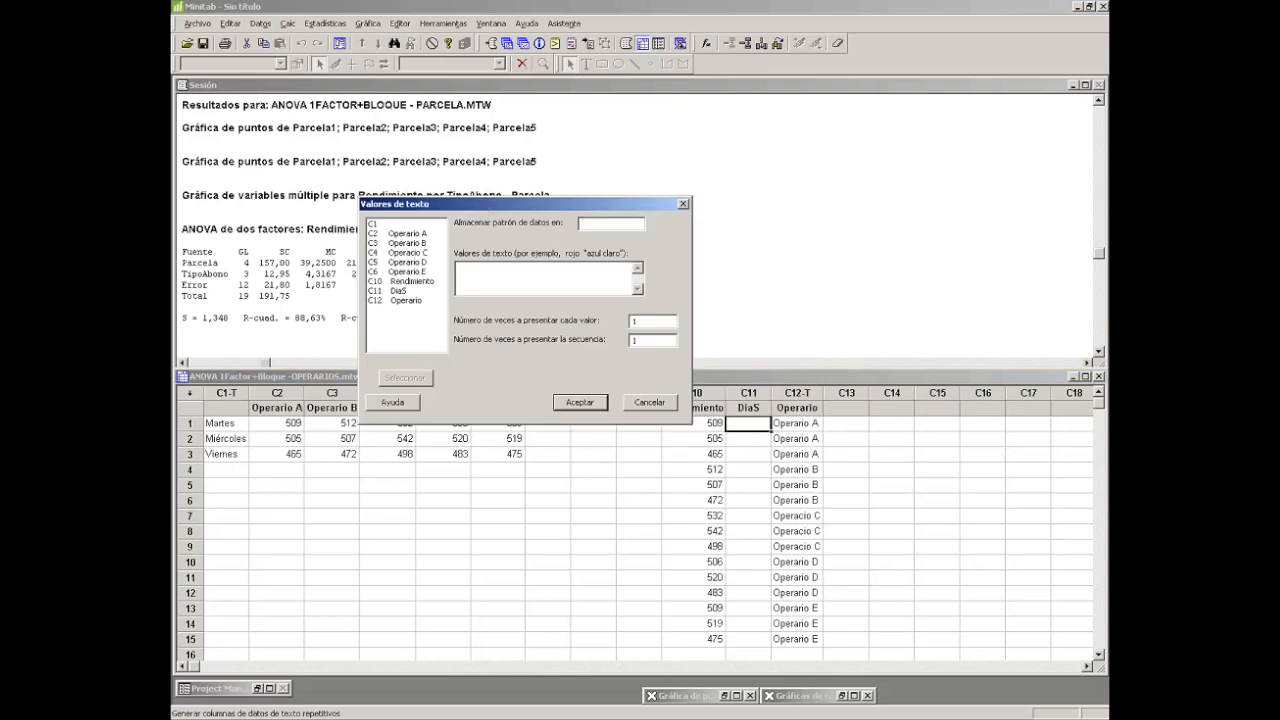
{"action": "double_click", "coordinate": [396, 293]}
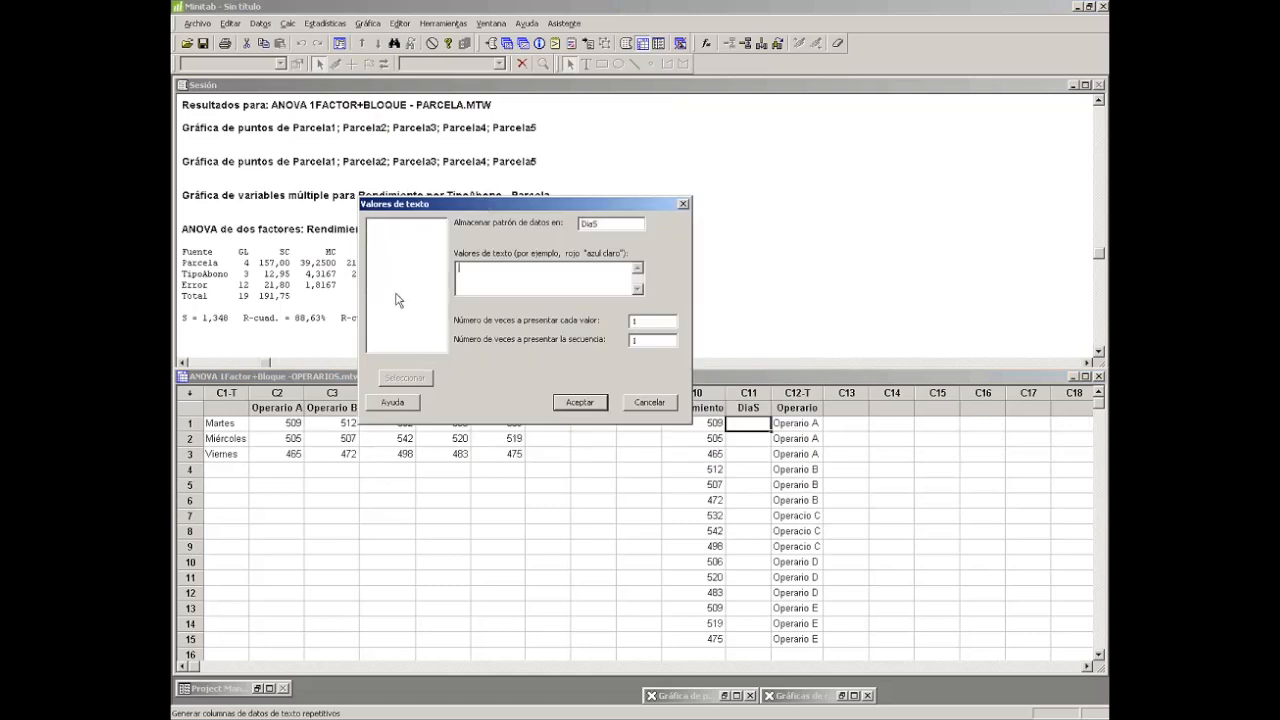
Generate the pattern Martes Miércoles Viernes, with each value presented once and the sequence repeated five times.
{"action": "left_click", "coordinate": [492, 273]}
{"action": "type", "text": "Martes Miércoles Viernes"}
{"action": "key", "text": "Tab"}
{"action": "key", "text": "Tab"}
{"action": "left_click_drag", "start_coordinate": [460, 204], "coordinate": [410, 152]}
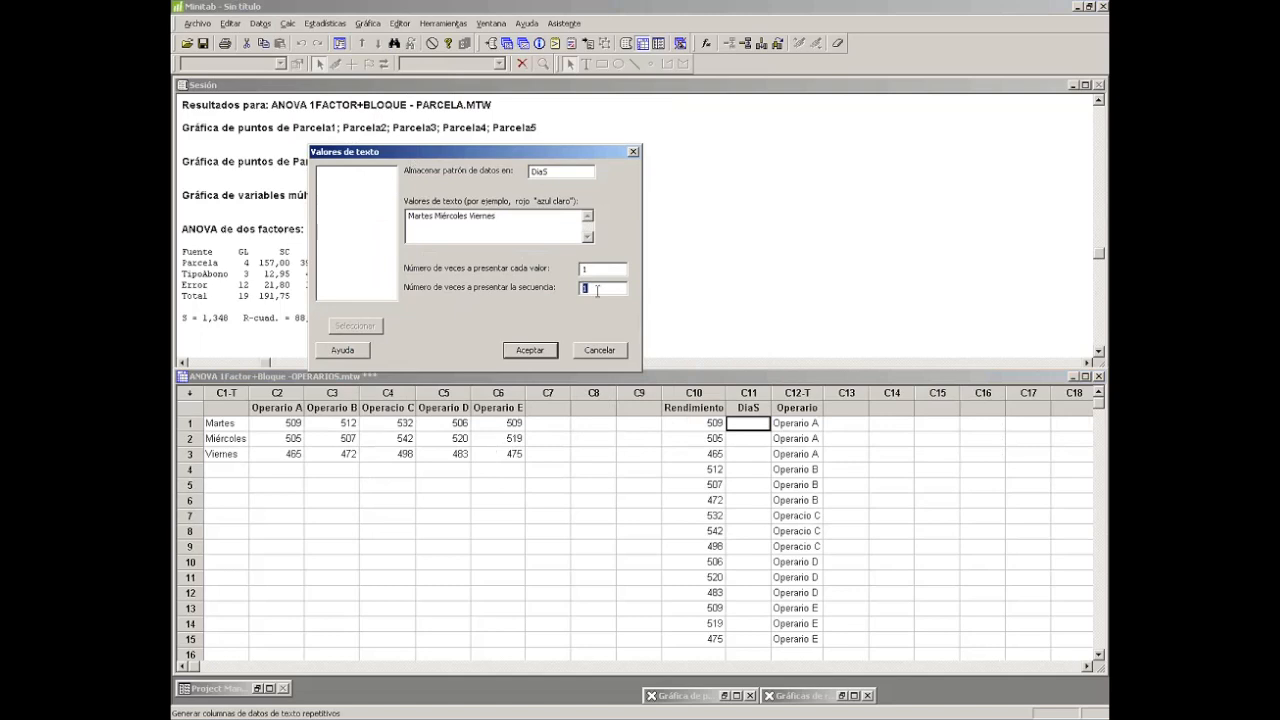
{"action": "left_click", "coordinate": [545, 350]}
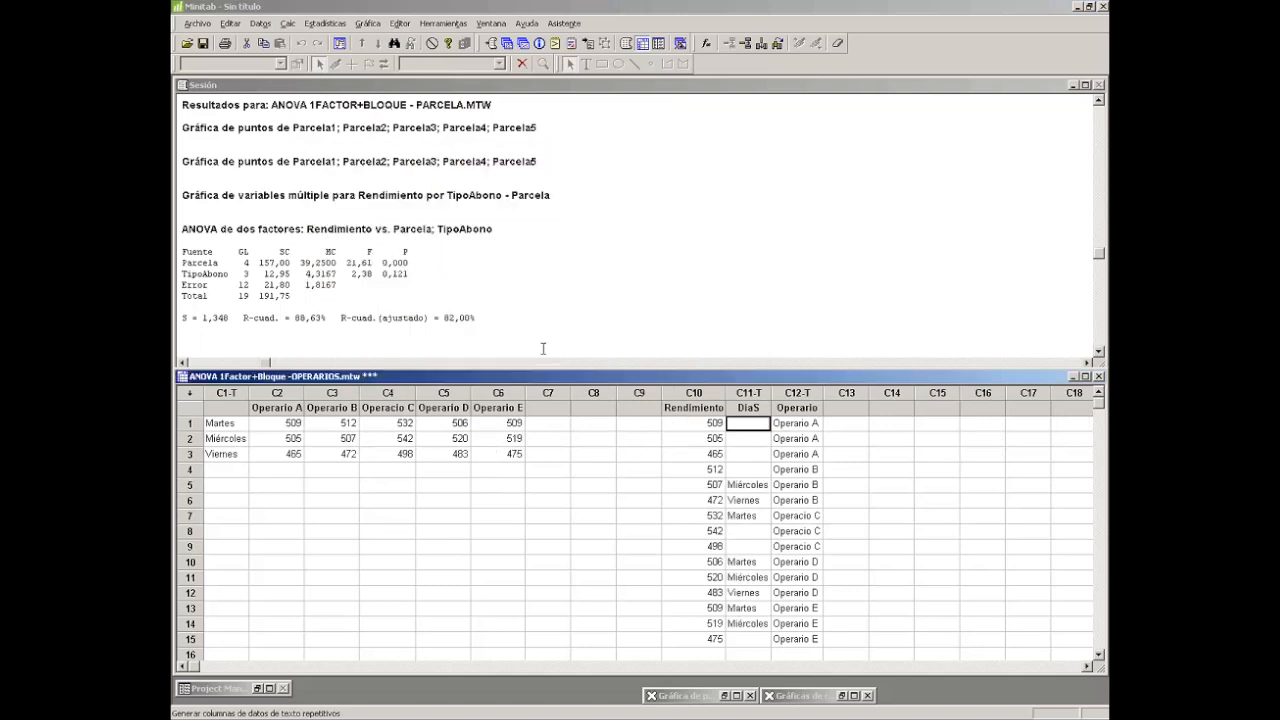
Set up a multi-vari chart with Rendimiento as the response, Operario as factor 1 and DiaS as factor 2.
{"action": "left_click", "coordinate": [325, 24]}
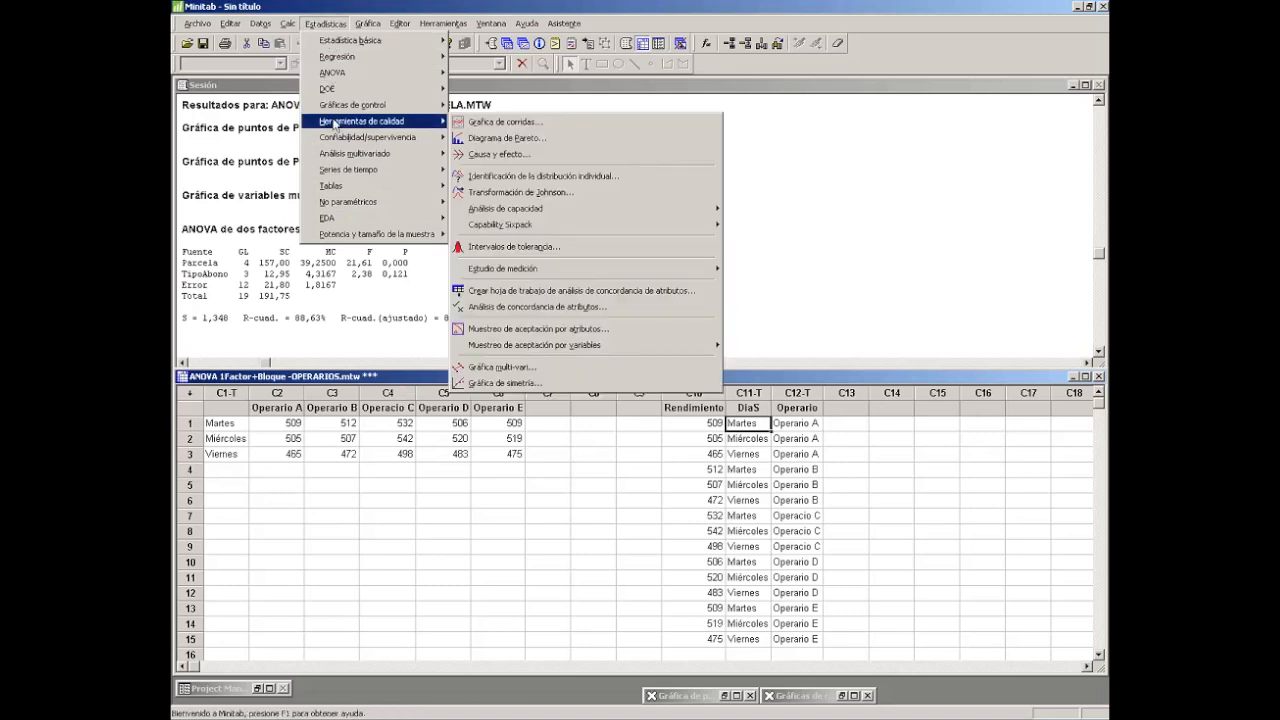
{"action": "left_click", "coordinate": [482, 368]}
{"action": "left_click_drag", "start_coordinate": [545, 297], "coordinate": [414, 187]}
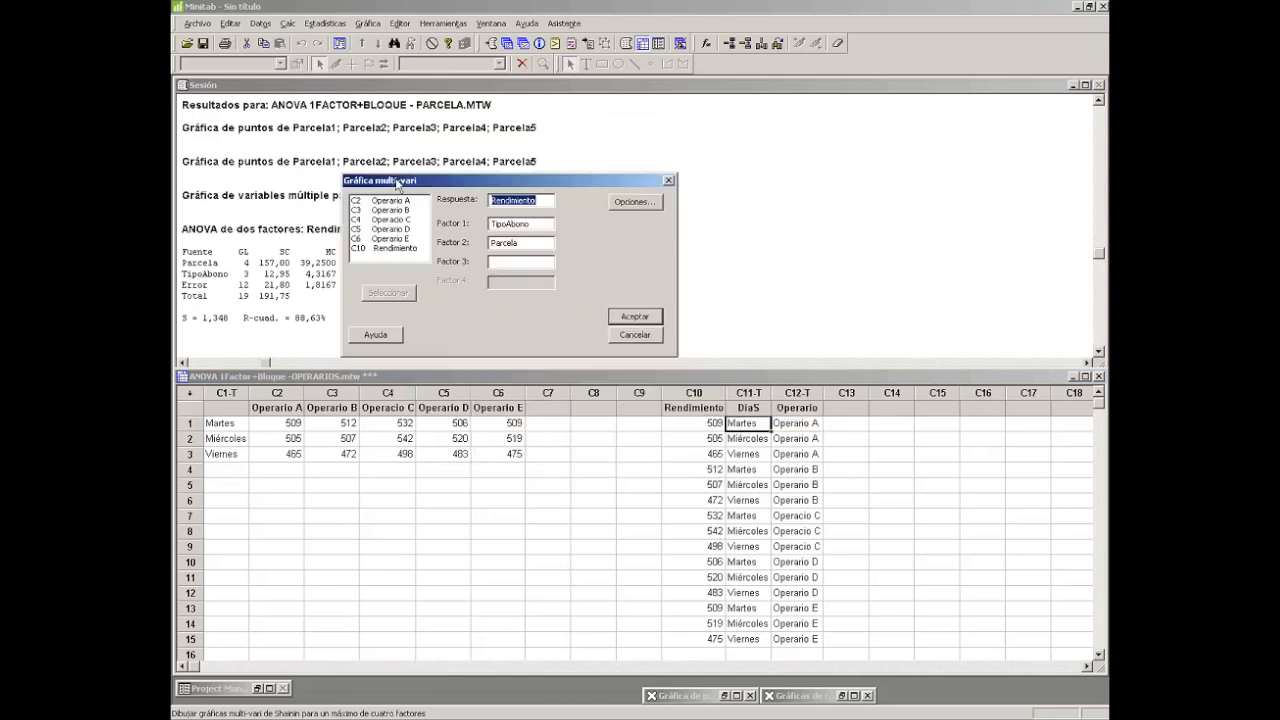
{"action": "key", "text": "Tab"}
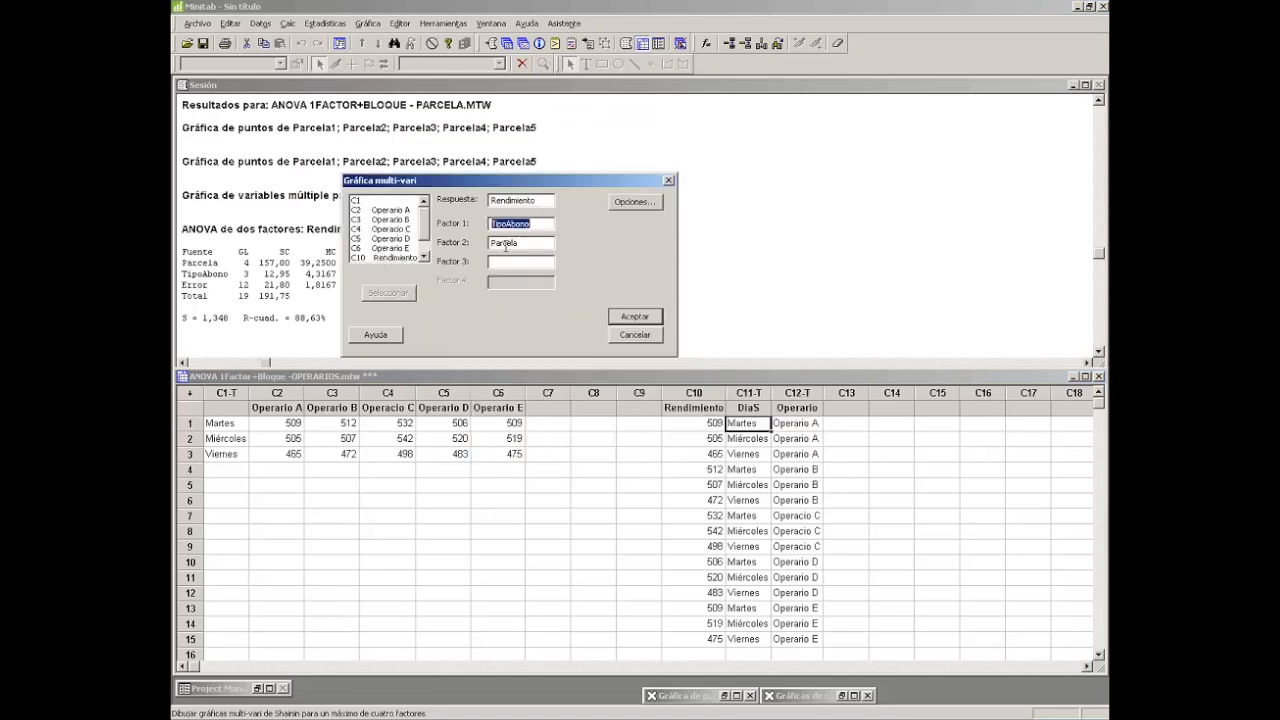
{"action": "key", "text": "Delete"}
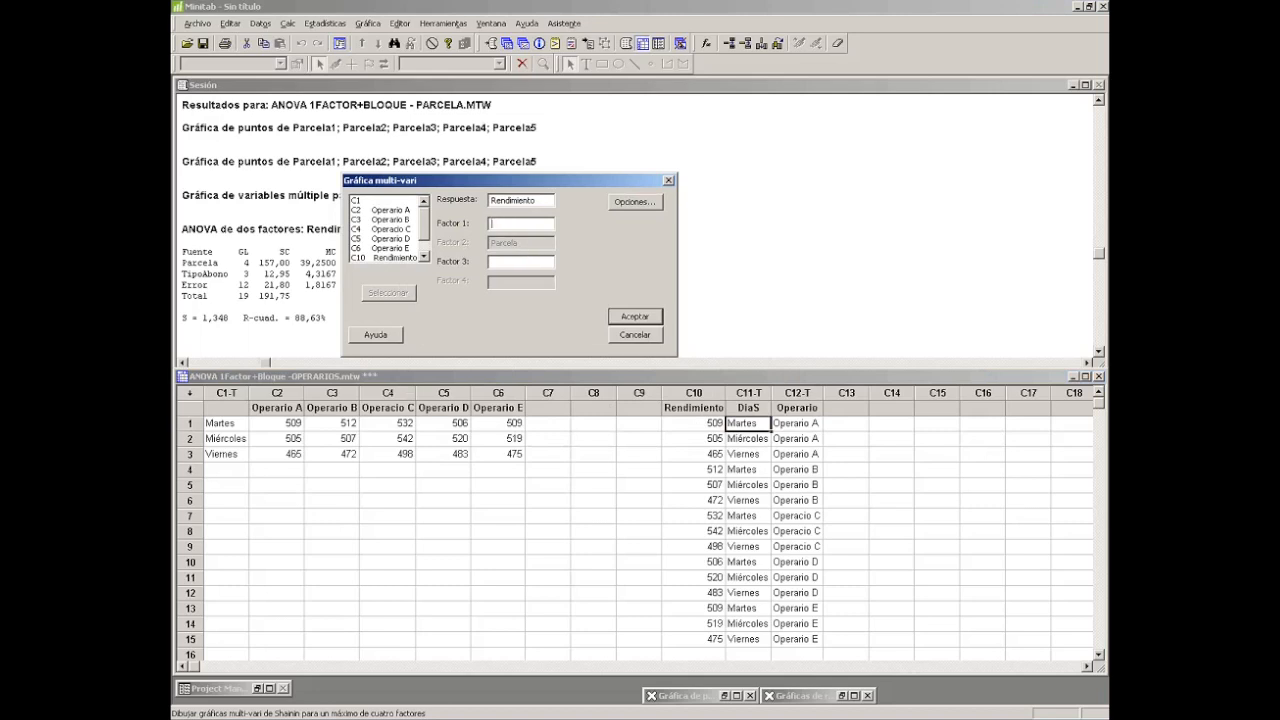
{"action": "left_click_drag", "start_coordinate": [425, 224], "coordinate": [425, 242]}
{"action": "double_click", "coordinate": [392, 259]}
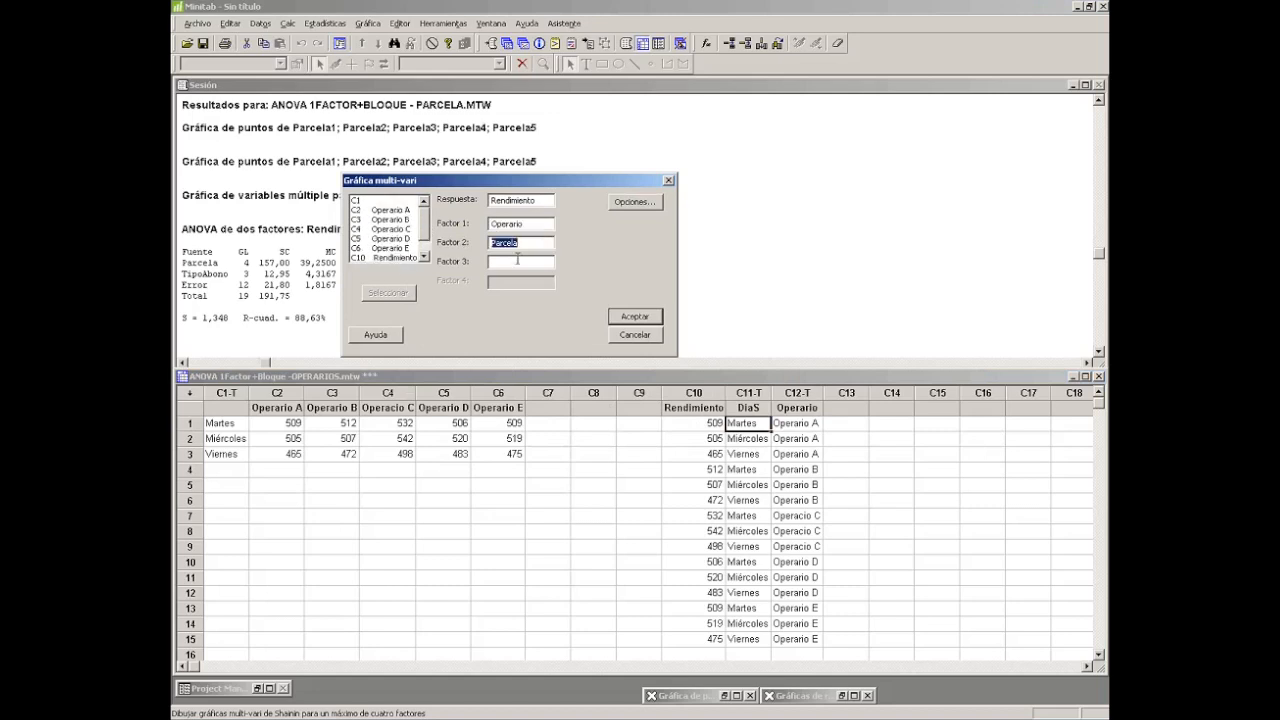
{"action": "left_click", "coordinate": [424, 256]}
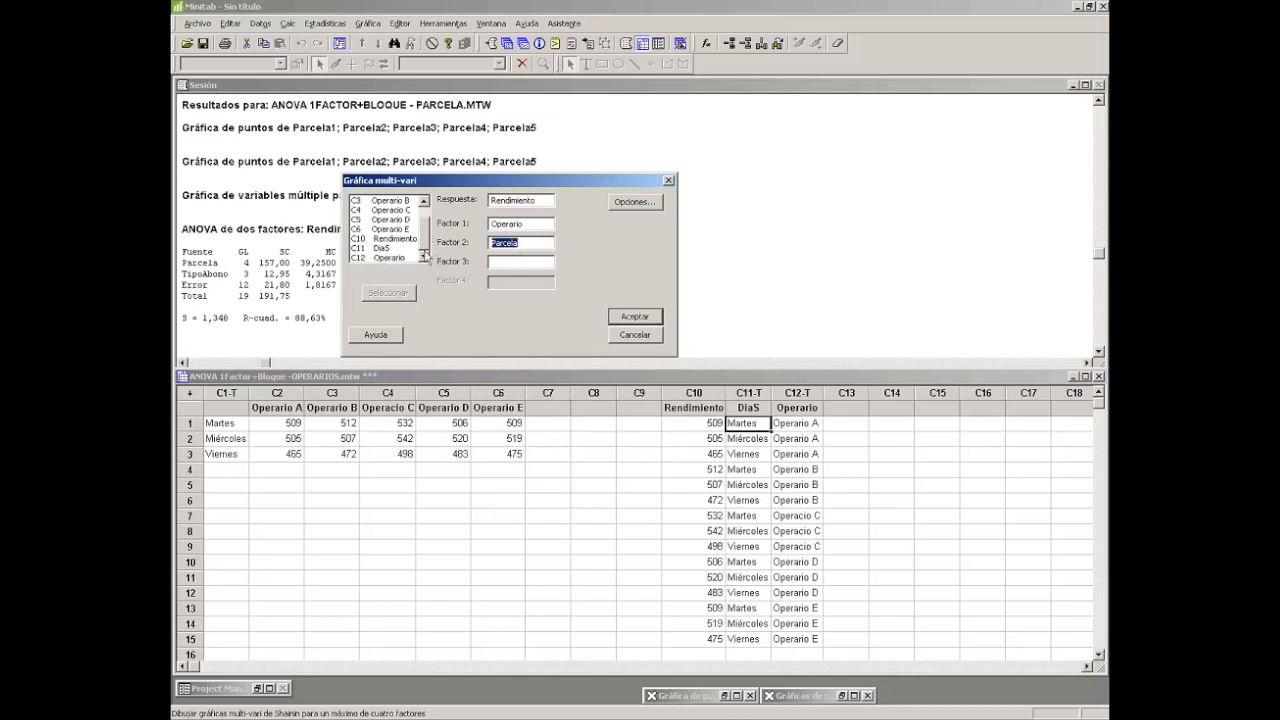
{"action": "double_click", "coordinate": [381, 250]}
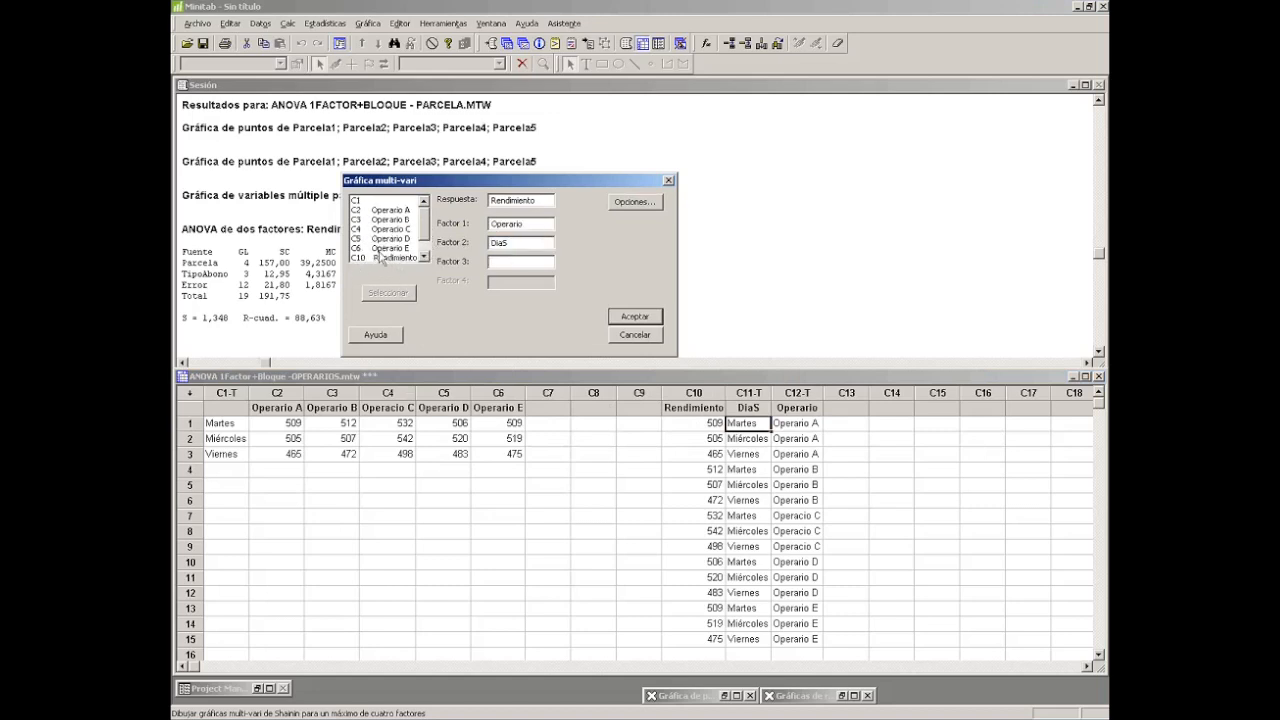